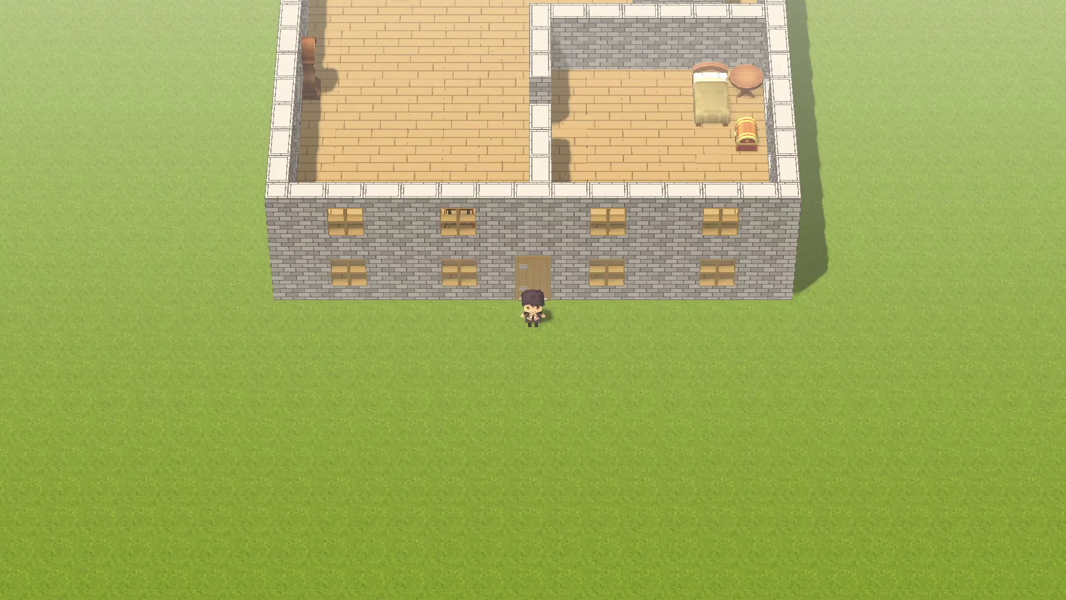
Walk the character right, then back left along the house's front wall to just left of the door.
key("Right")
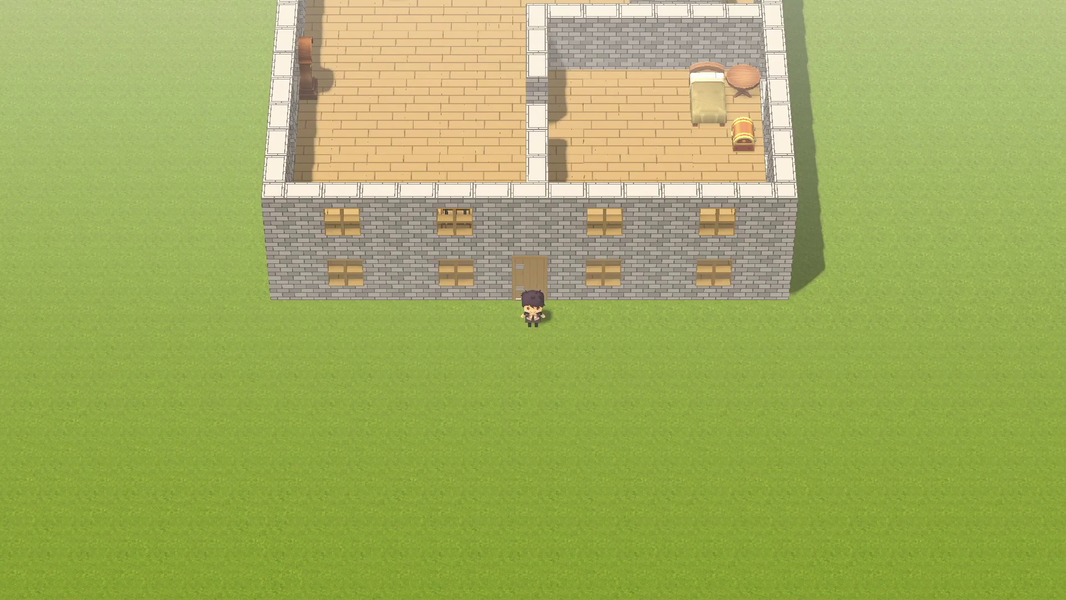
key("Up")
key("Left")
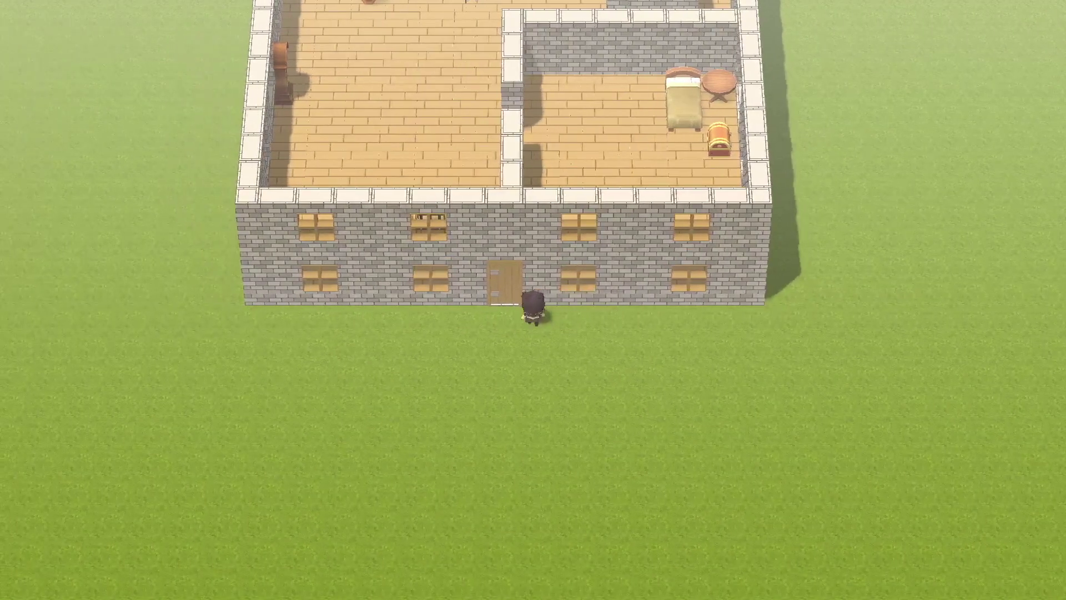
key("Left")
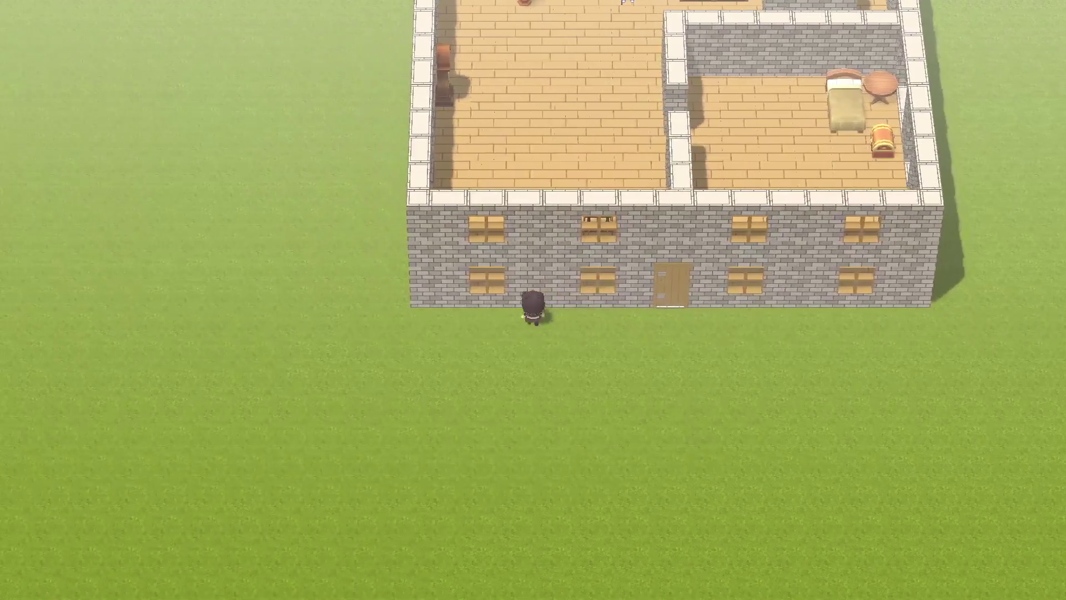
key("Right")
key("Right")
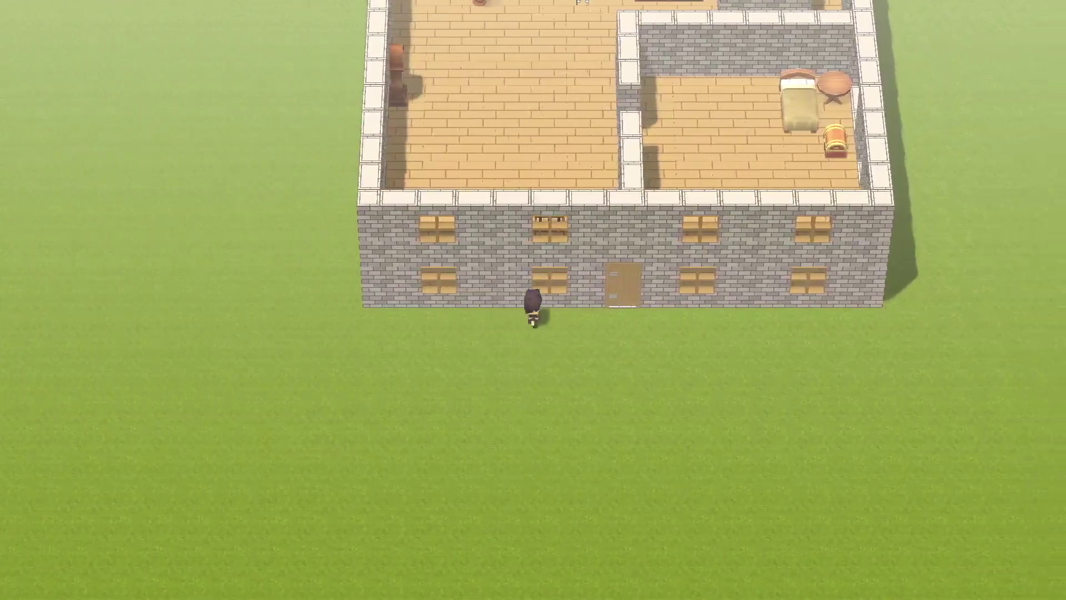
Step through the front door and look around the wardrobe, potted plant and kitchen pillar.
key("Up")
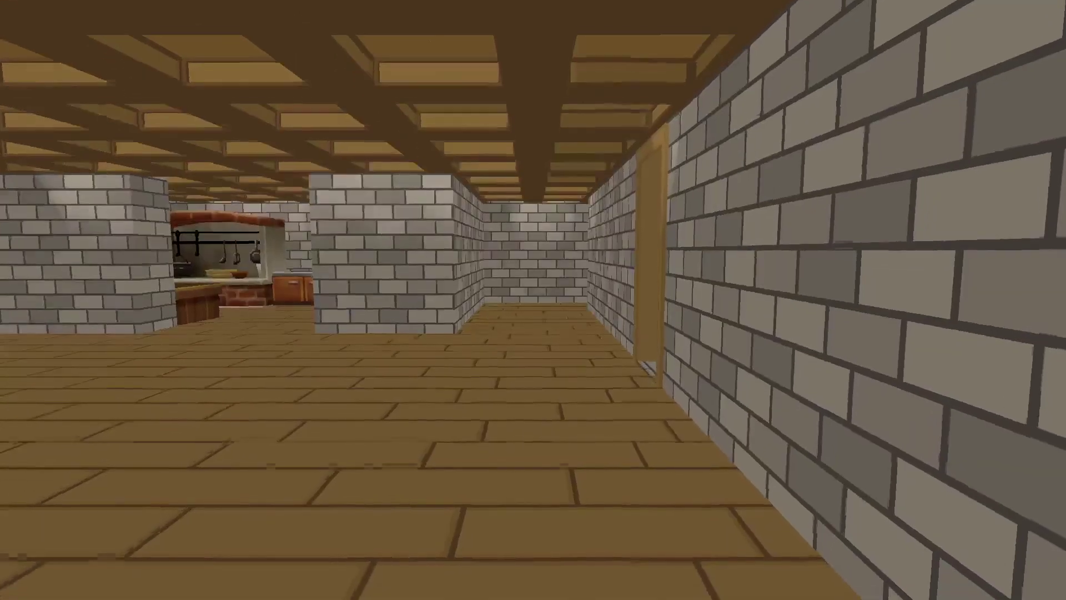
key("Up")
key("Left")
key("Left")
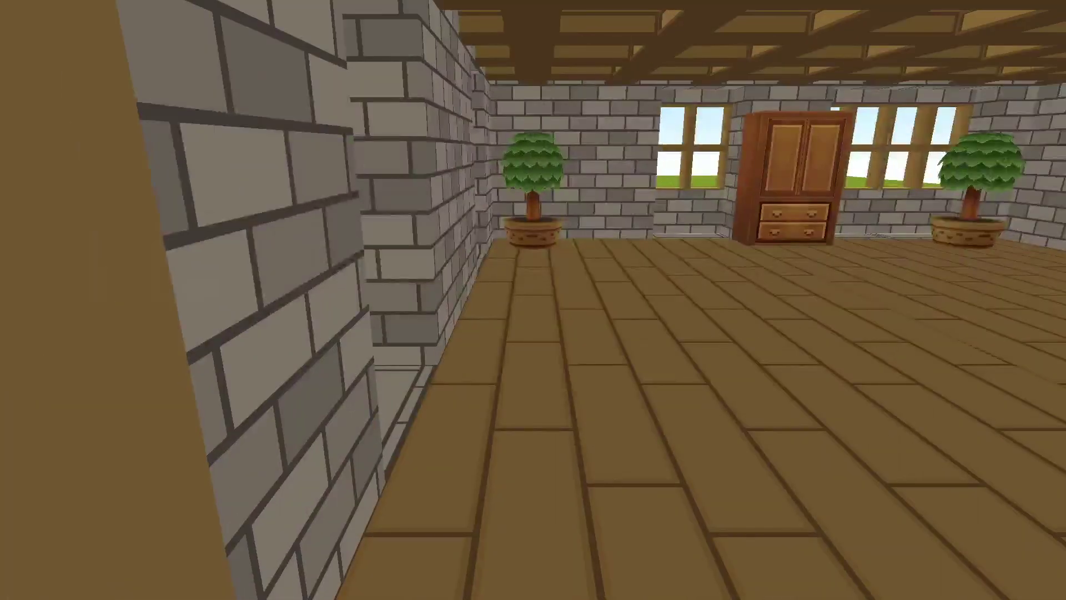
key("Up")
key("Right")
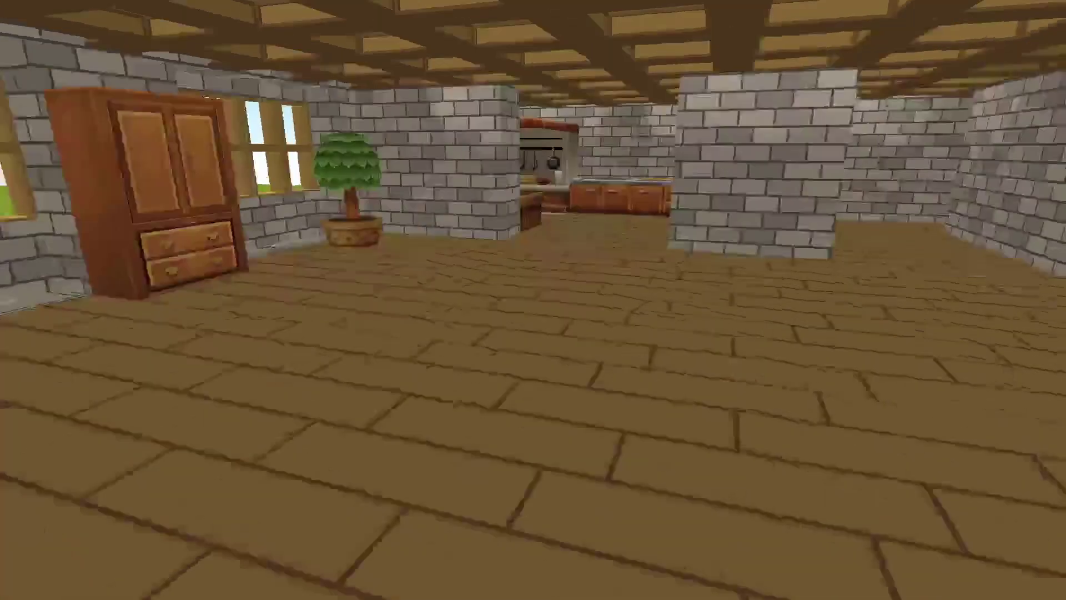
key("Up")
key("Up")
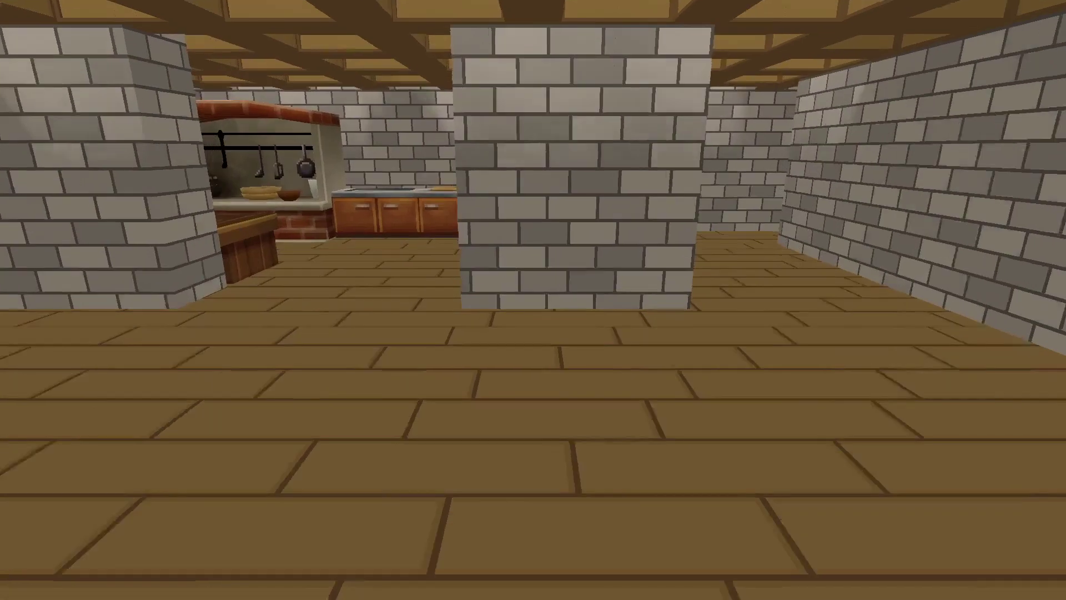
key("Right")
key("Left")
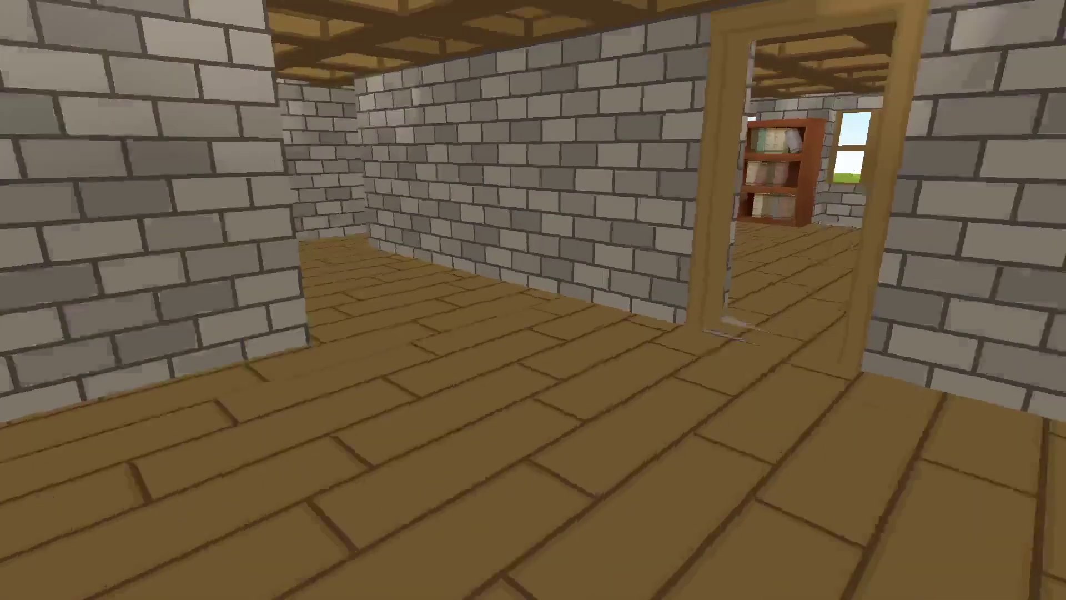
key("Up")
Walk through the doorway into the library, check the chest and dismiss its message.
key("Right")
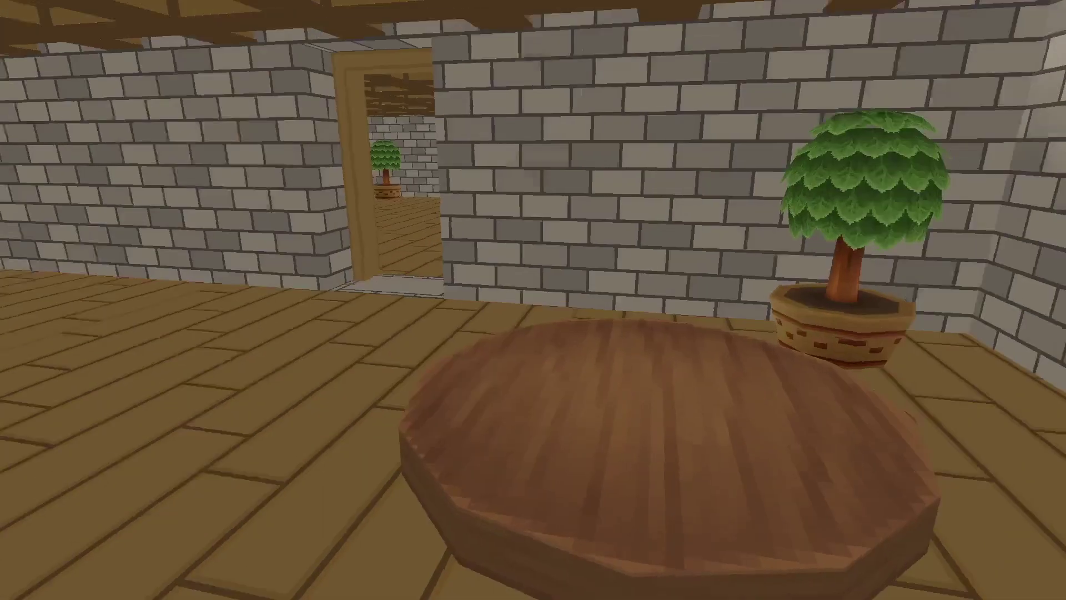
key("Up")
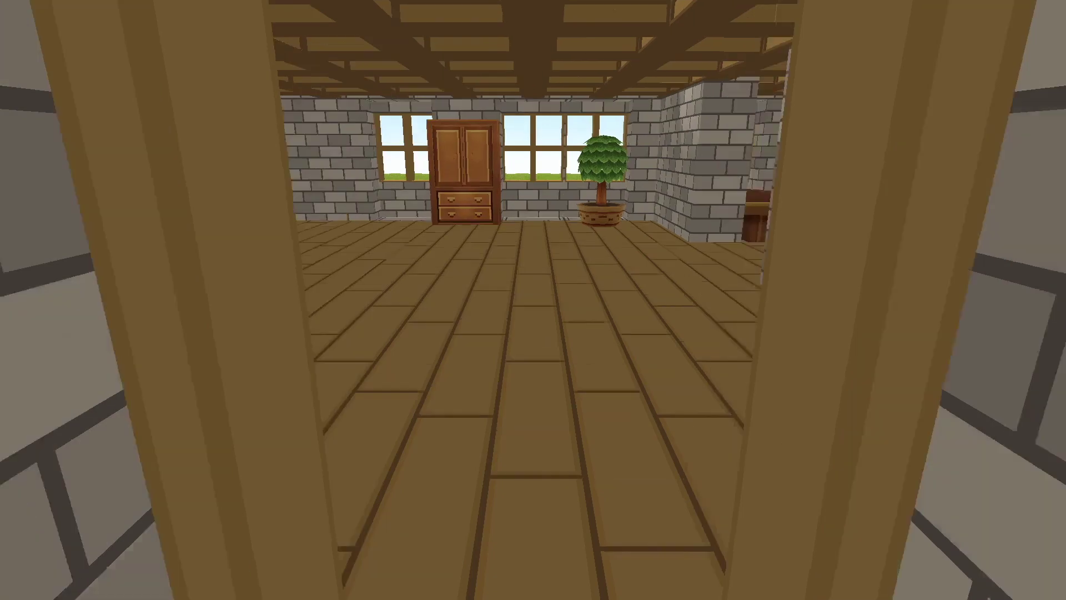
key("Right")
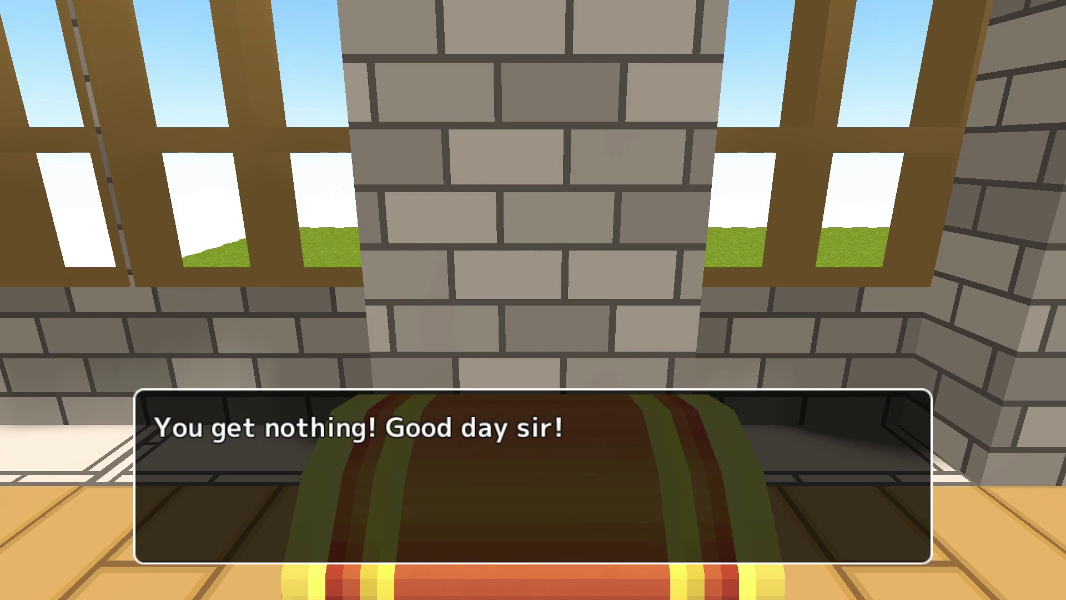
key("Return")
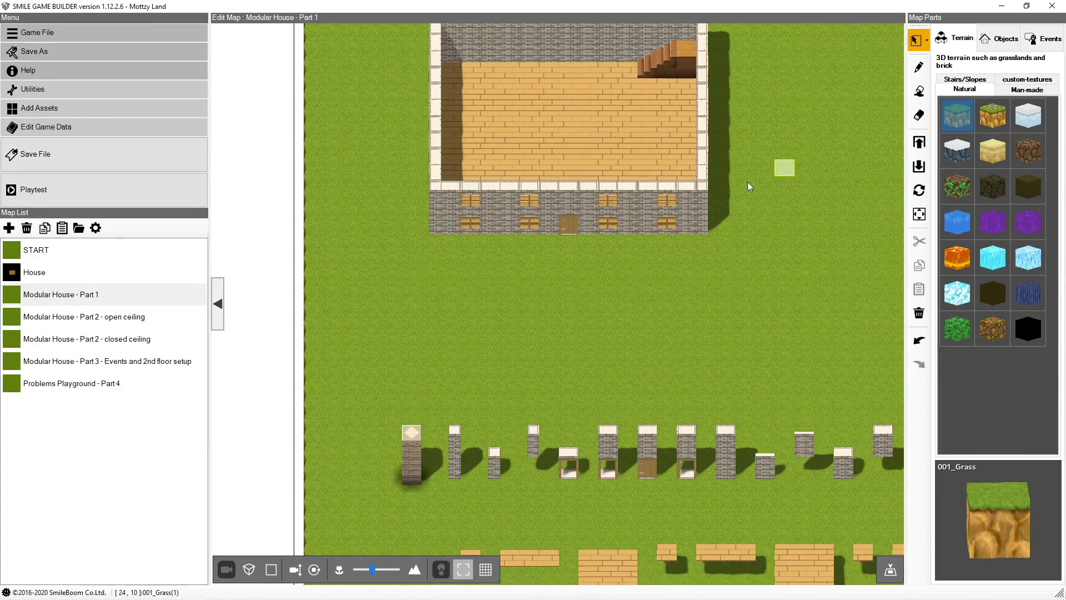
View Modular House Parts 1, 2 (open and closed ceiling) and 3, then Problems Playground - Part 4.
left_click(126, 296)
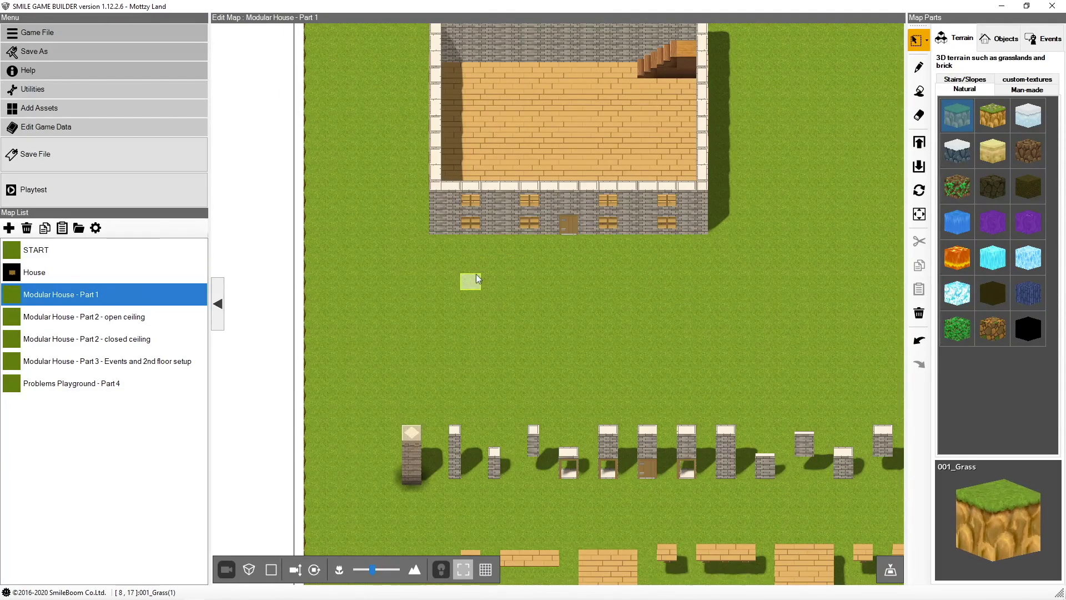
left_click(156, 322)
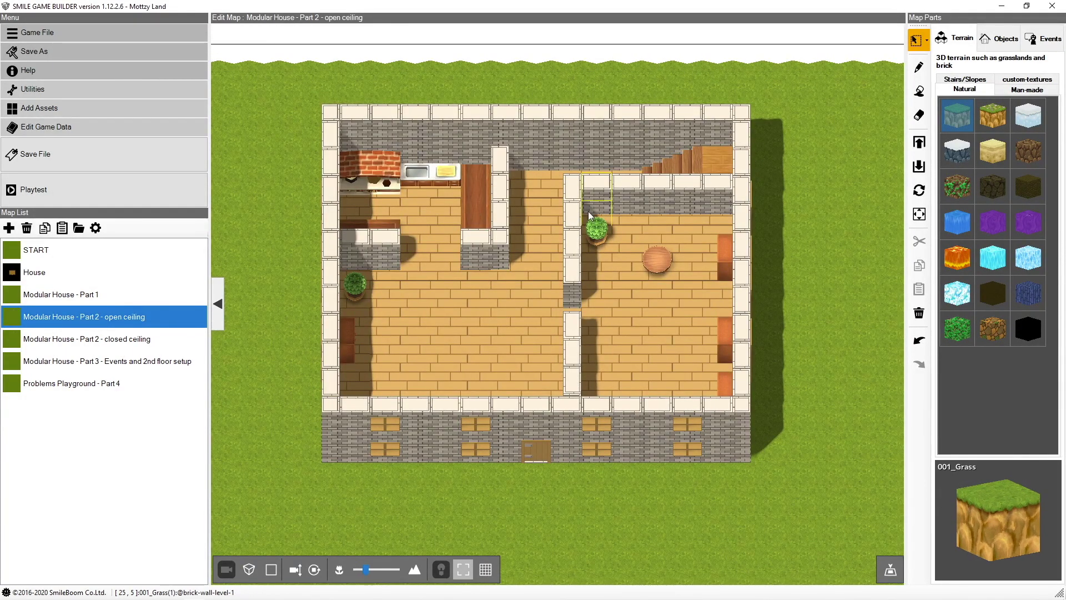
left_click(176, 340)
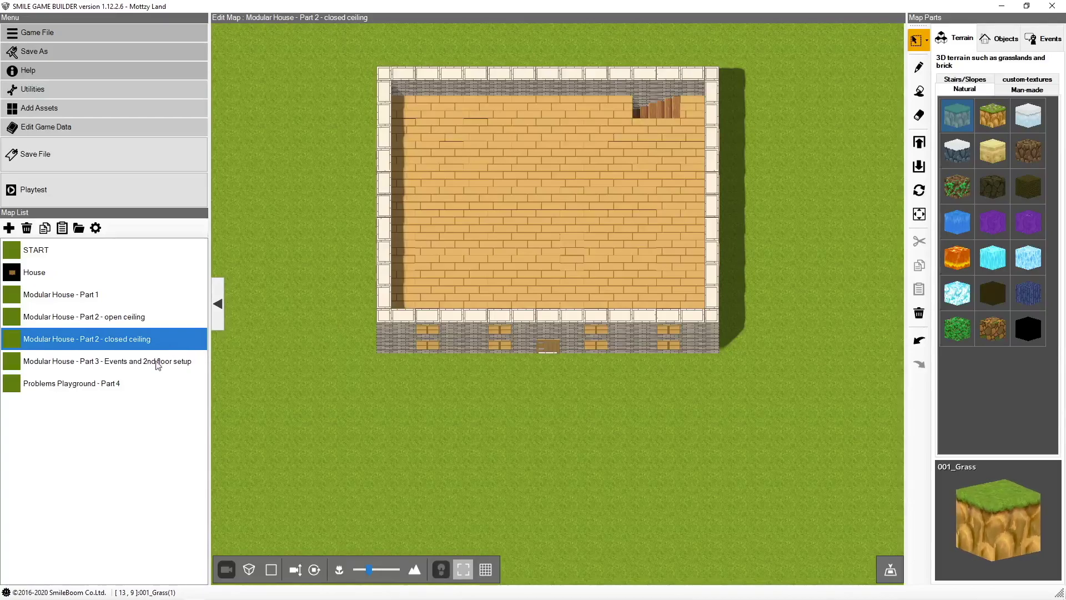
left_click(158, 361)
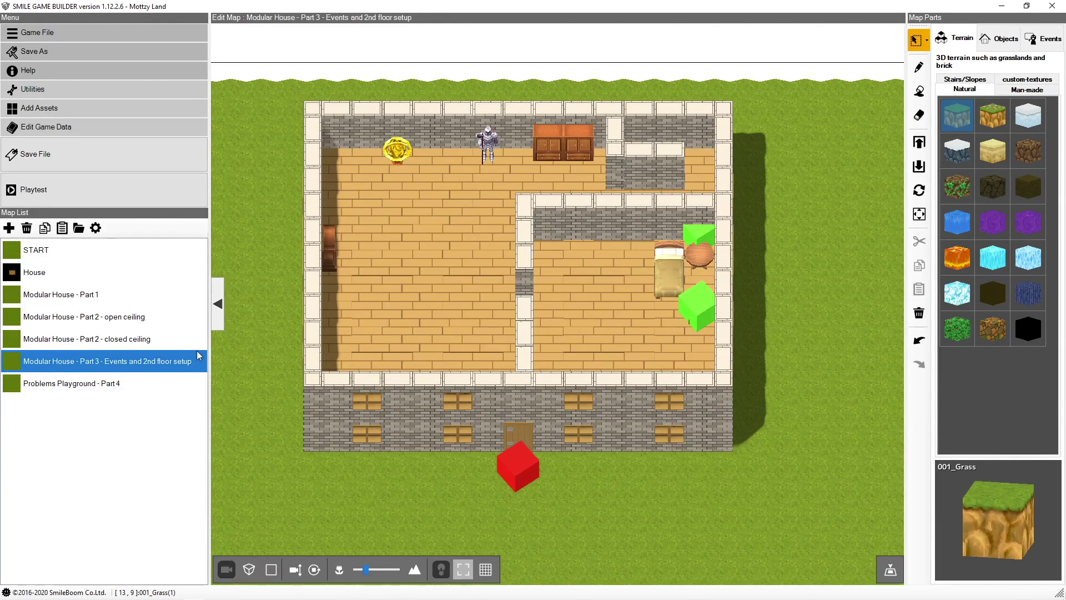
key("Down")
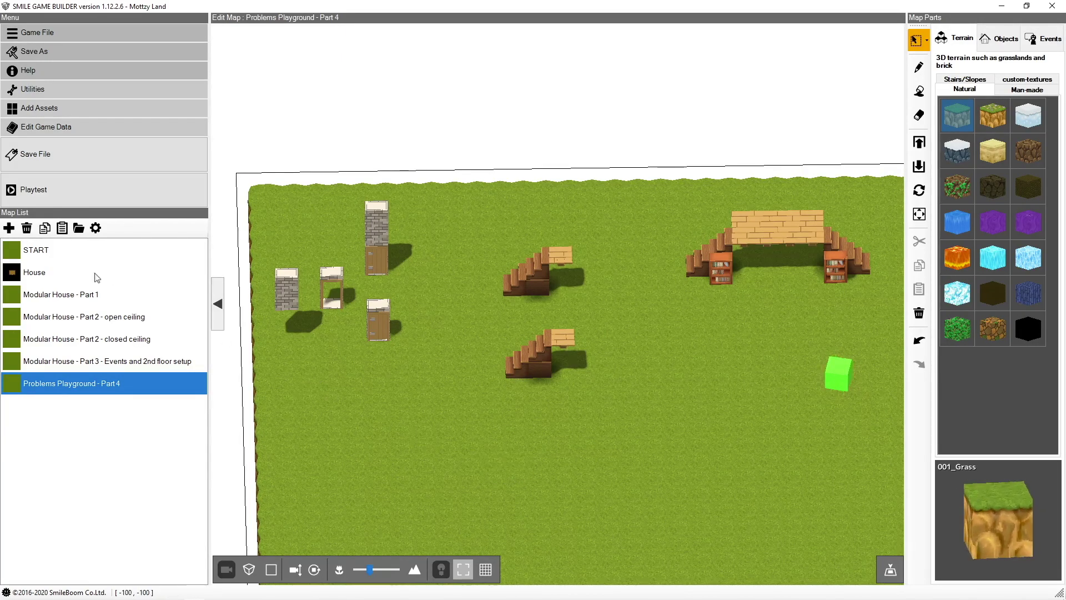
Load the Modular House - Part 1 map from the Map List.
left_click(88, 293)
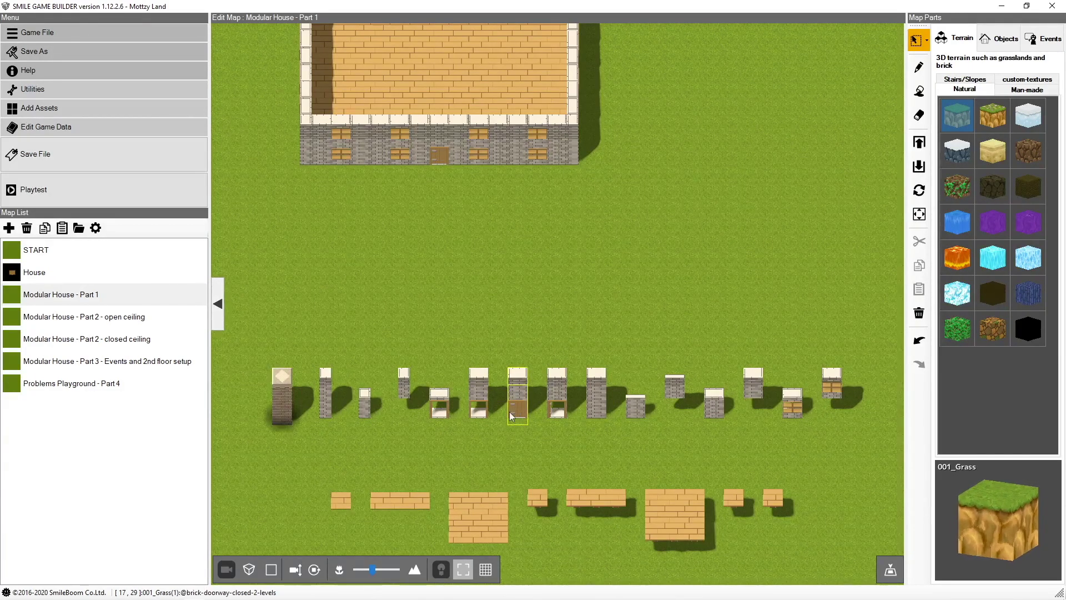
Lower the grass tile beside the leftmost wall pillar by one level and check it from above.
right_click_drag(561, 434, 562, 381)
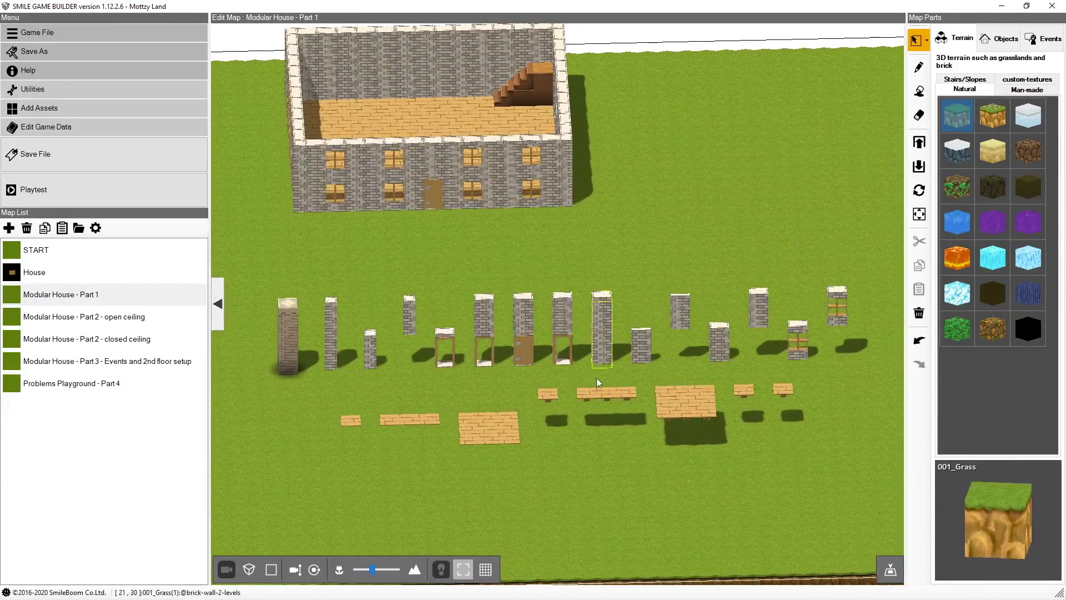
left_click(289, 403)
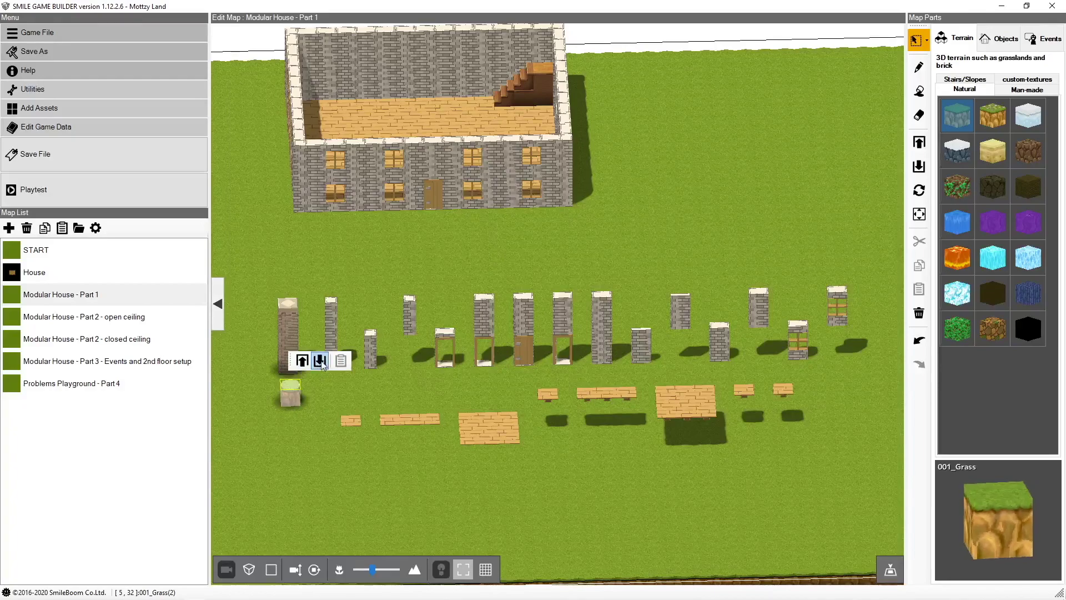
left_click(320, 361)
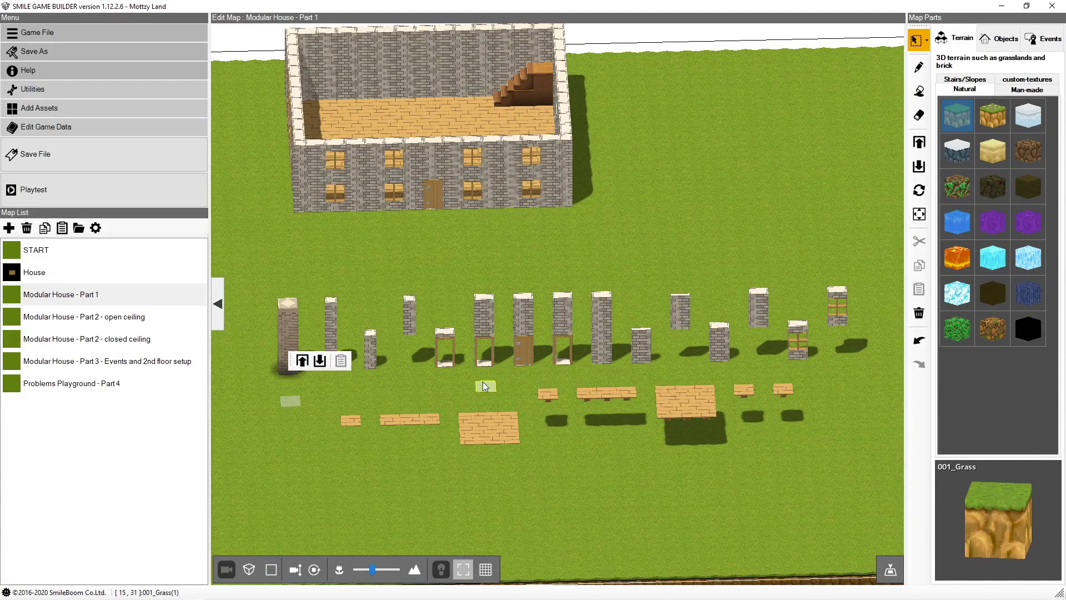
right_click_drag(484, 386, 484, 498)
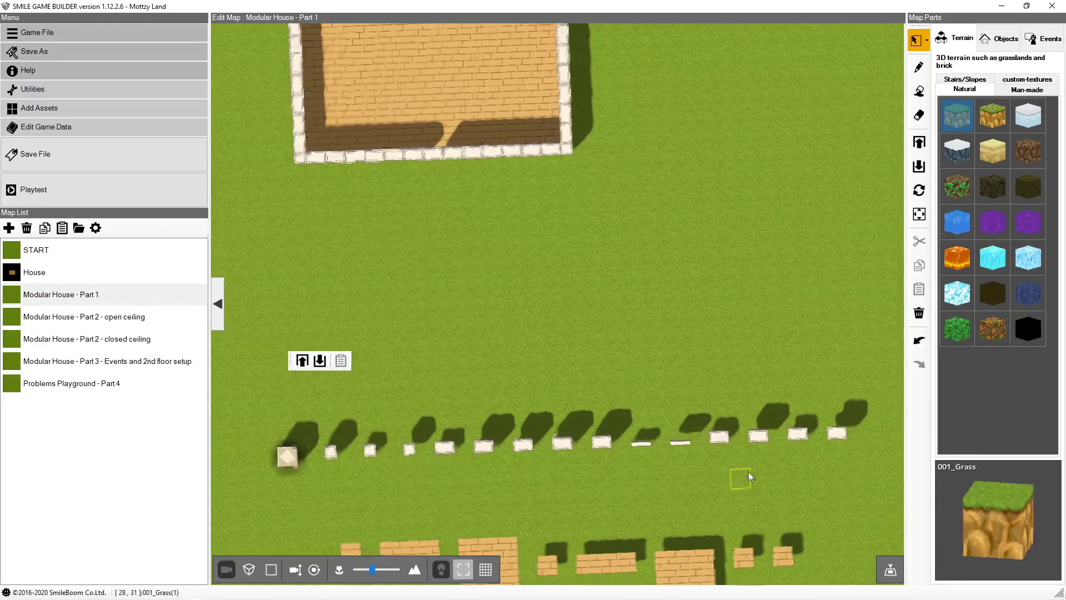
right_click_drag(749, 472, 744, 354)
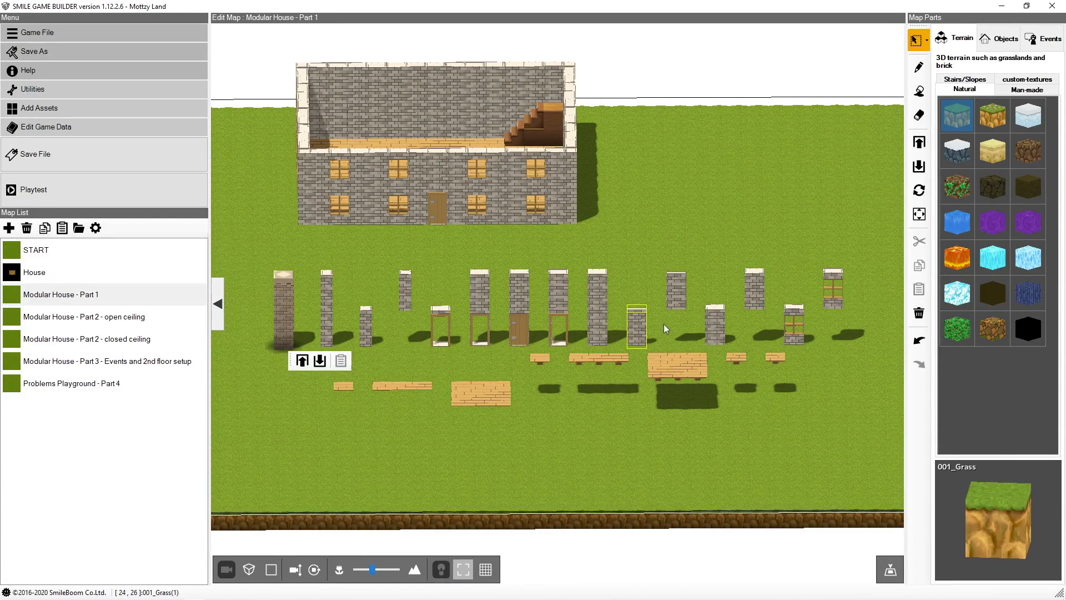
Move a brick wall pillar one tile left and one tile back within the row.
left_click(758, 331)
mouse_move(757, 331)
left_mouse_down()
mouse_move(716, 334)
mouse_move(797, 336)
mouse_move(722, 326)
mouse_move(754, 336)
left_mouse_up()
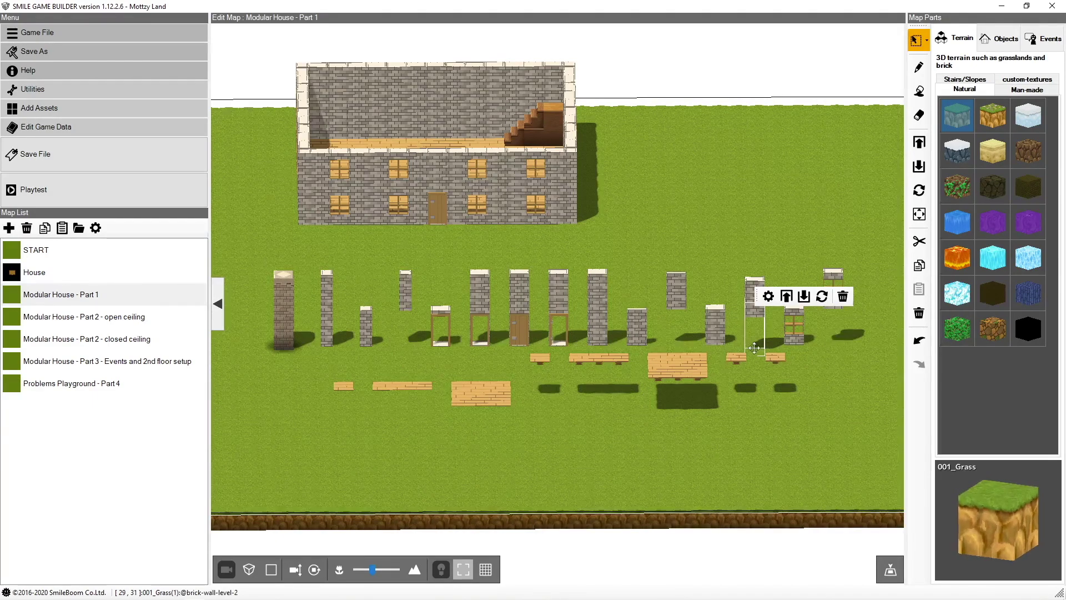
left_click_drag(752, 336, 754, 339)
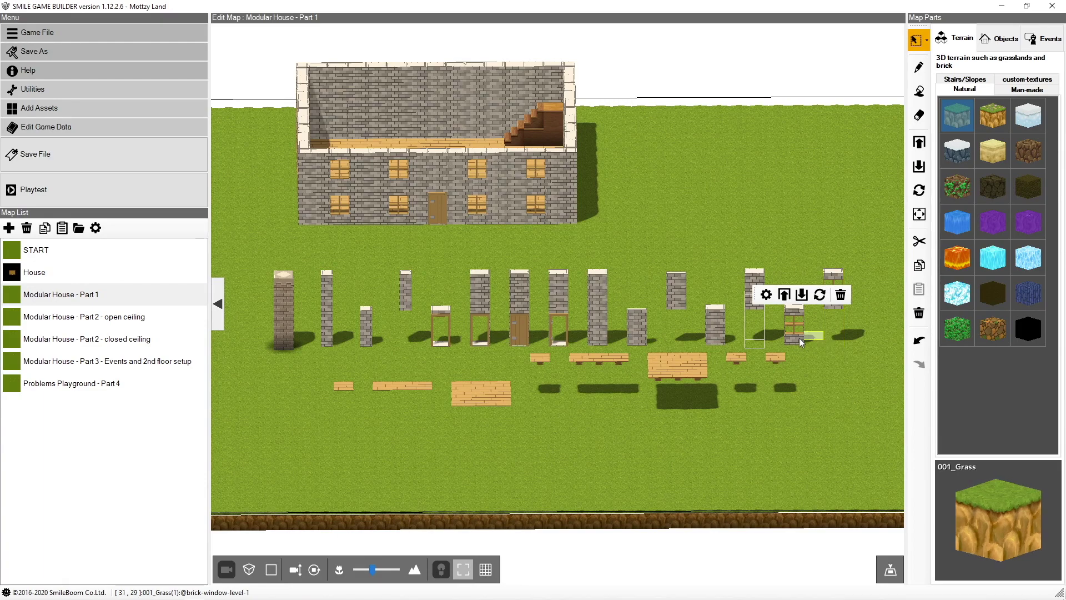
scroll(799, 335, "up", 2)
Look down over the laid-out wall pieces and floor tiles, then choose the wood-floor terrain.
scroll(766, 344, "up", 3)
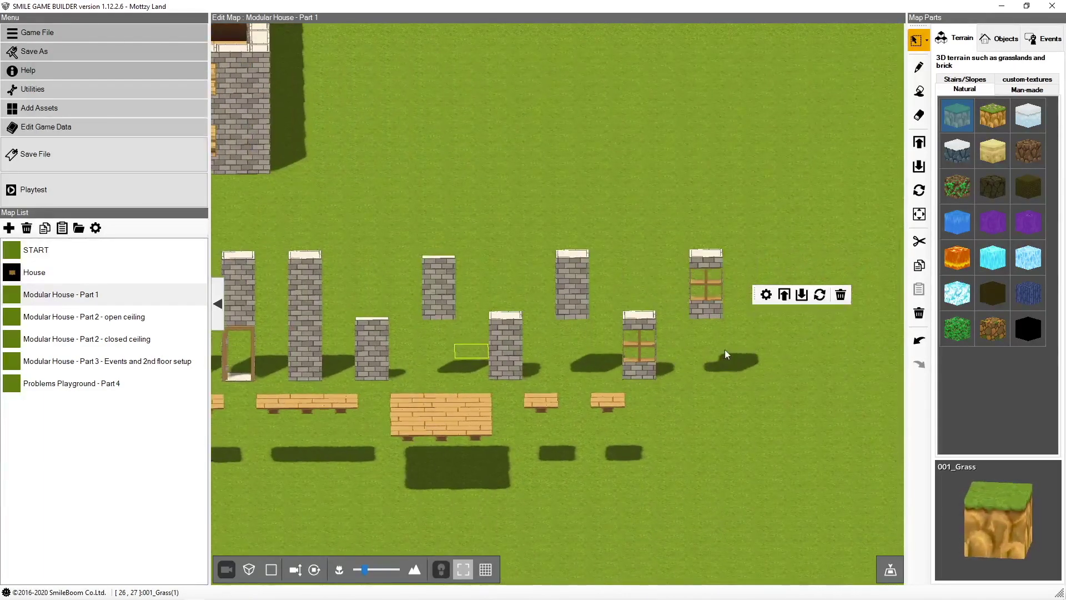
scroll(665, 350, "up", 2)
scroll(716, 378, "up", 2)
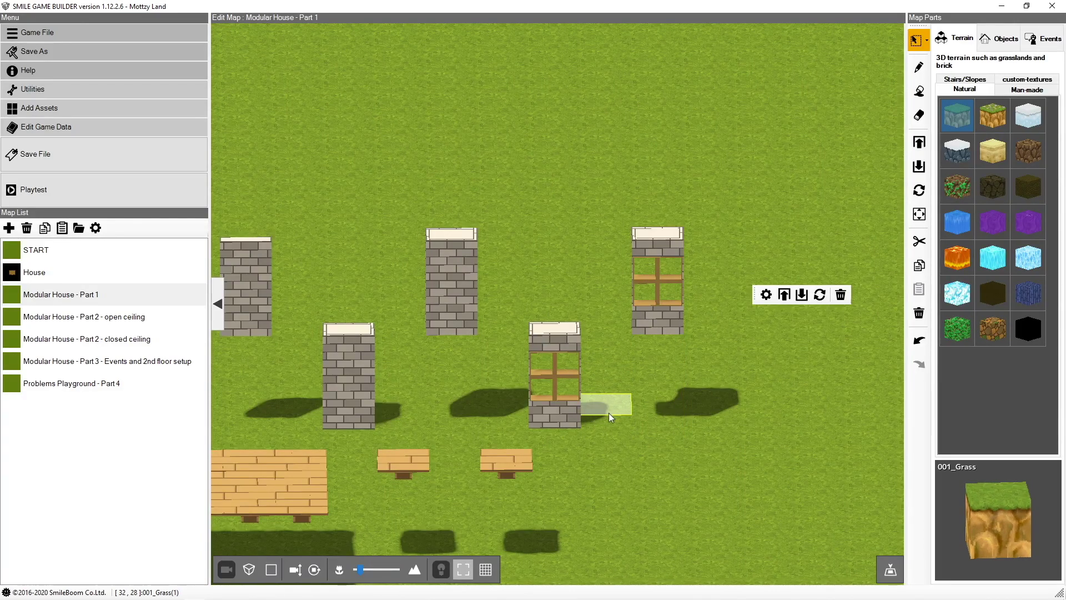
scroll(608, 415, "down", 5)
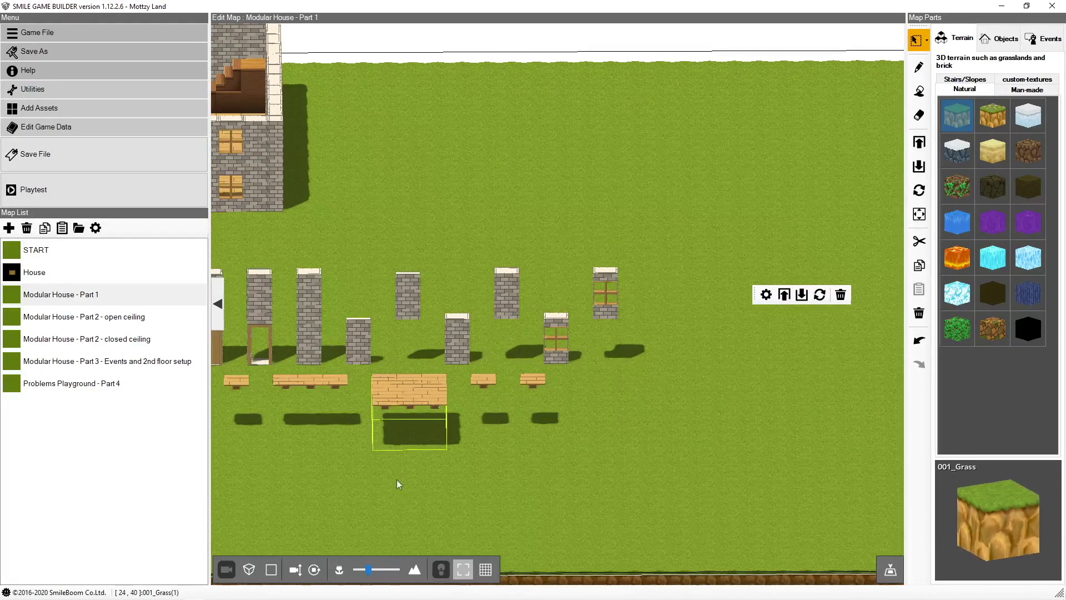
middle_click_drag(397, 479, 458, 469)
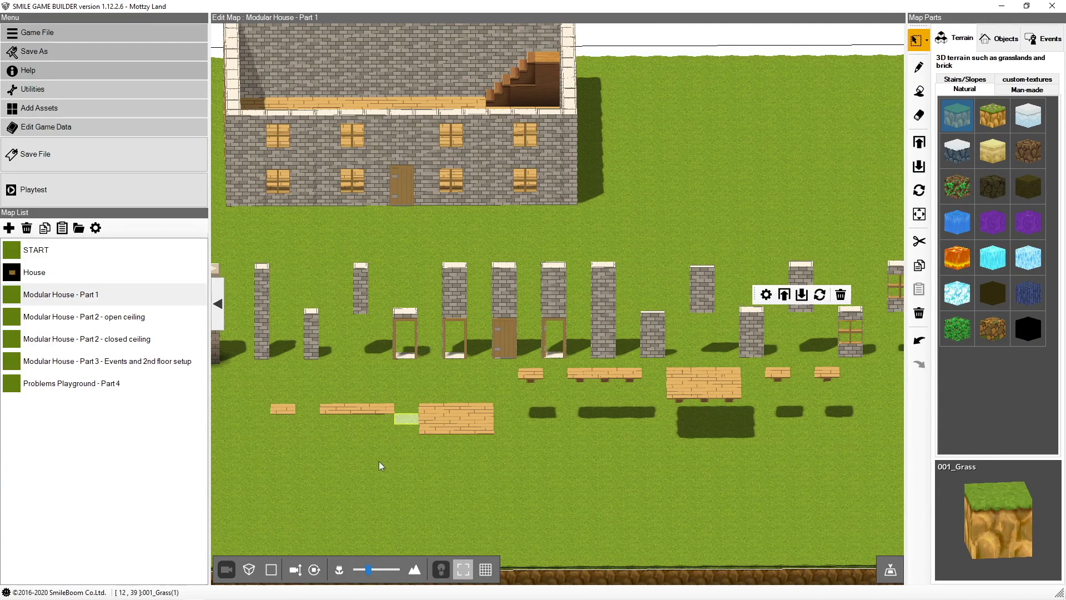
right_click_drag(379, 461, 381, 488)
middle_click_drag(382, 512, 385, 478)
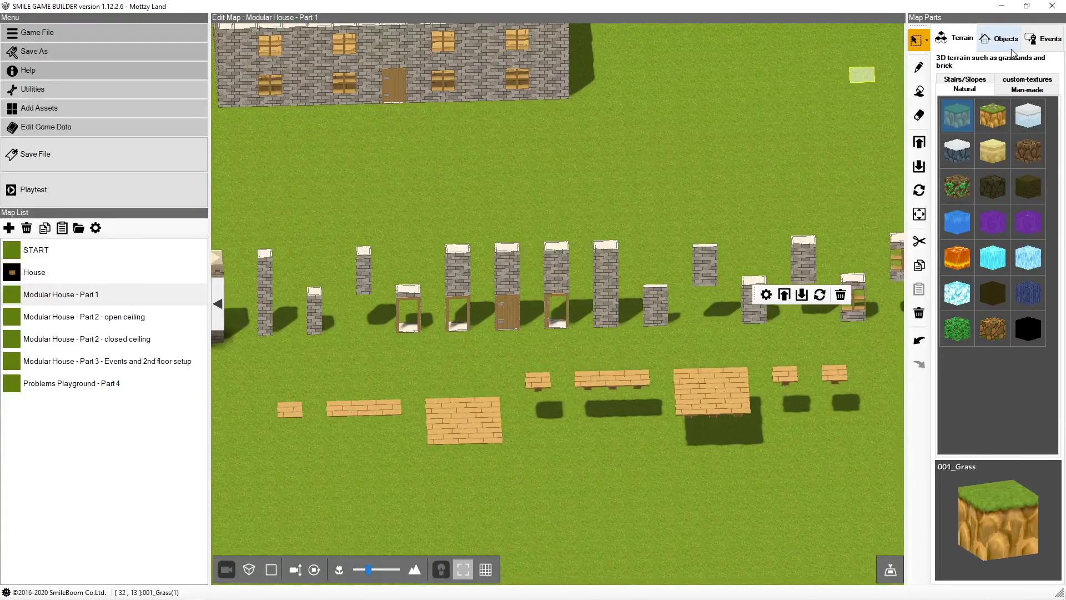
left_click(1013, 81)
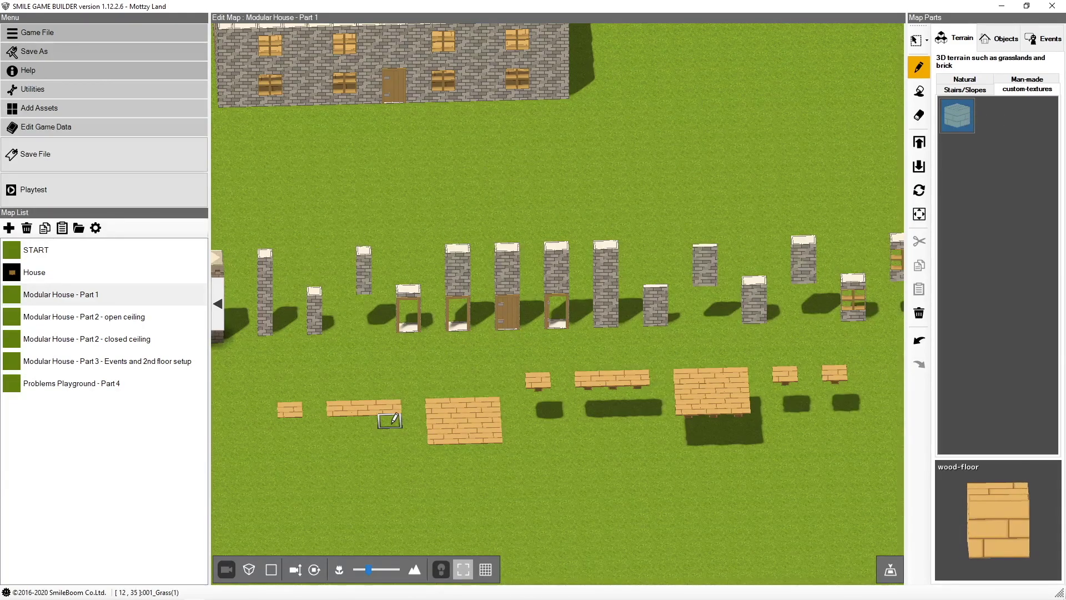
Paint a wood-floor patch onto the grass below the floor strip, then select an empty grass cell.
mouse_move(390, 419)
left_mouse_down()
mouse_move(348, 430)
mouse_move(390, 434)
mouse_move(350, 439)
mouse_move(351, 449)
mouse_move(389, 449)
left_mouse_up()
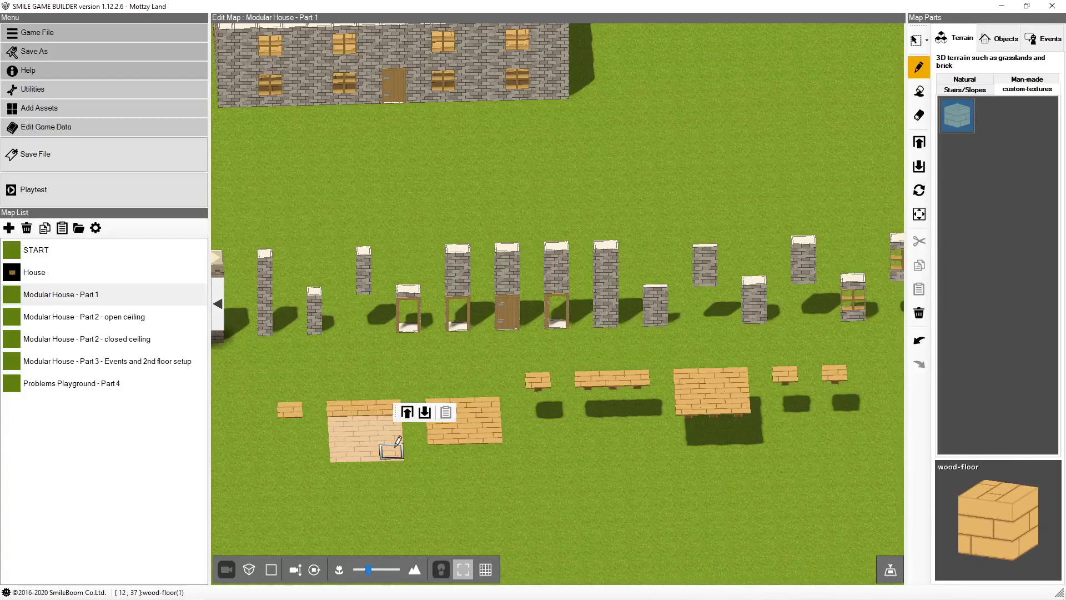
left_click(916, 40)
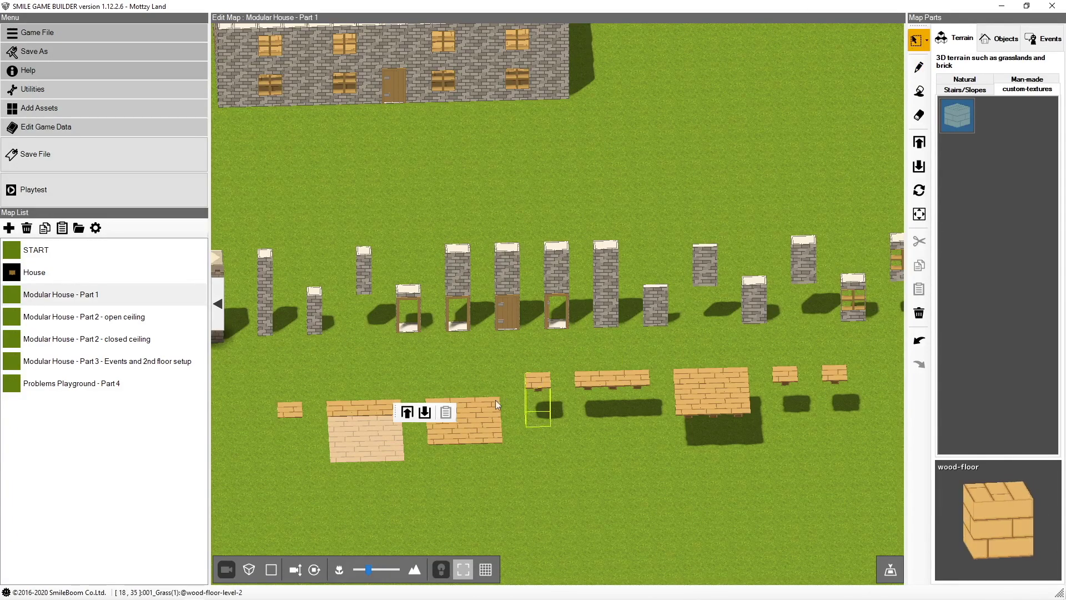
left_click(444, 496)
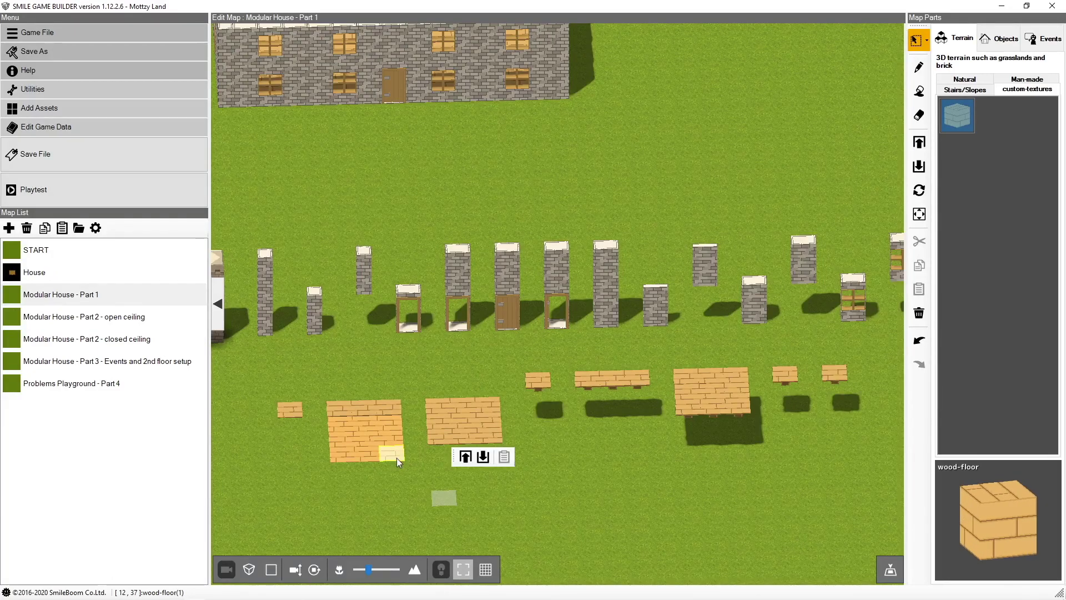
left_click(920, 66)
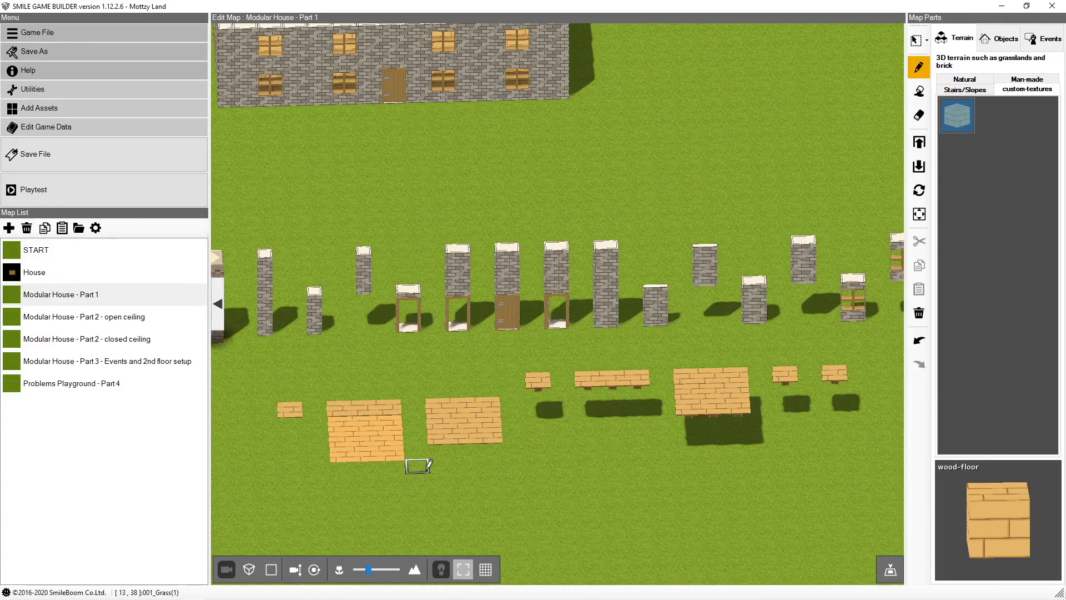
Pick grass, repaint the wood-floor cells with grass, and open the Resource archive.
right_click(418, 466)
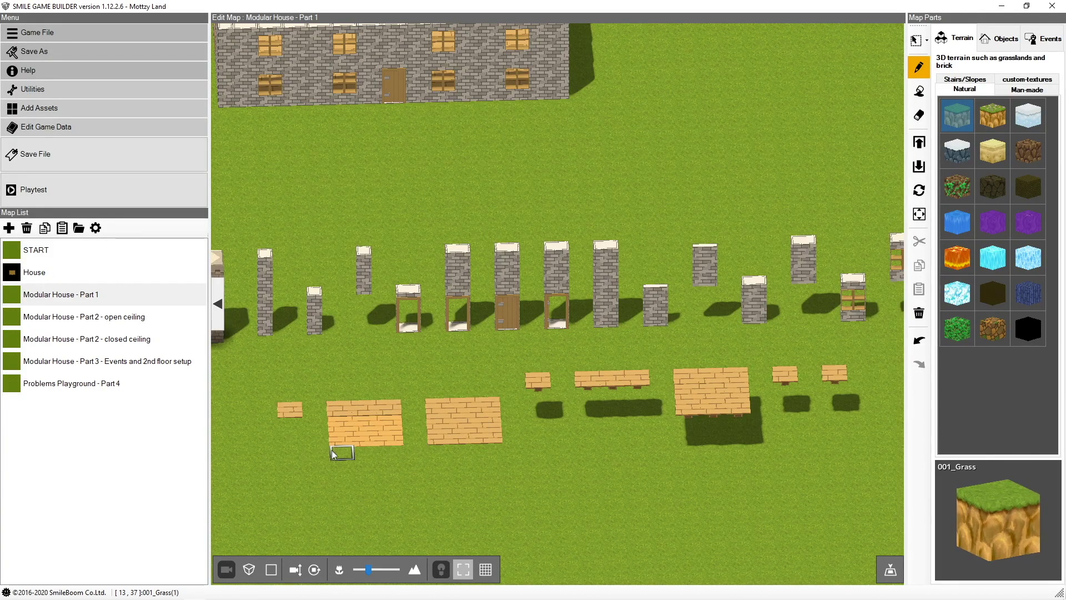
left_click(388, 443)
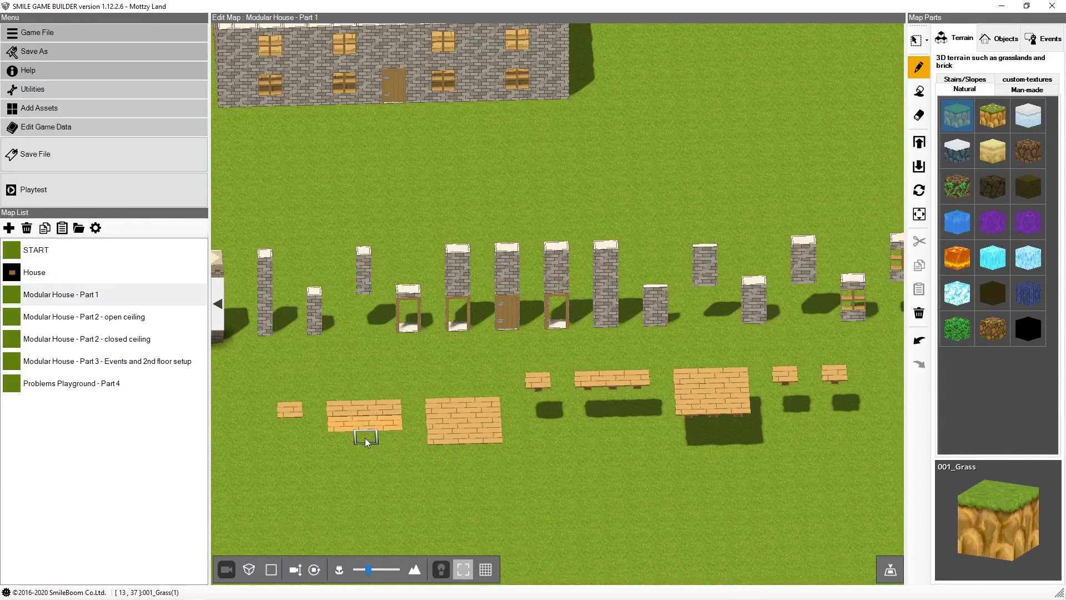
mouse_move(350, 432)
left_mouse_down()
mouse_move(382, 435)
mouse_move(383, 427)
left_mouse_up()
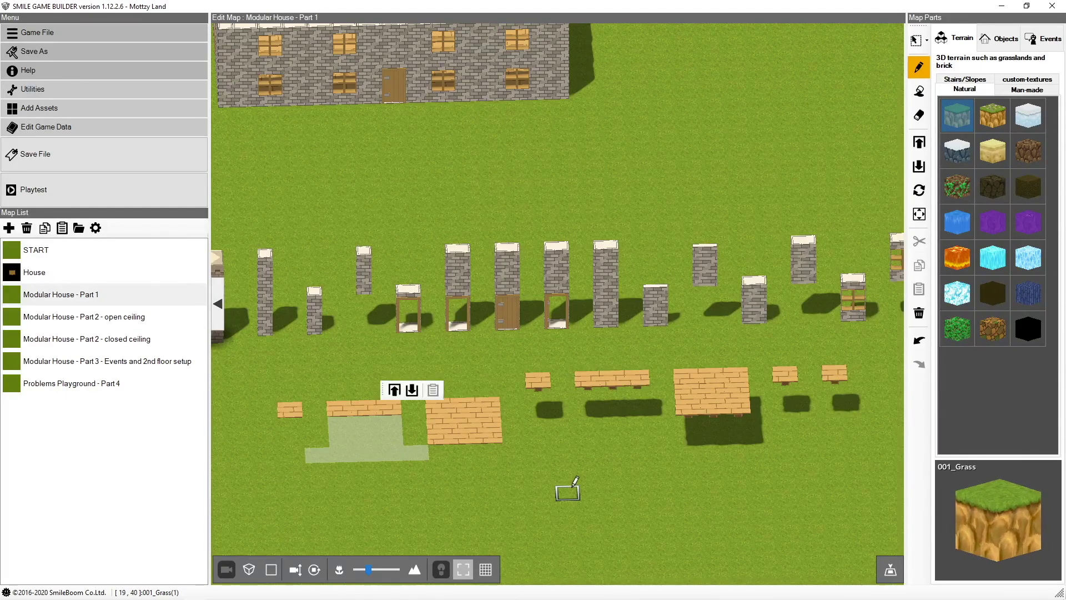
left_click(568, 491)
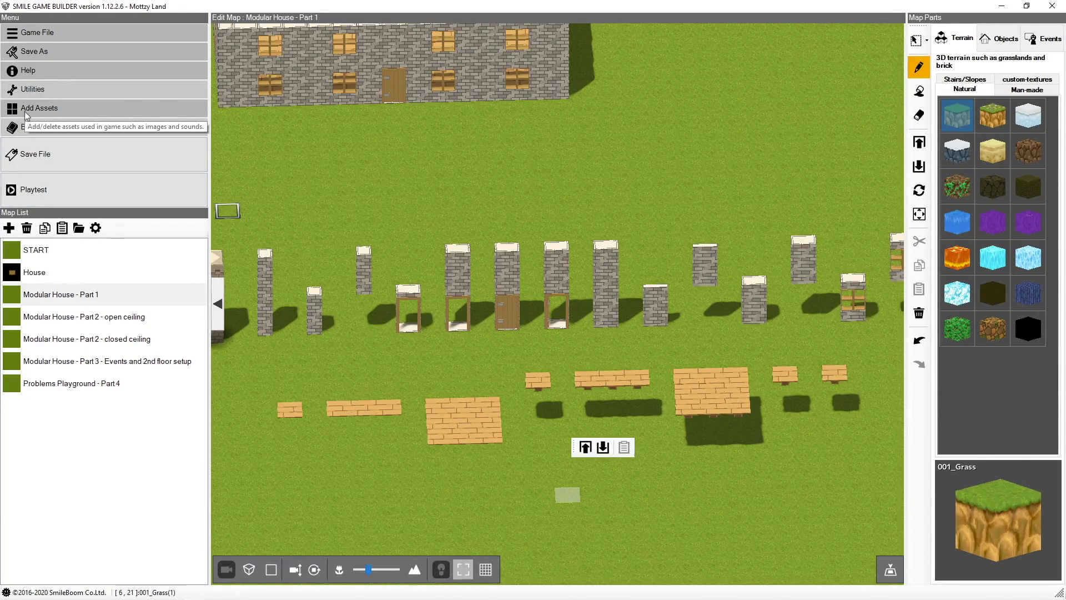
left_click(59, 136)
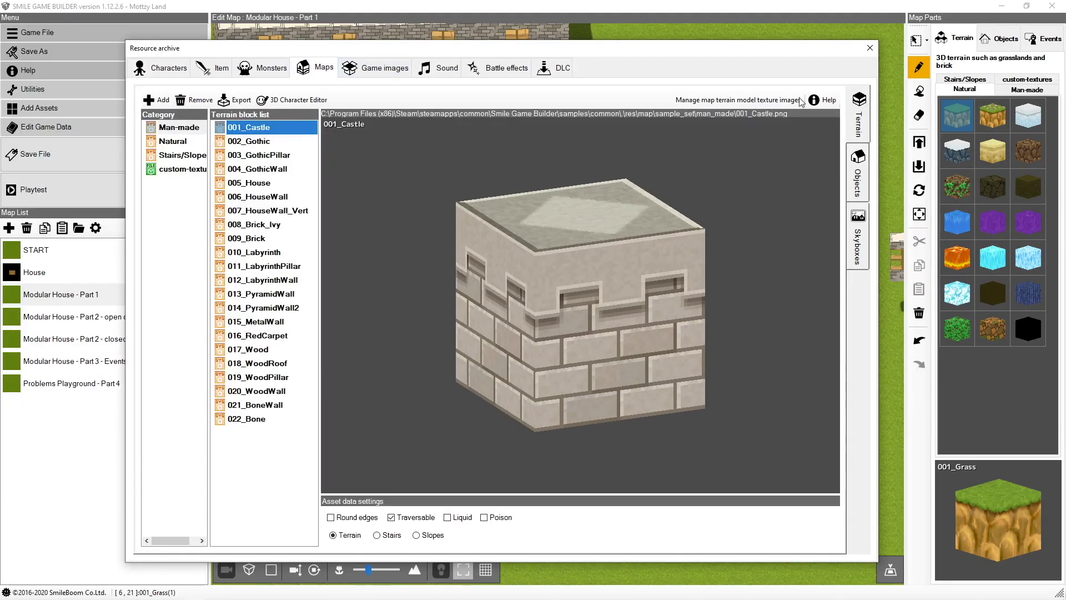
Preview brick-house models like brick-corner-2-levels, brick-doorway-1-level and wood-floor-level-2, then close the archive.
left_click(859, 190)
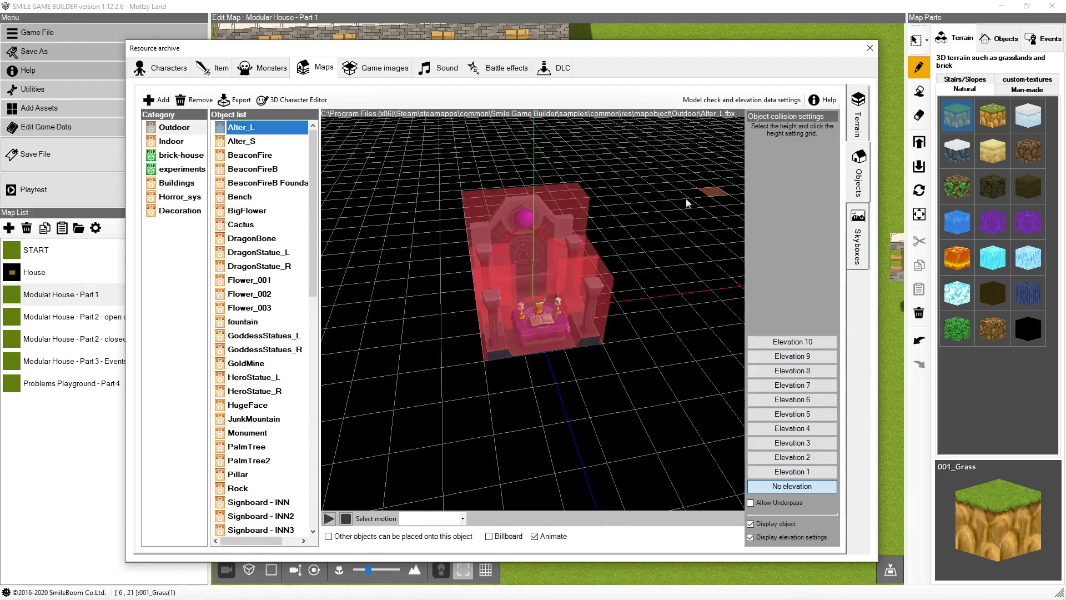
left_click(196, 157)
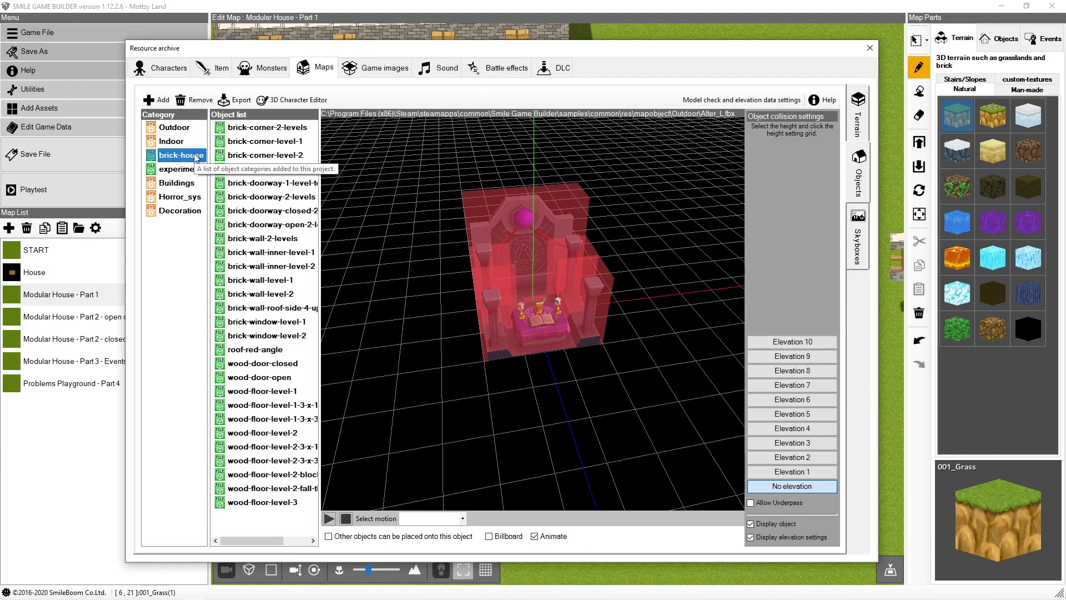
left_click_drag(320, 229, 449, 225)
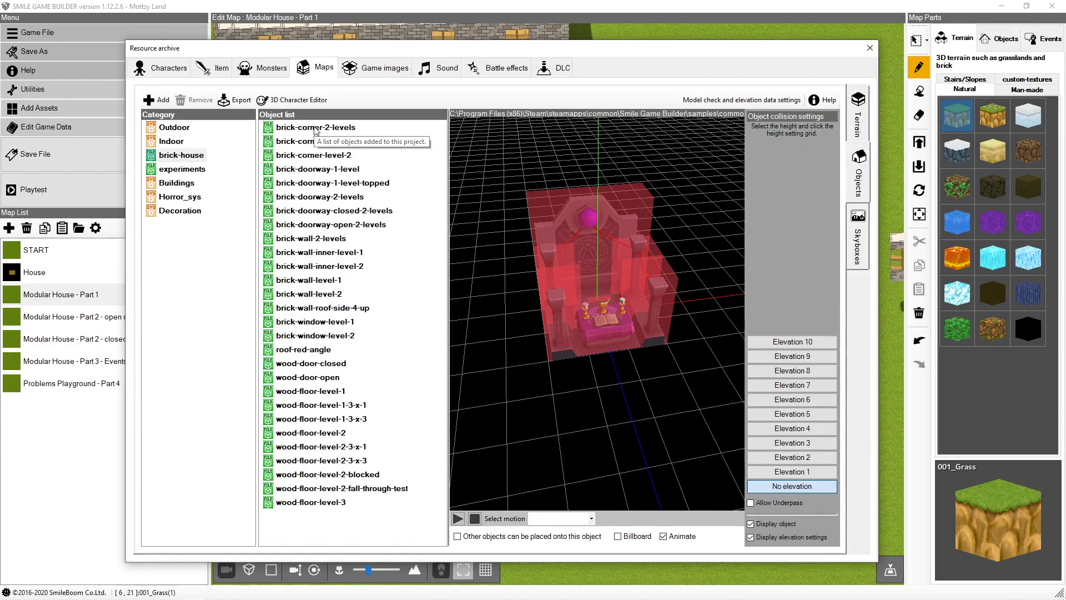
left_click(315, 129)
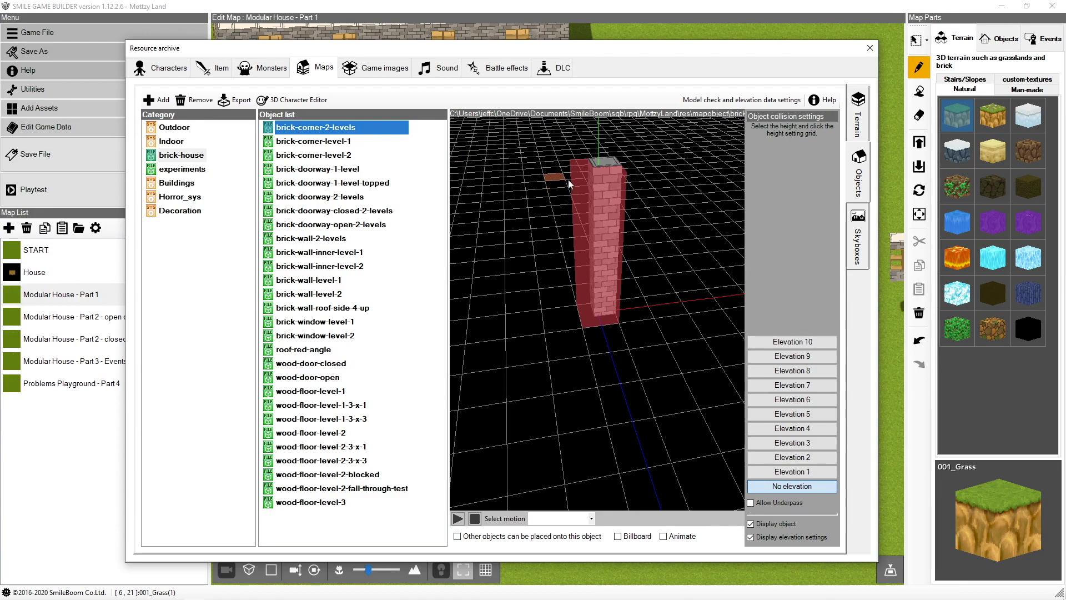
left_click(341, 143)
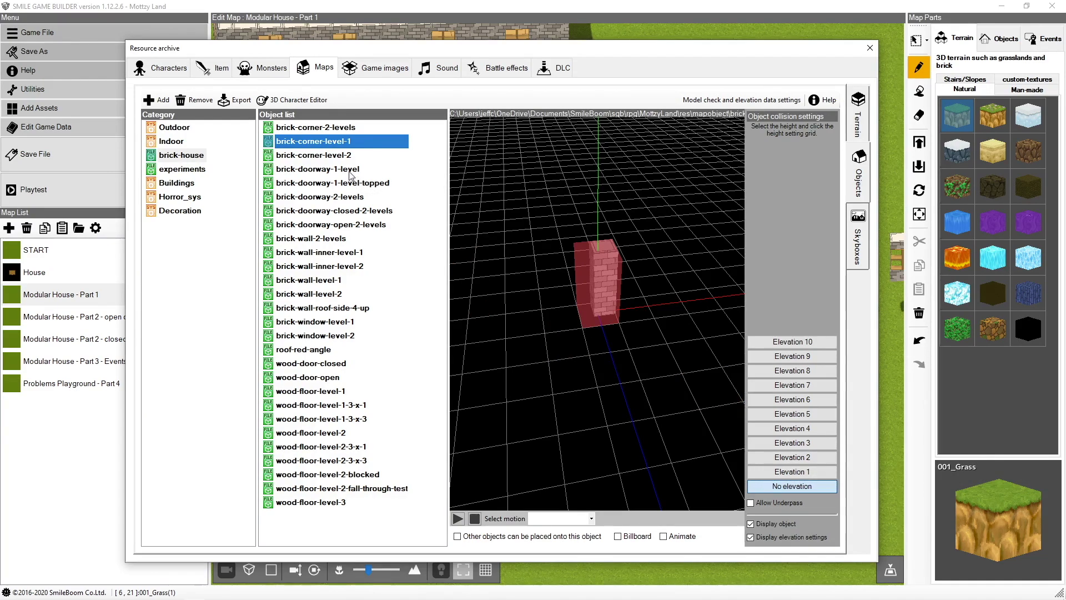
left_click(350, 171)
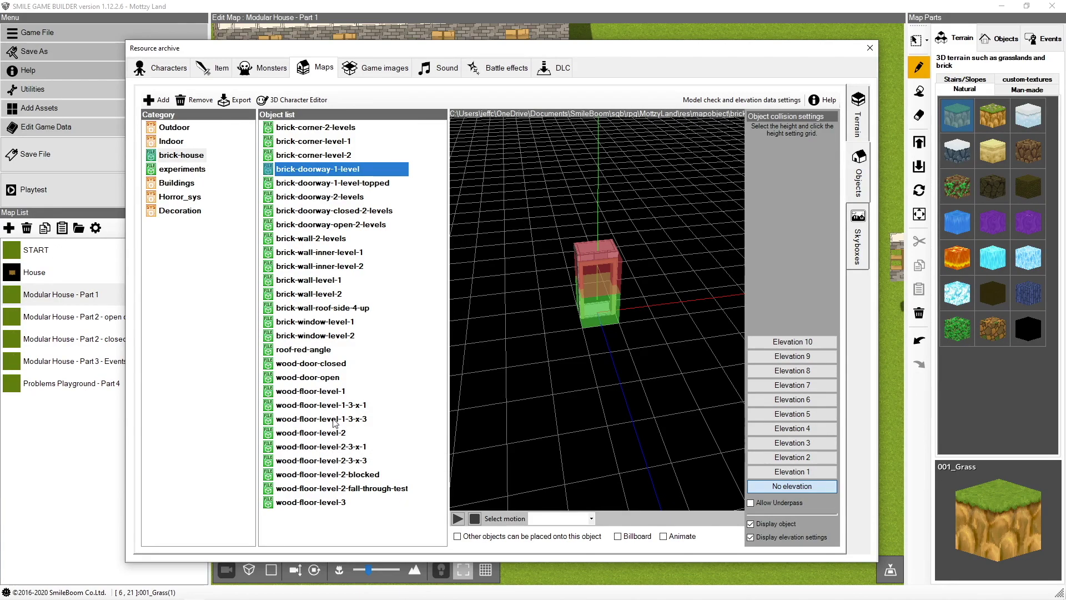
left_click(333, 433)
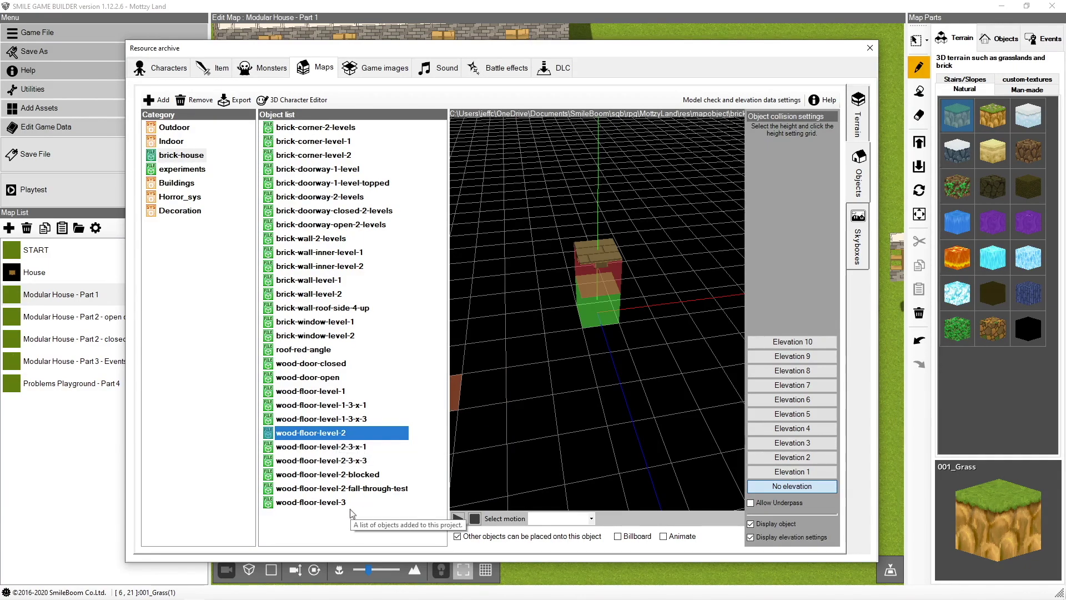
left_click(335, 476)
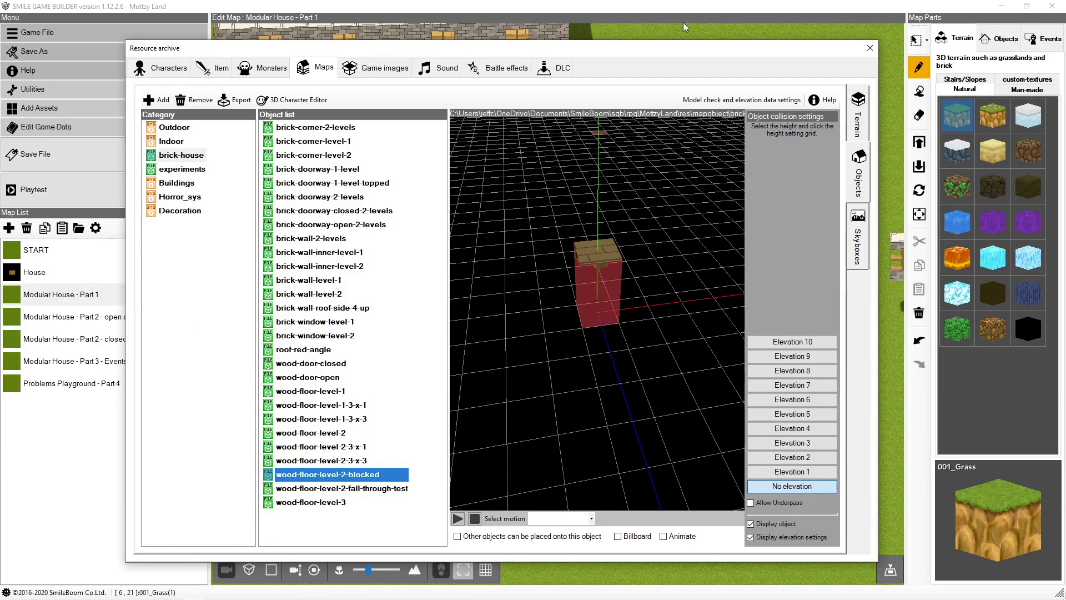
left_click(870, 47)
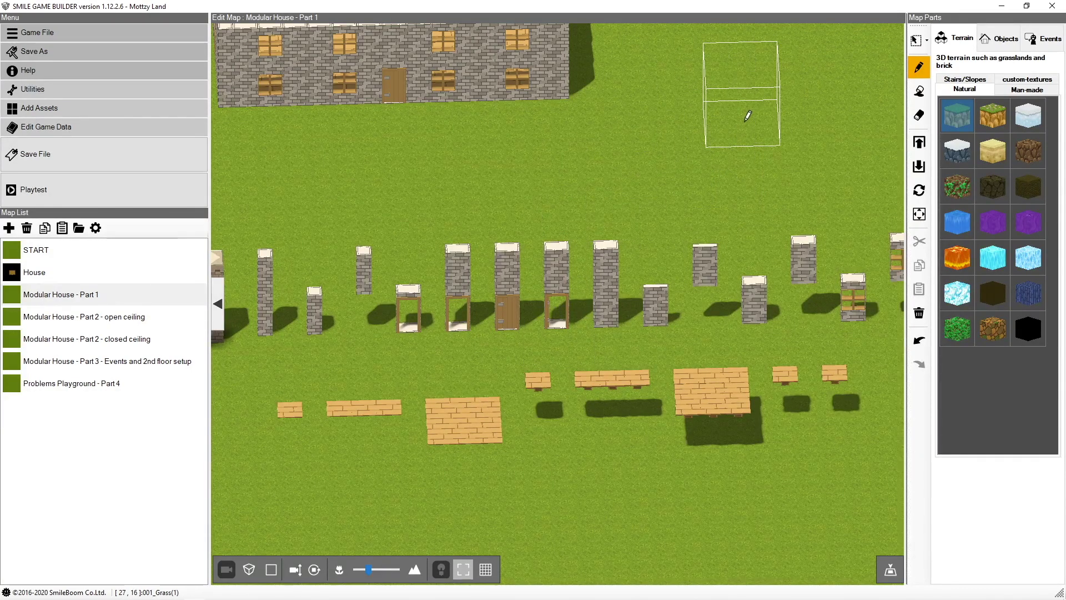
Place the closed brick doorway model from the brick-house objects on the empty grass.
right_click_drag(747, 116, 673, 318)
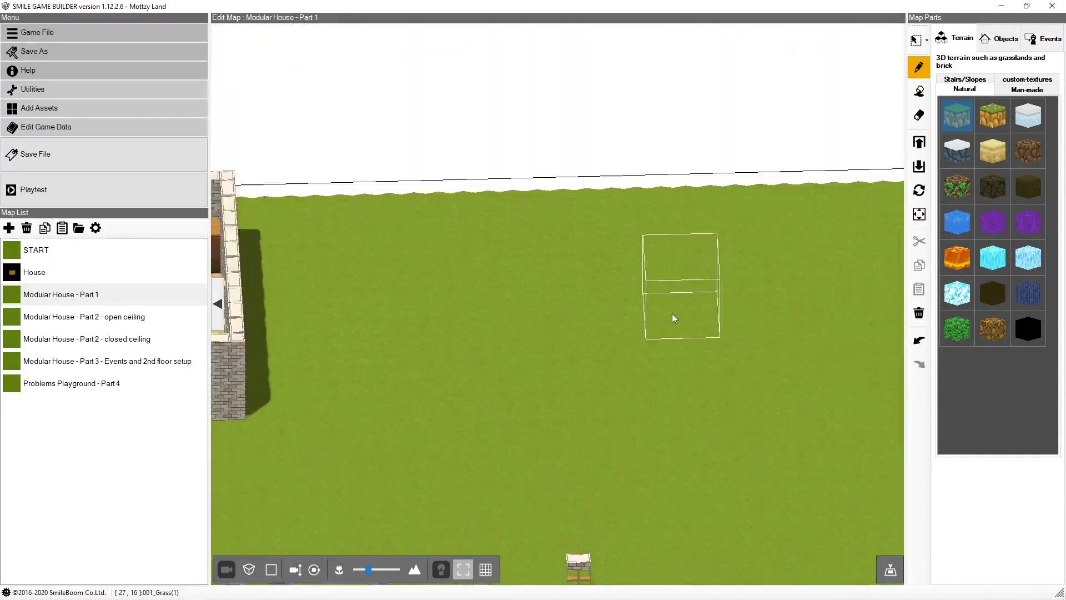
left_click(1000, 39)
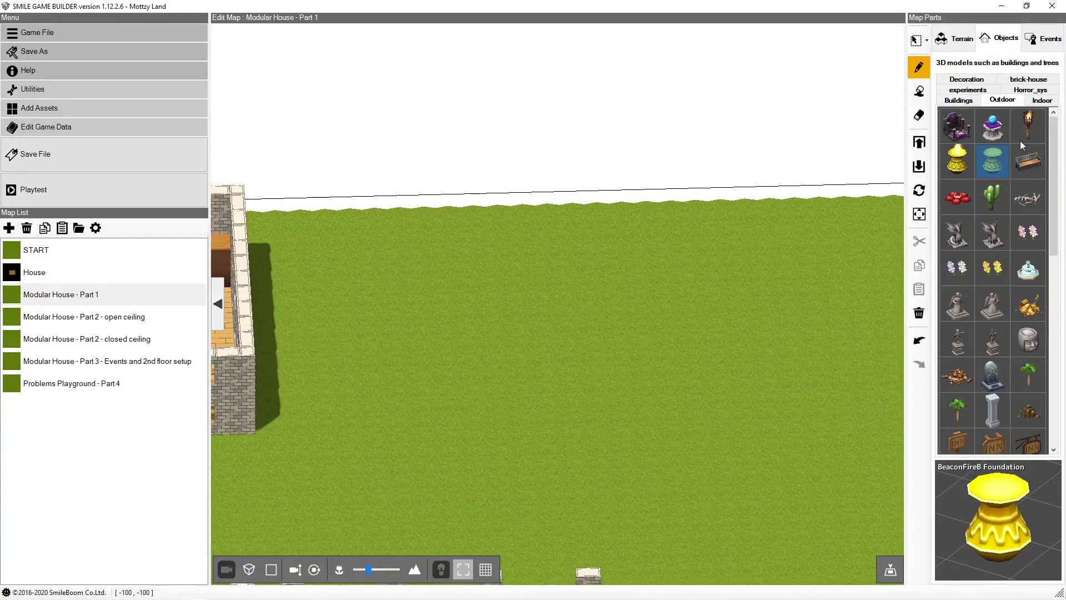
left_click(1014, 82)
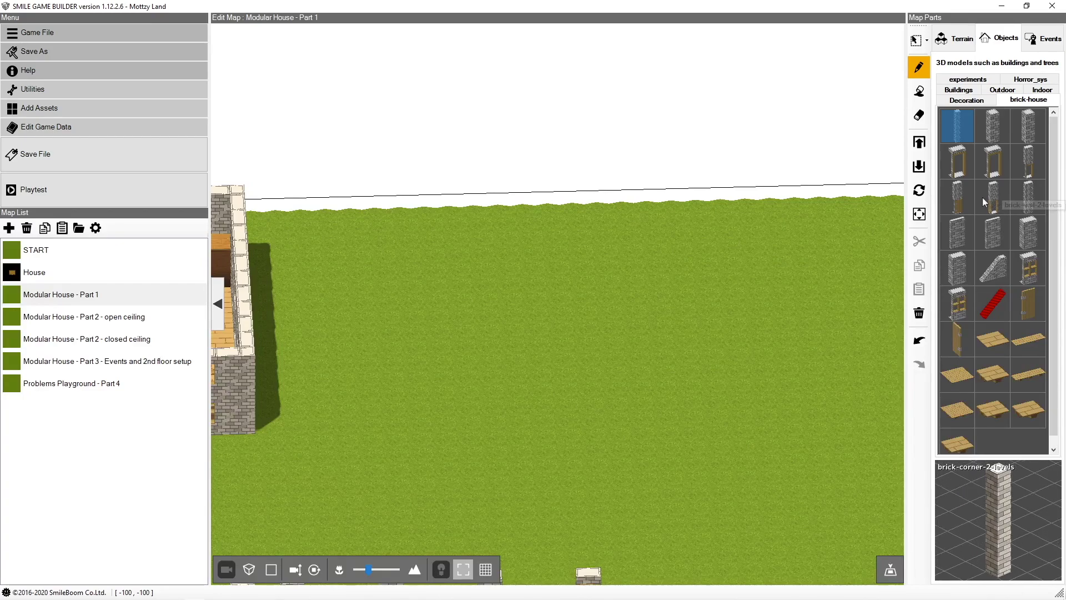
left_click(959, 198)
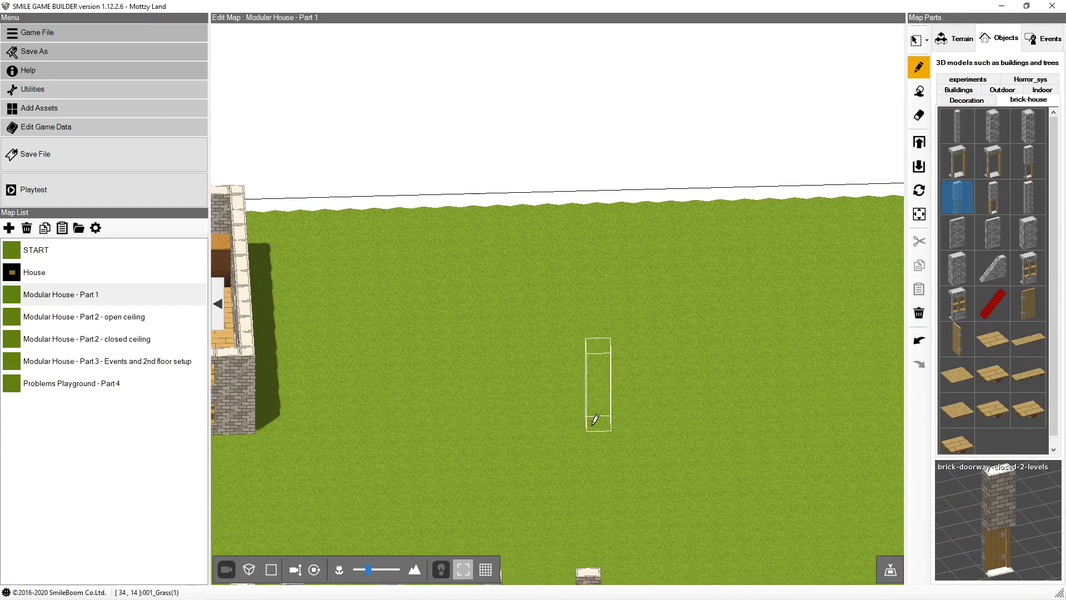
left_click(595, 421)
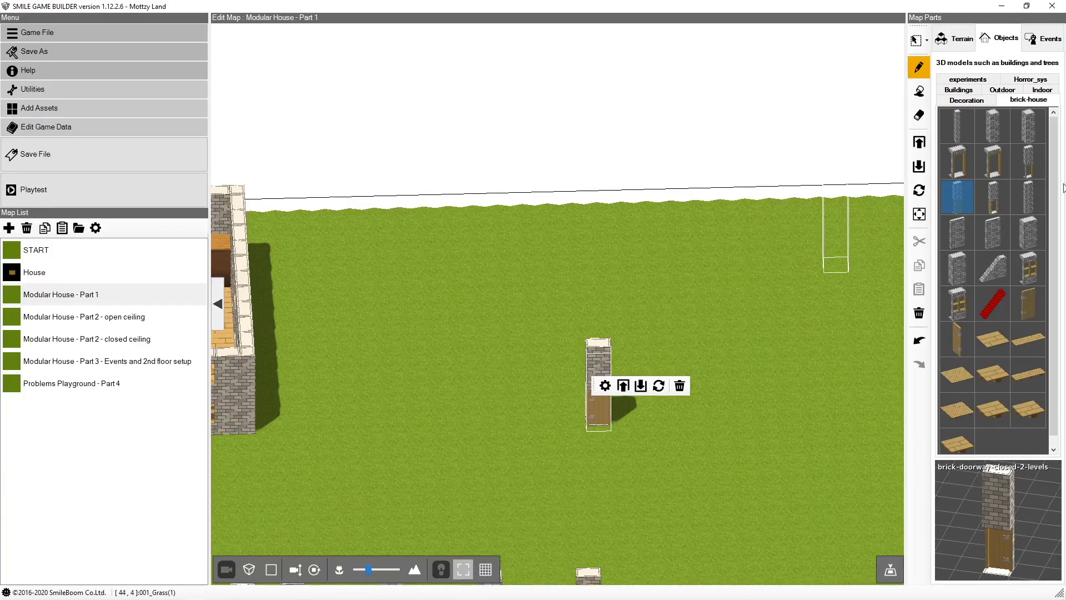
Lay brick-wall-2-levels pieces in a row on both sides of the doorway.
left_click(1027, 200)
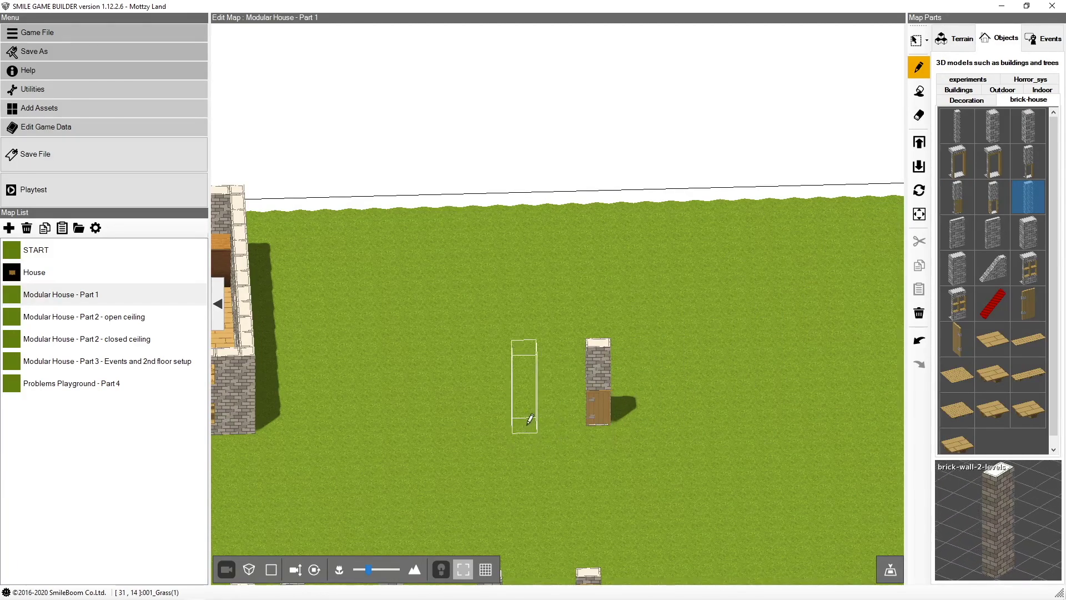
key("Left")
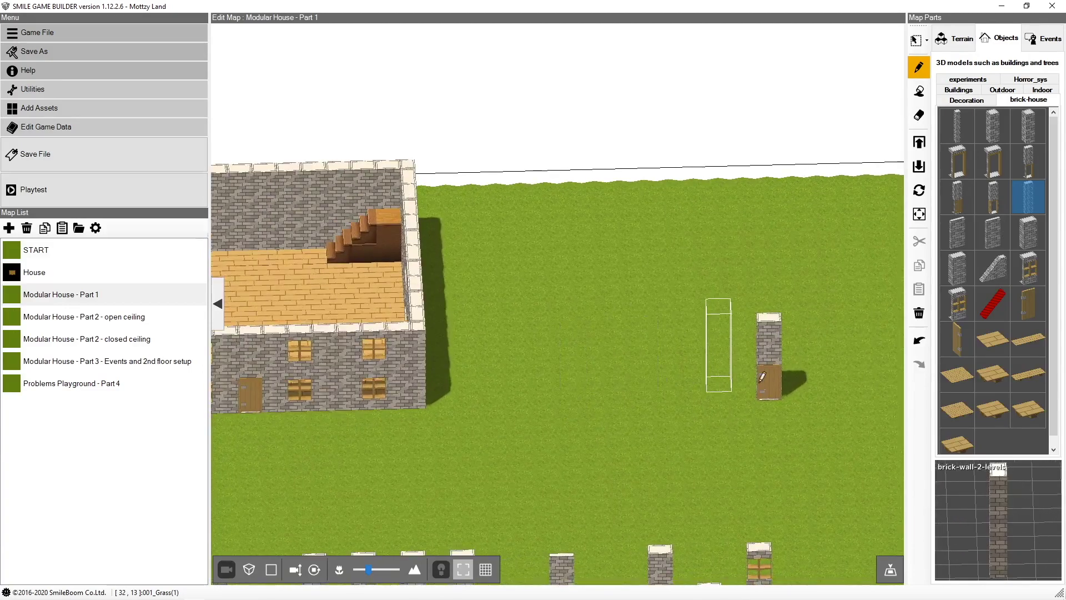
left_click(754, 384)
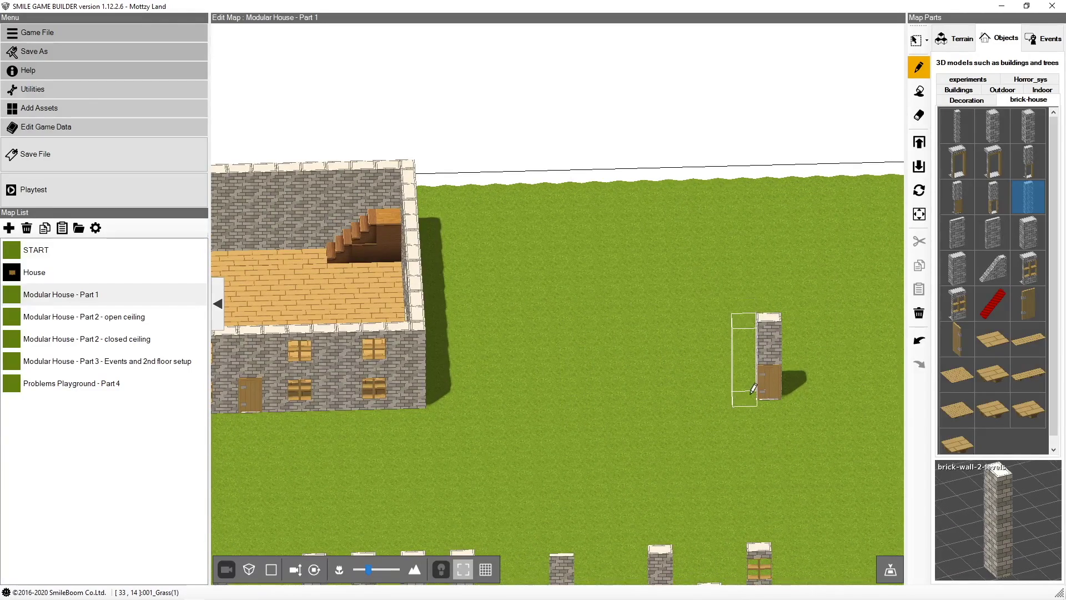
left_click(805, 388)
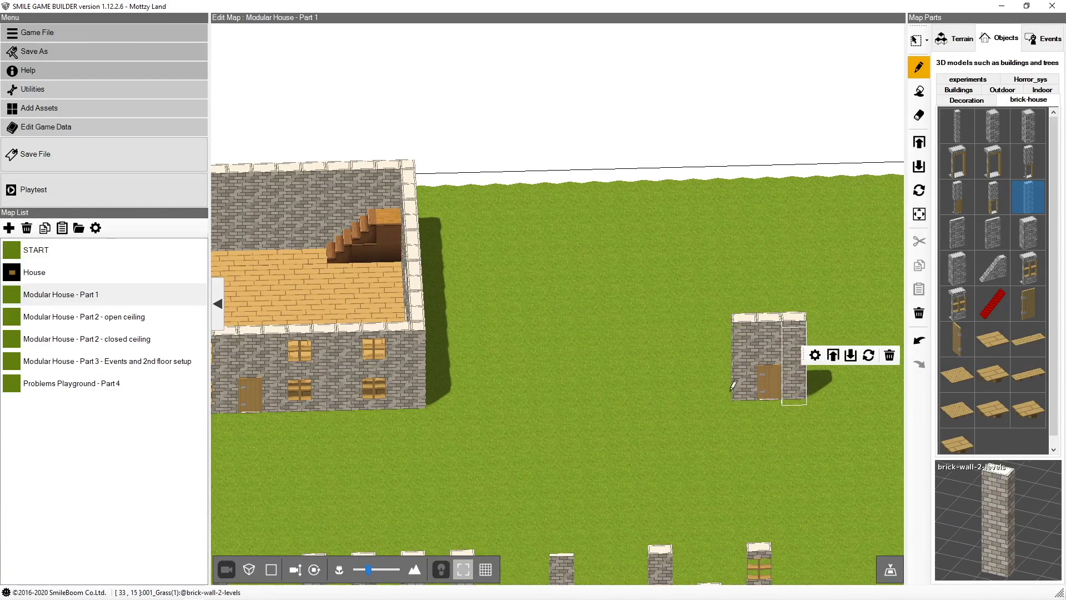
left_click(695, 391)
left_click(672, 398)
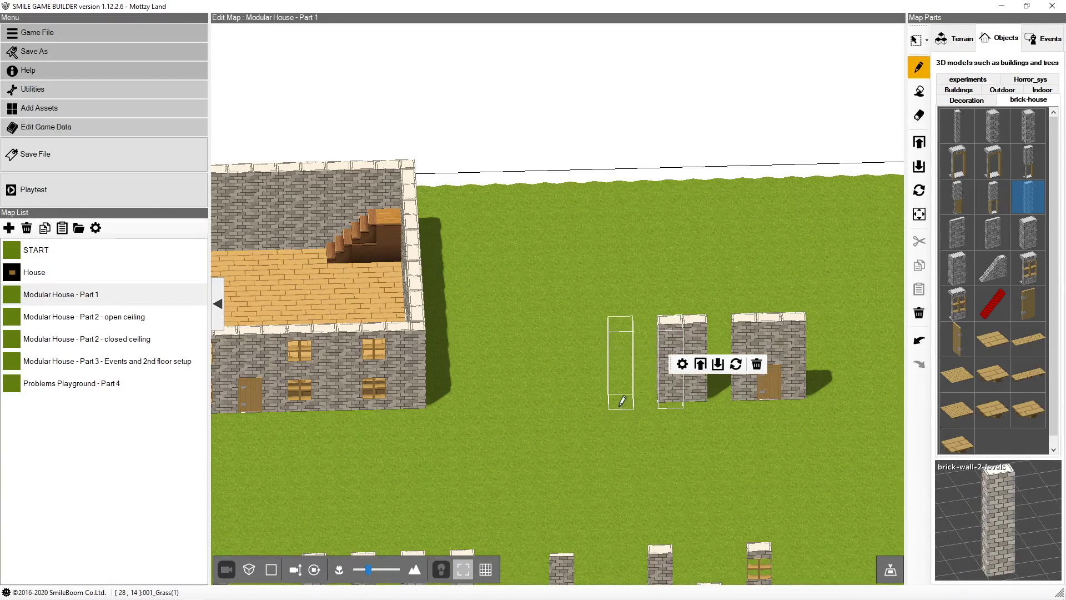
left_click(620, 398)
Add pillar pieces along the right part of the wall row.
left_click(844, 397)
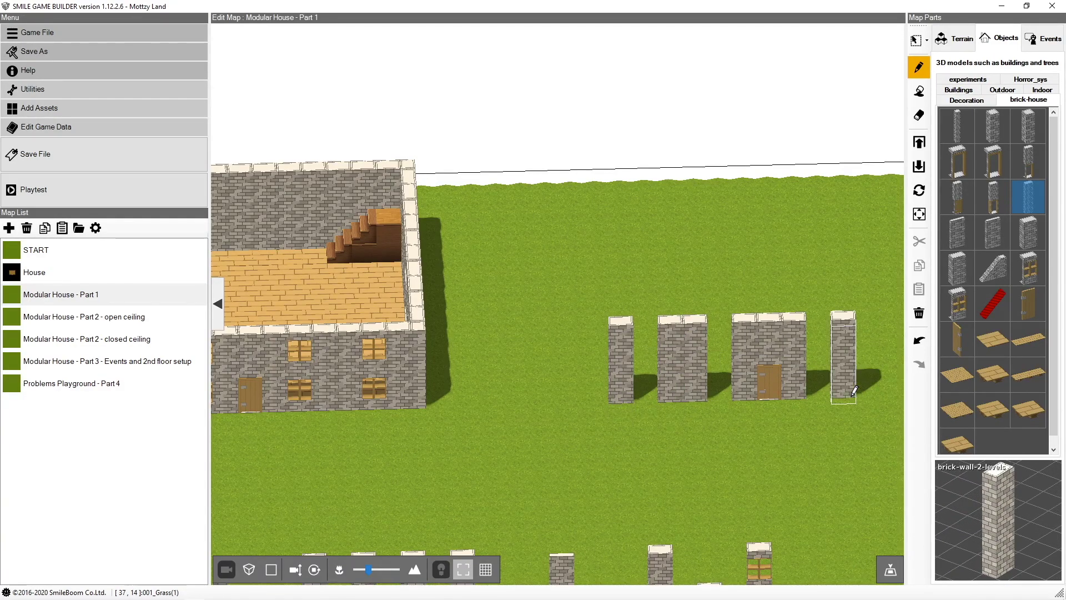
left_click(864, 411)
key("d")
left_click(812, 411)
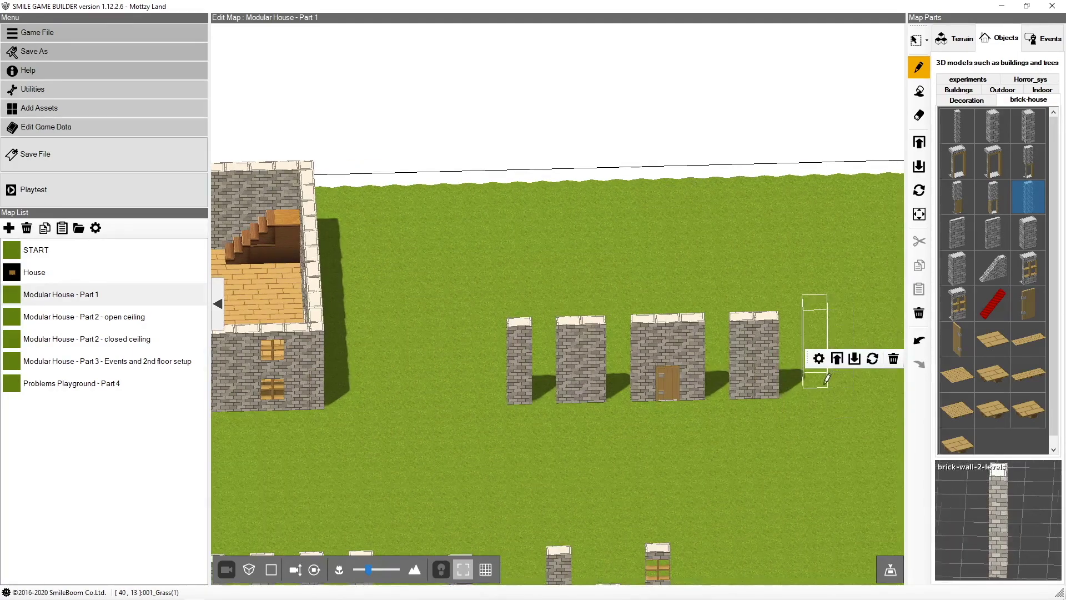
key("a")
key("w")
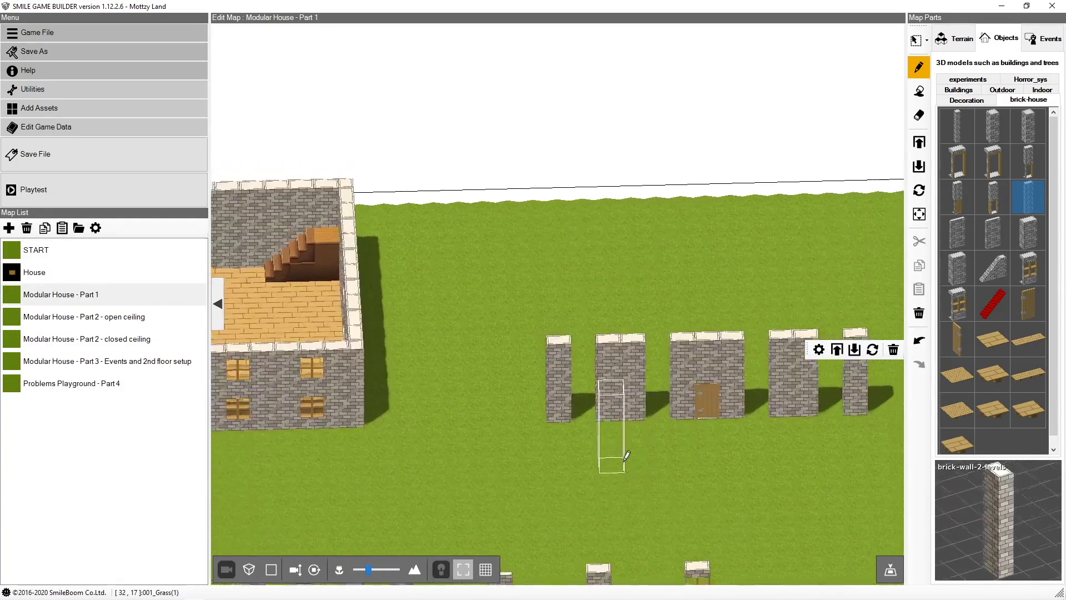
Cap both ends of the row with brick-corner-2-levels, rotating the right corner 90°.
left_click(957, 136)
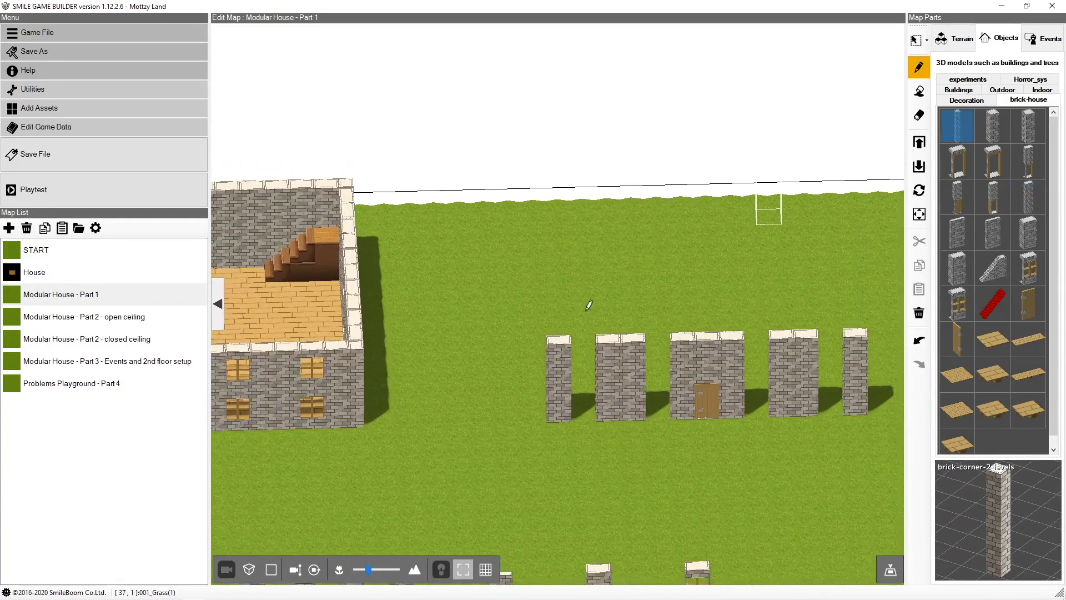
left_click(545, 420)
key("w")
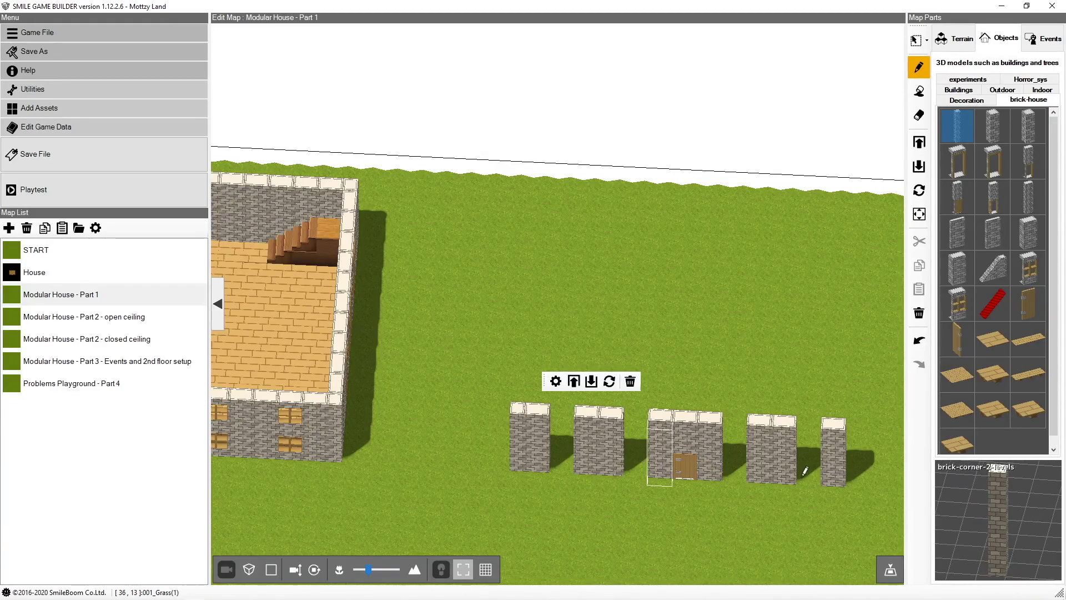
left_click(854, 482)
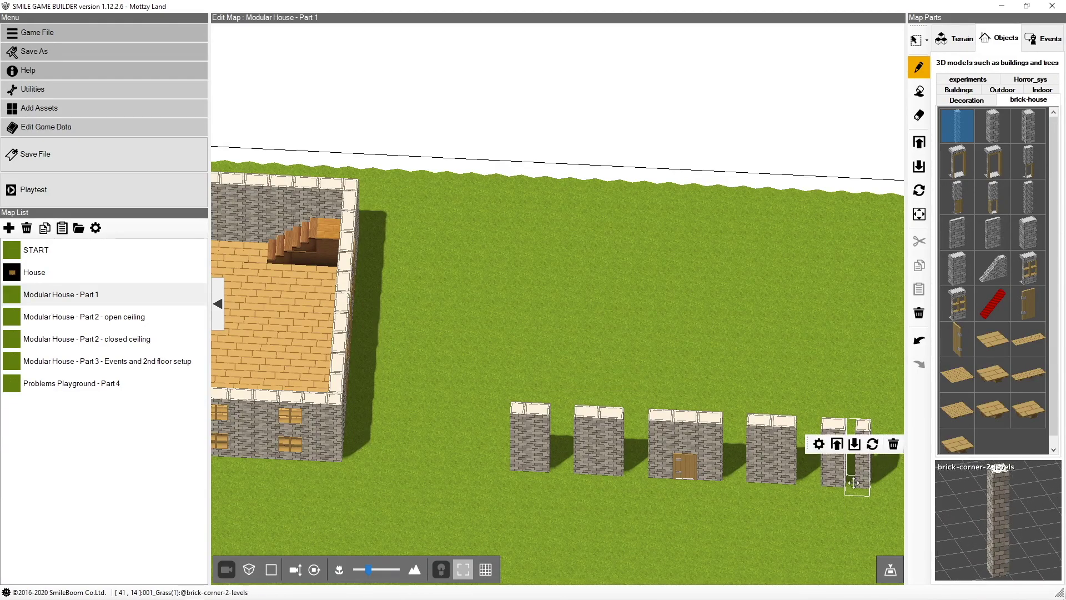
left_click(873, 444)
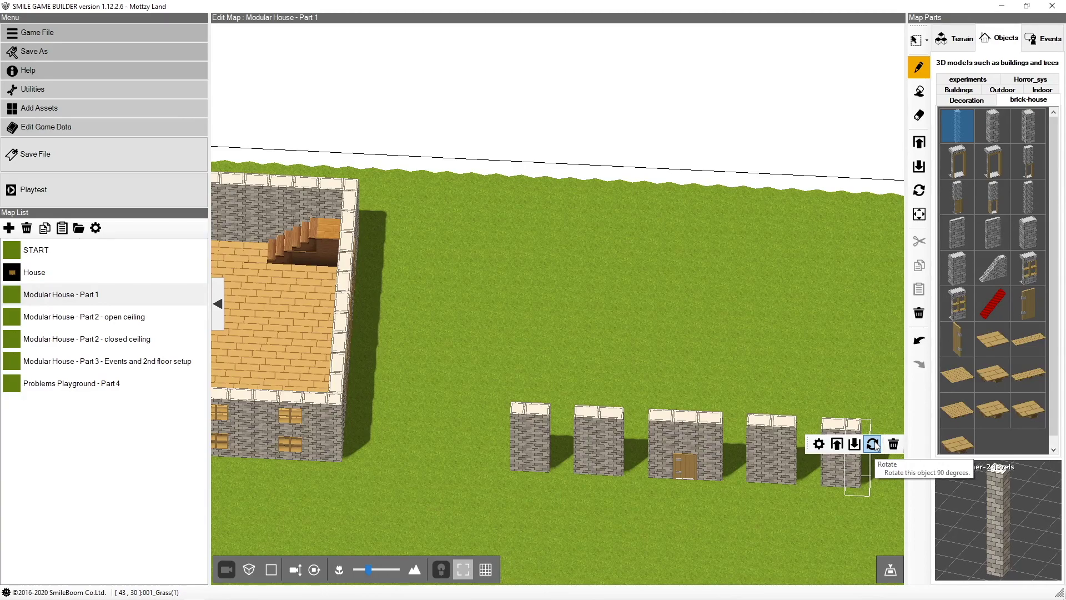
Fill the four gaps between the pillars with brick-window-level-1 pieces.
left_click(955, 310)
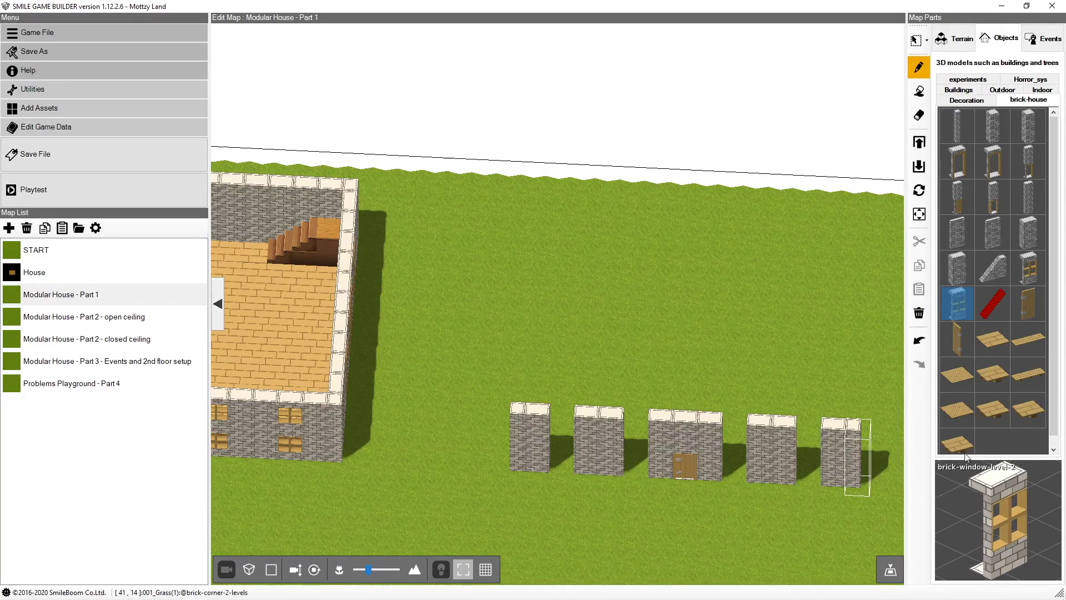
left_click(1028, 269)
left_click(808, 472)
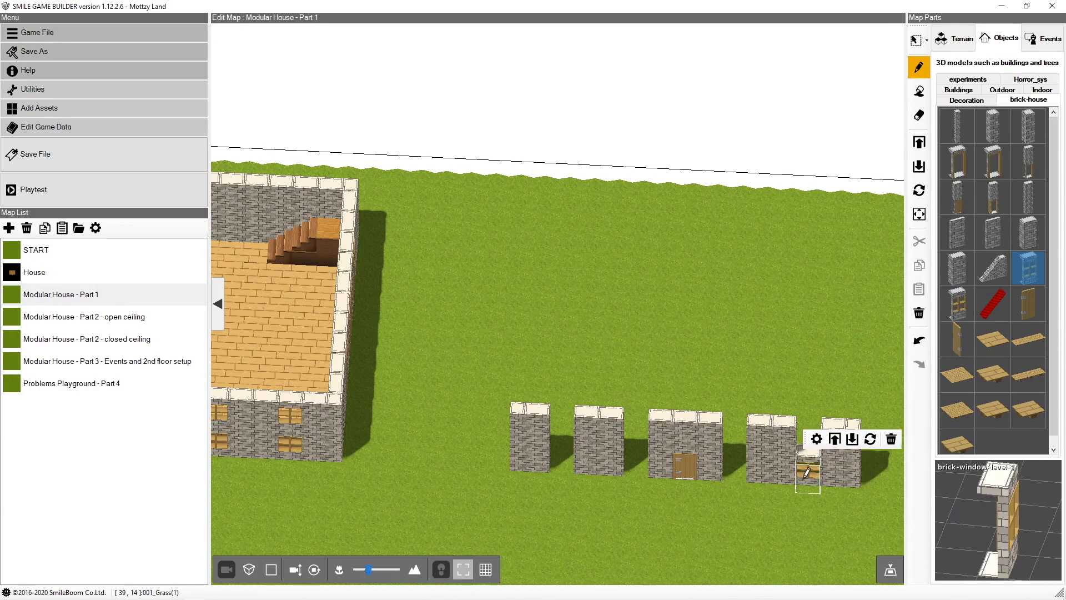
left_click(742, 467)
left_click(636, 466)
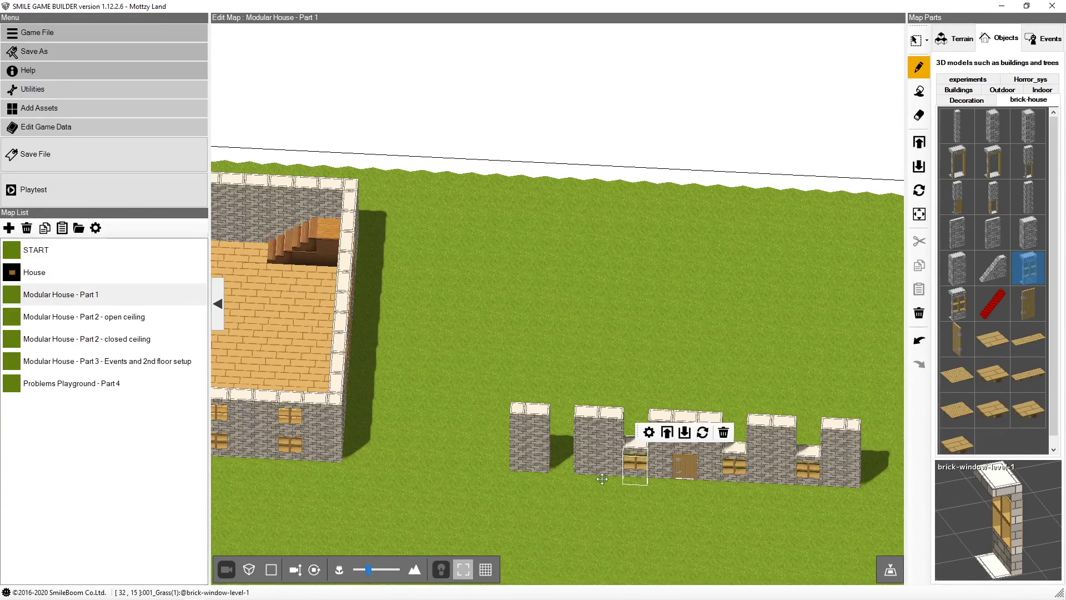
left_click(561, 458)
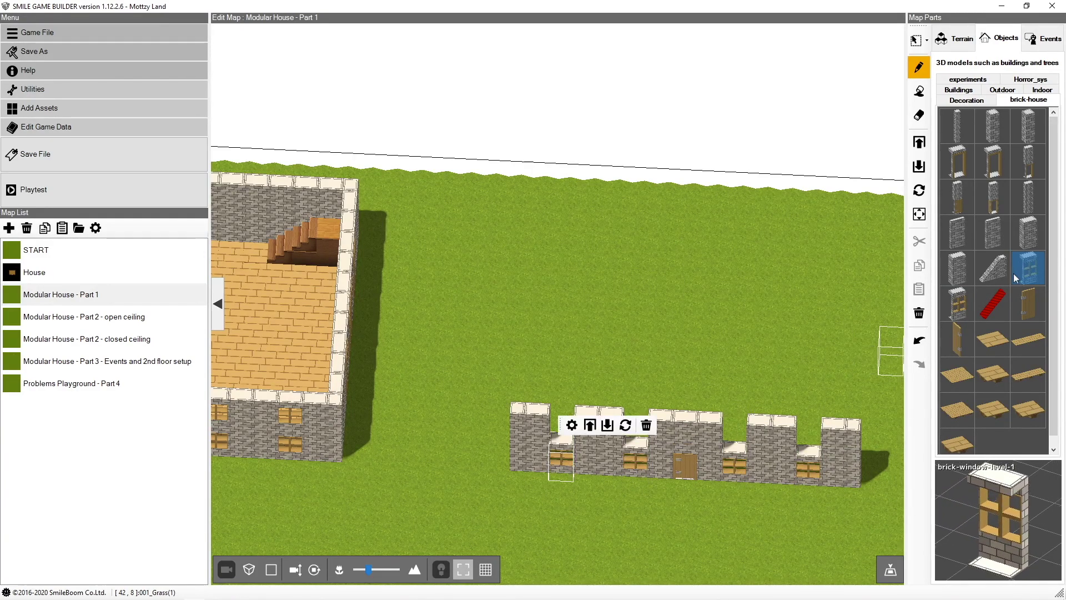
Add brick-window-level-2 pieces over the same four gaps to complete the wall.
left_click(957, 302)
left_click(814, 444)
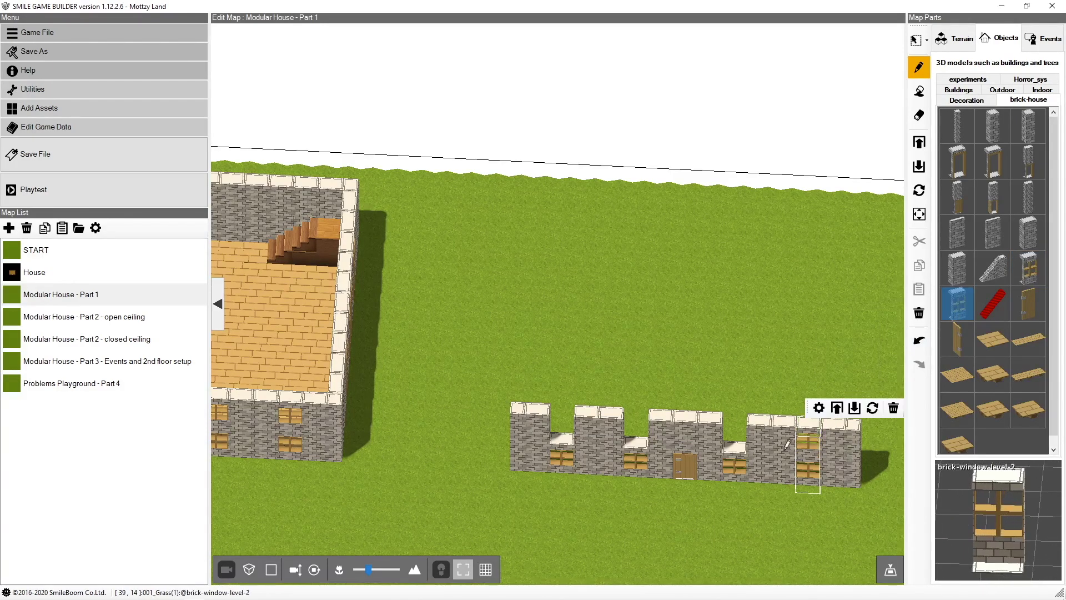
left_click(743, 443)
left_click(642, 445)
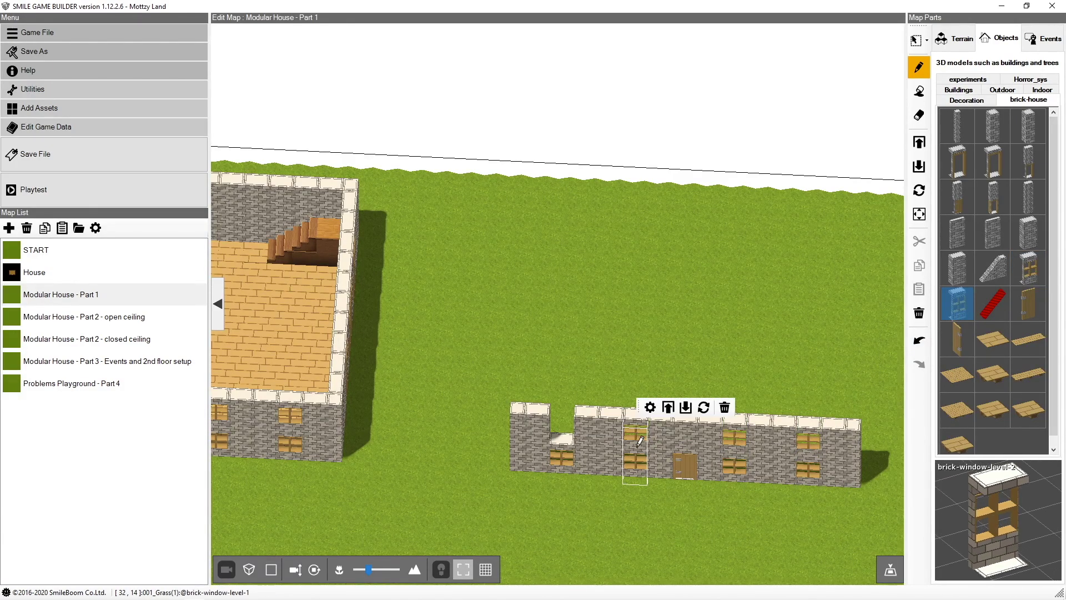
left_click(562, 445)
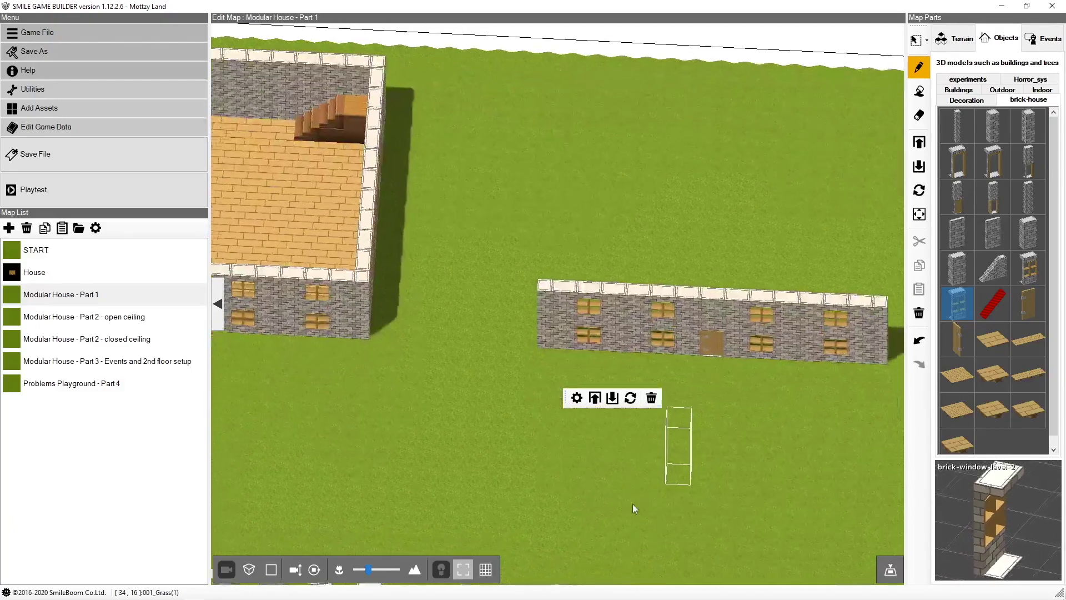
middle_click_drag(638, 507, 675, 497)
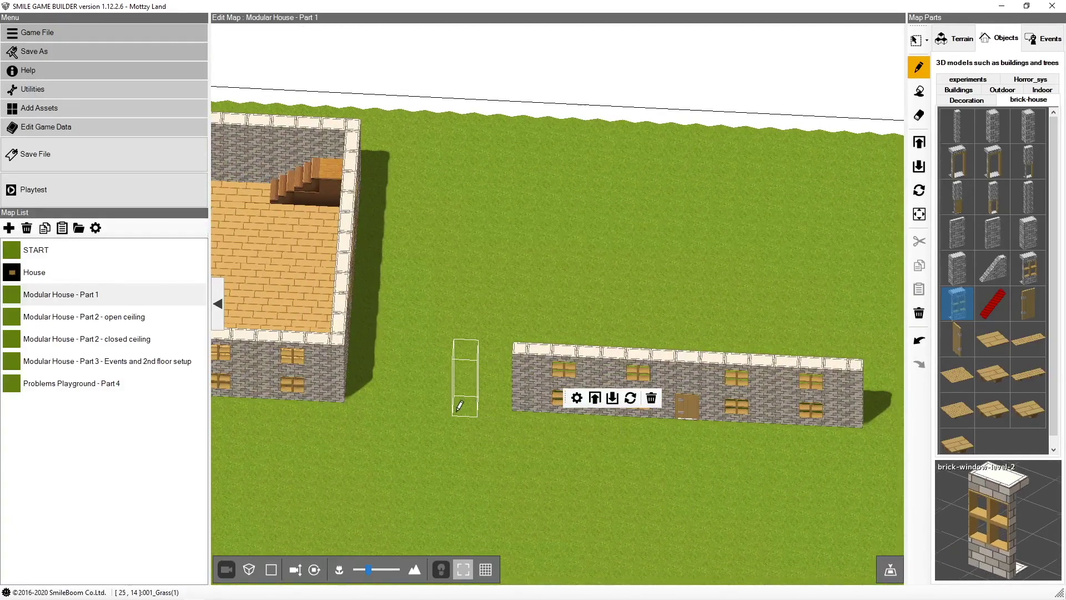
From a top-down view, lay a new row of six brick-wall-2-levels pieces.
right_click_drag(445, 303, 529, 375)
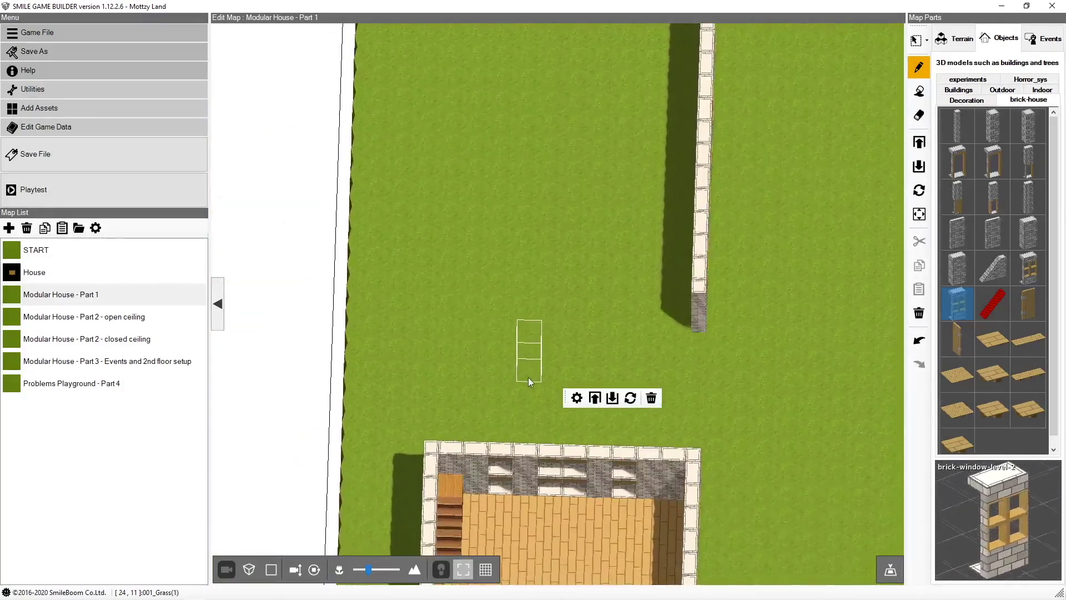
left_click(1028, 196)
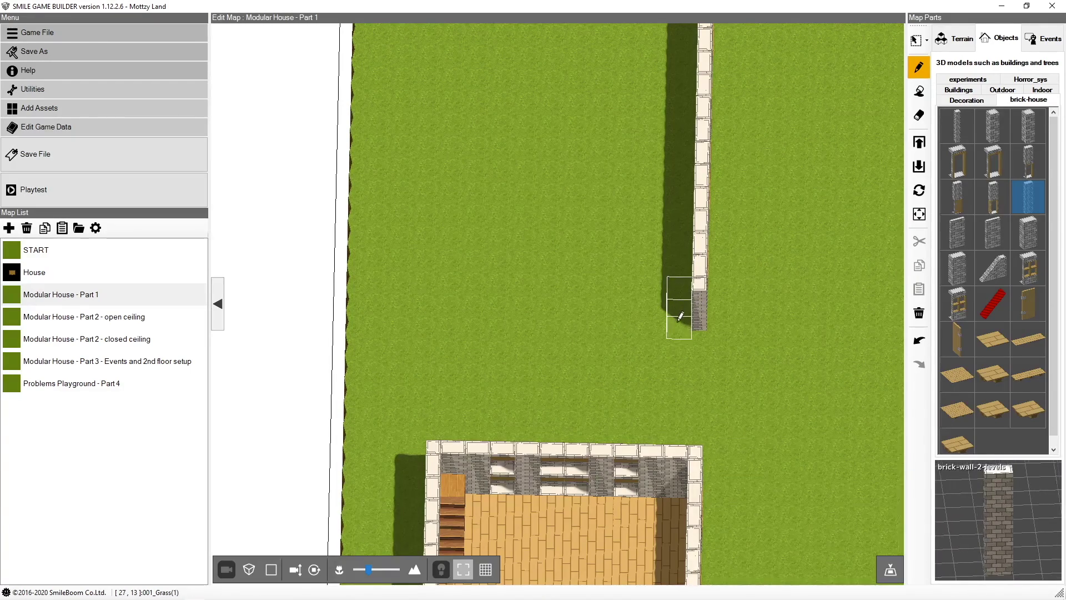
left_click(679, 317)
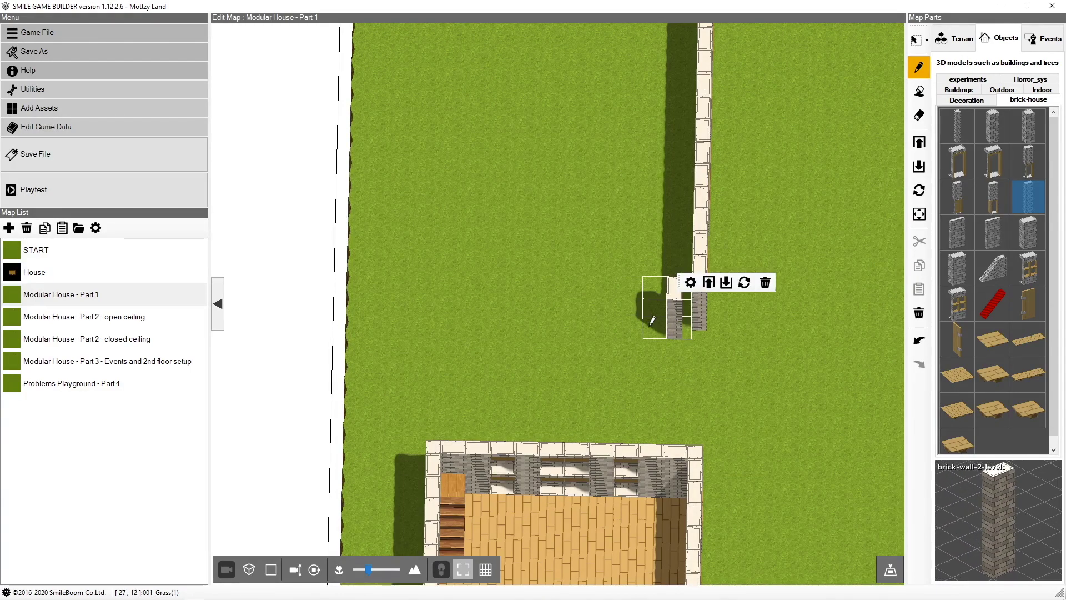
left_click(652, 321)
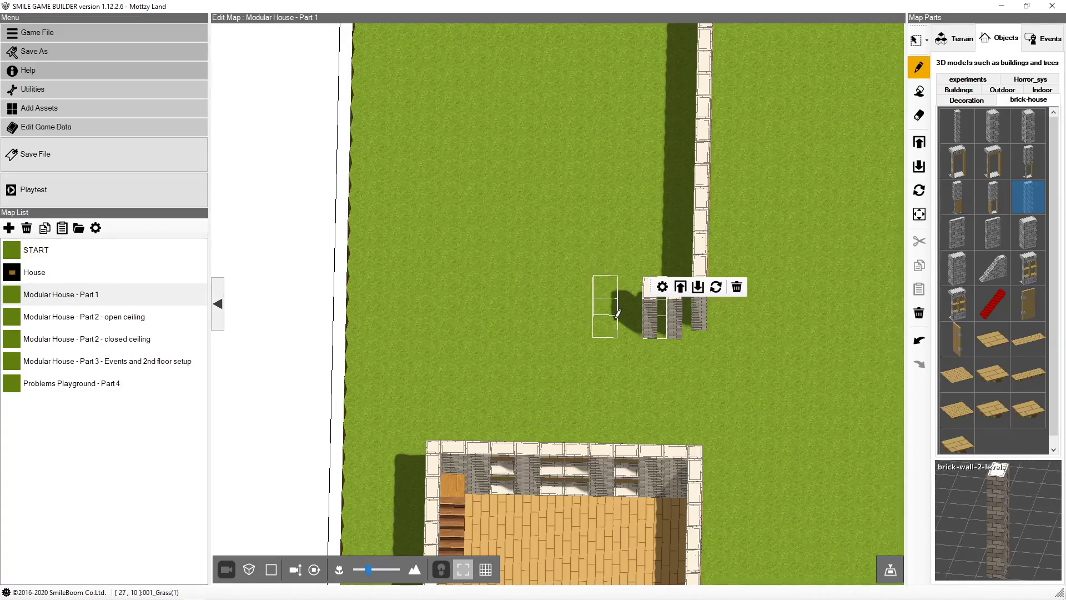
left_click(617, 315)
left_click(535, 316)
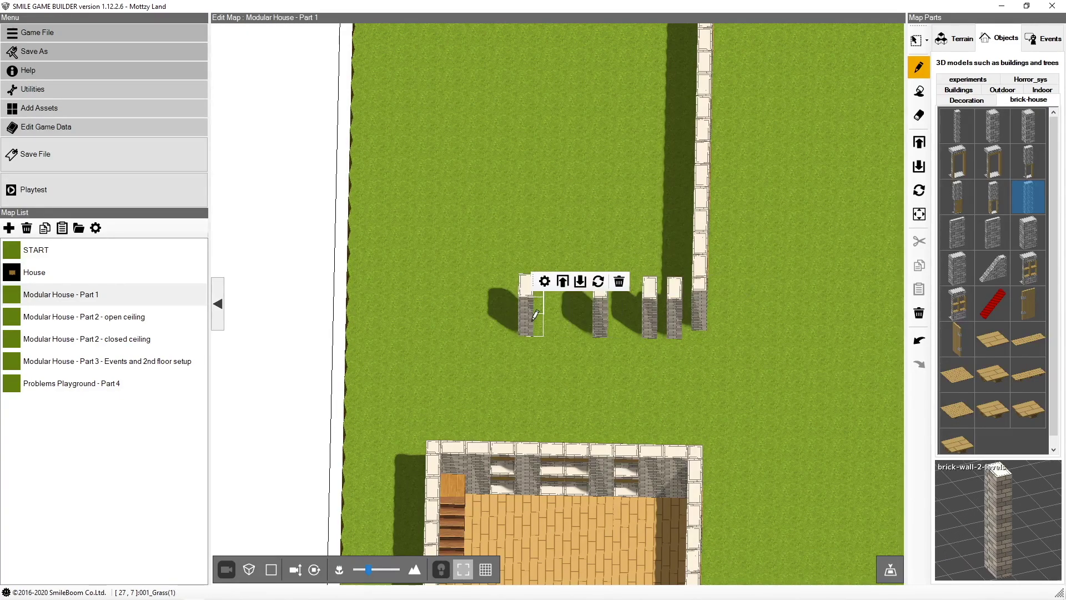
left_click(473, 320)
left_click(450, 317)
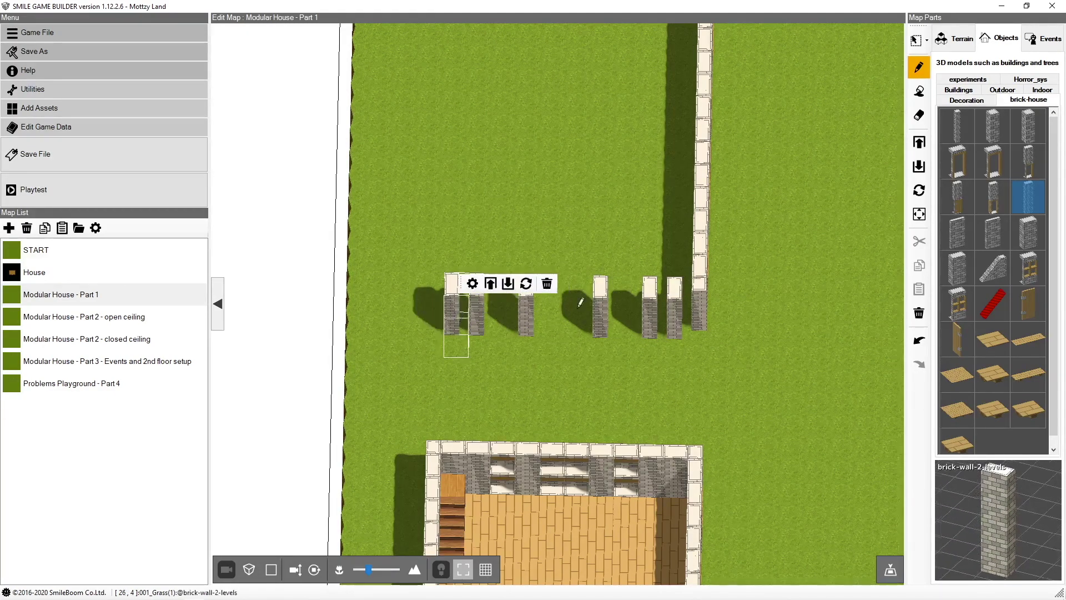
Fill the new row's gaps with brick-window-level-1 and brick-window-level-2 pieces.
left_click(1023, 272)
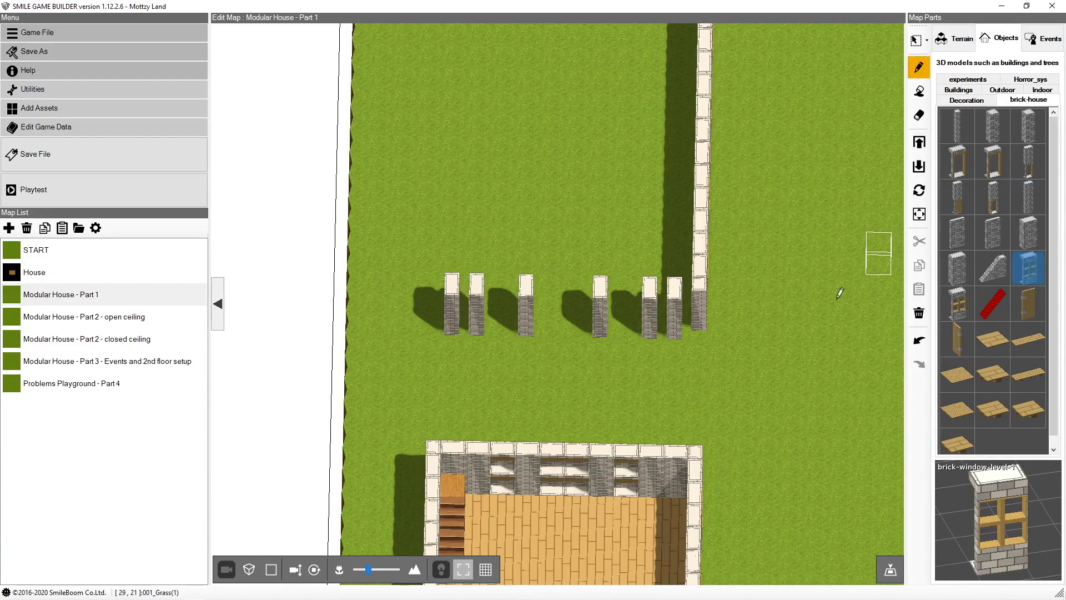
left_click(634, 326)
left_click(576, 327)
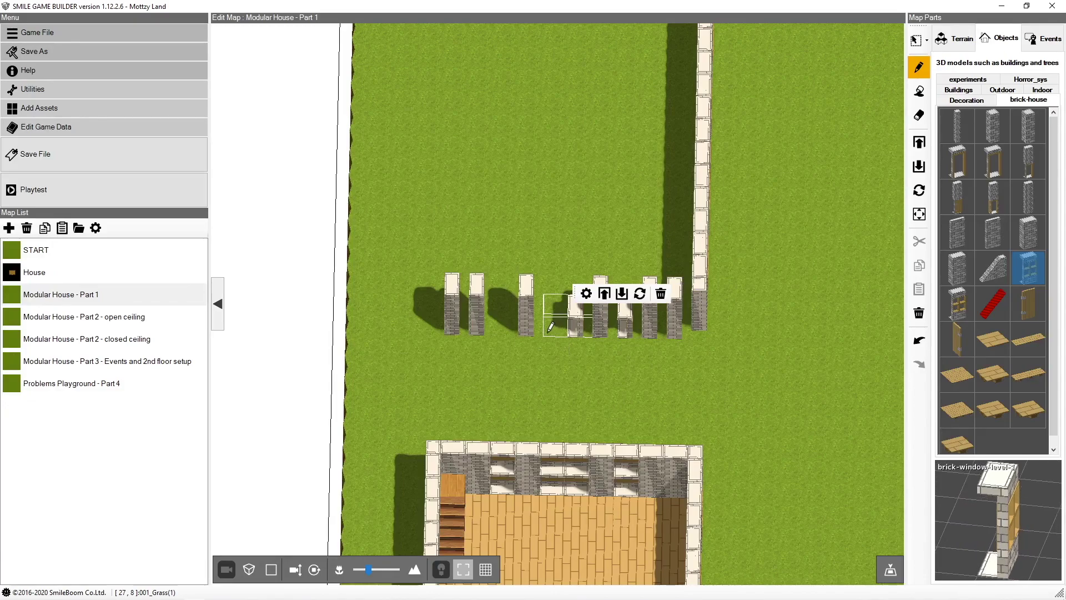
left_click(550, 328)
left_click(501, 325)
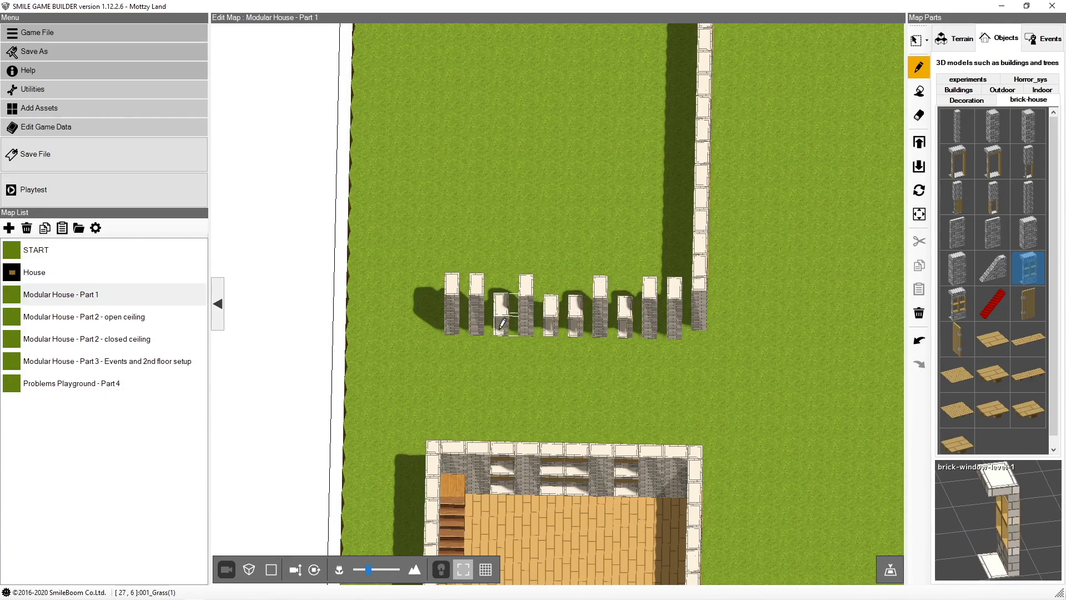
left_click(957, 302)
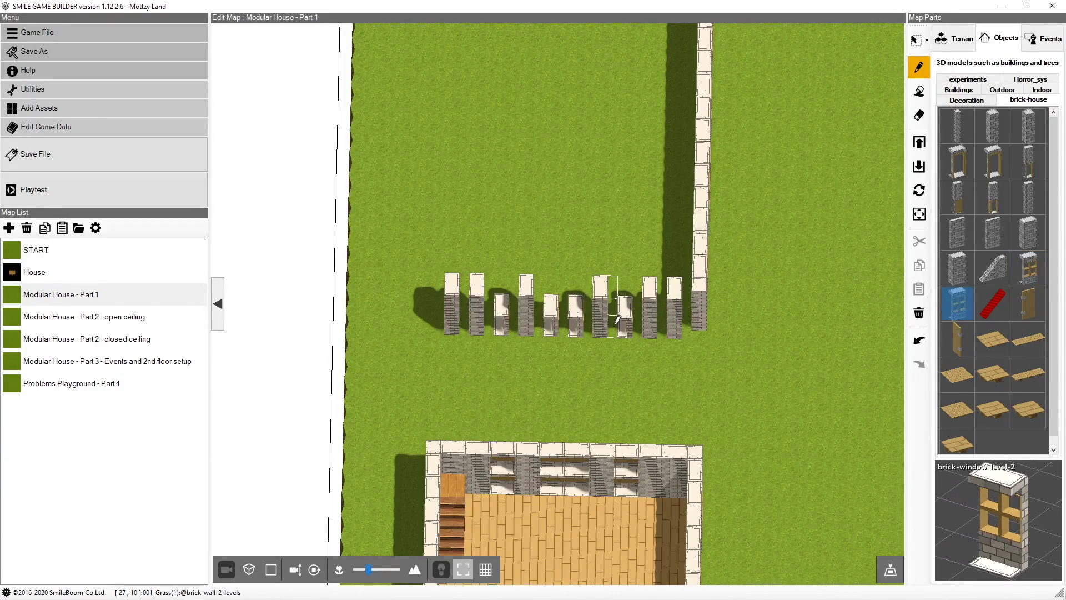
left_click(624, 316)
left_click(576, 314)
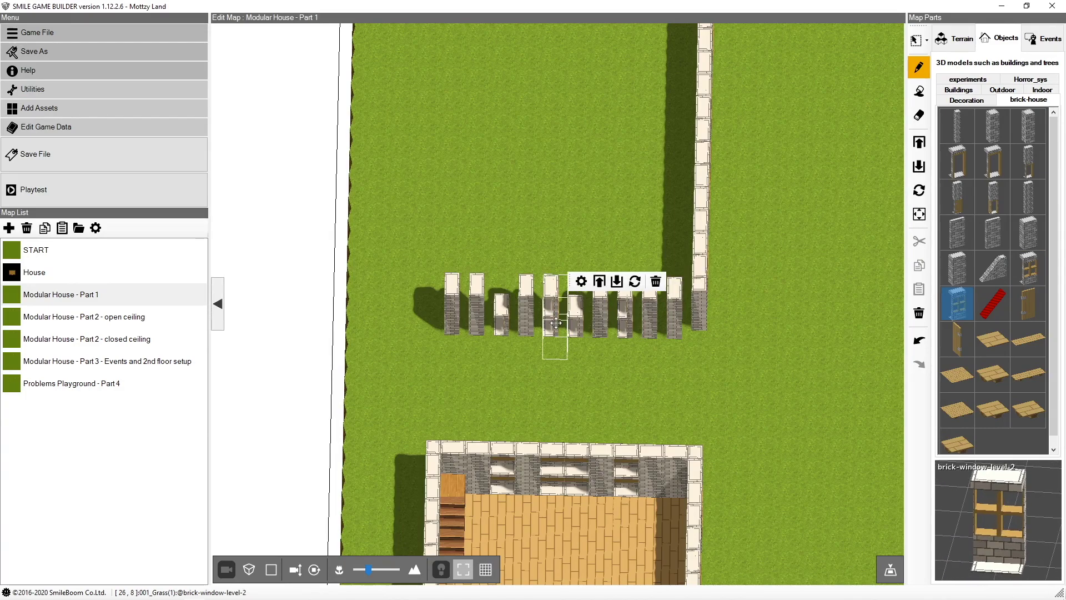
left_click(582, 310)
left_click(504, 306)
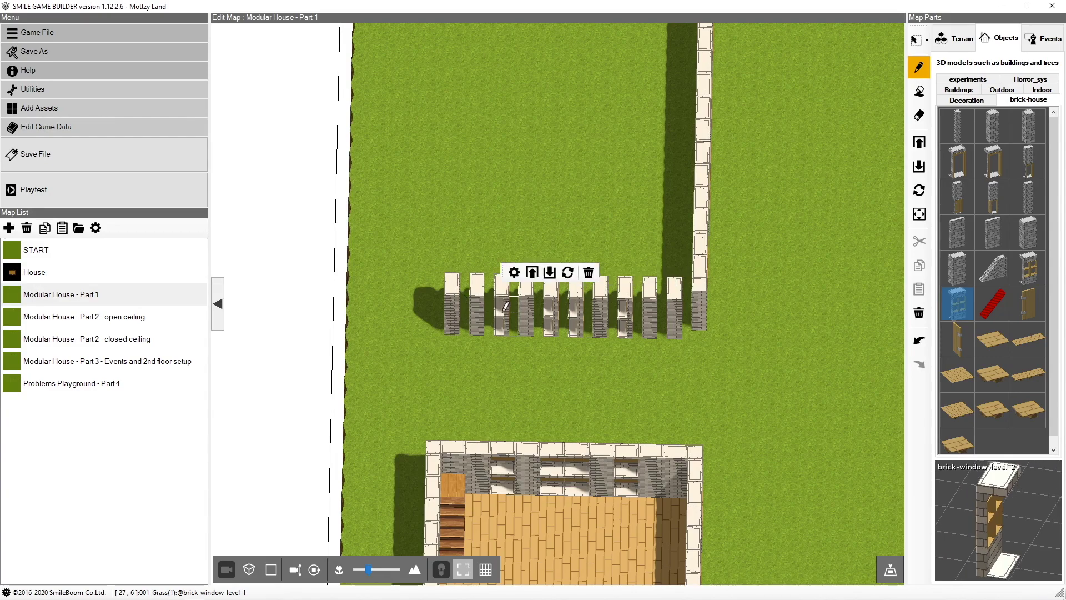
Select the whole new window-wall row and rotate it 90° into a side wall.
left_click(917, 40)
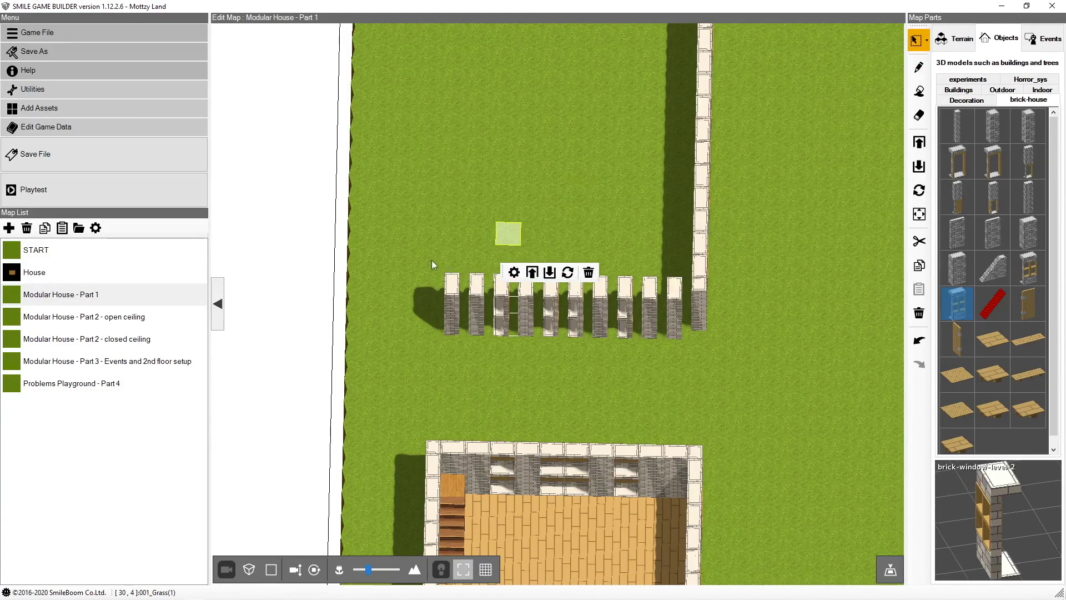
left_click_drag(397, 224, 675, 369)
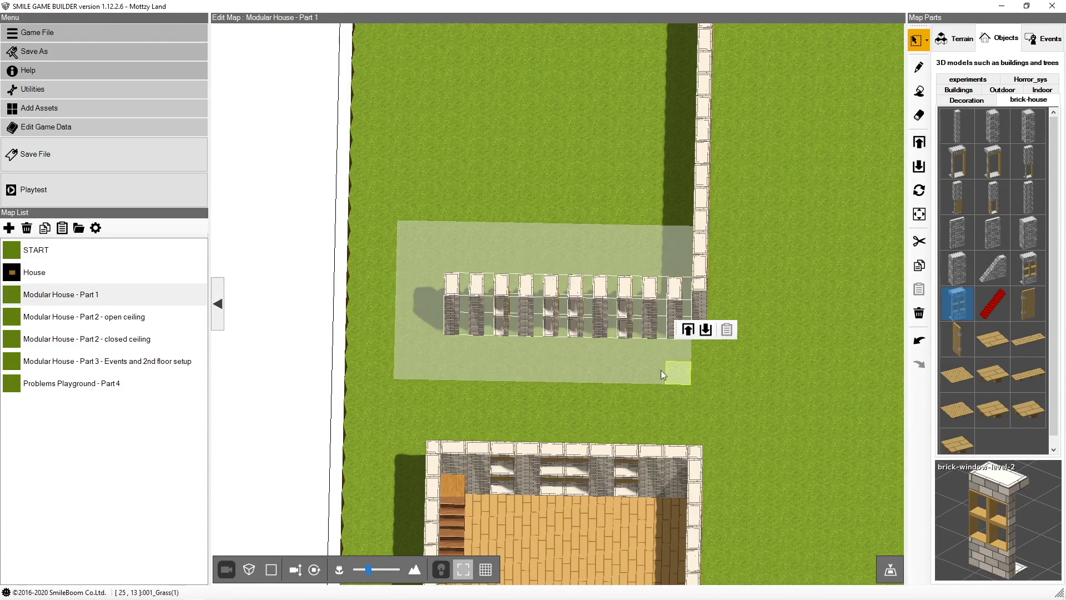
left_click(920, 192)
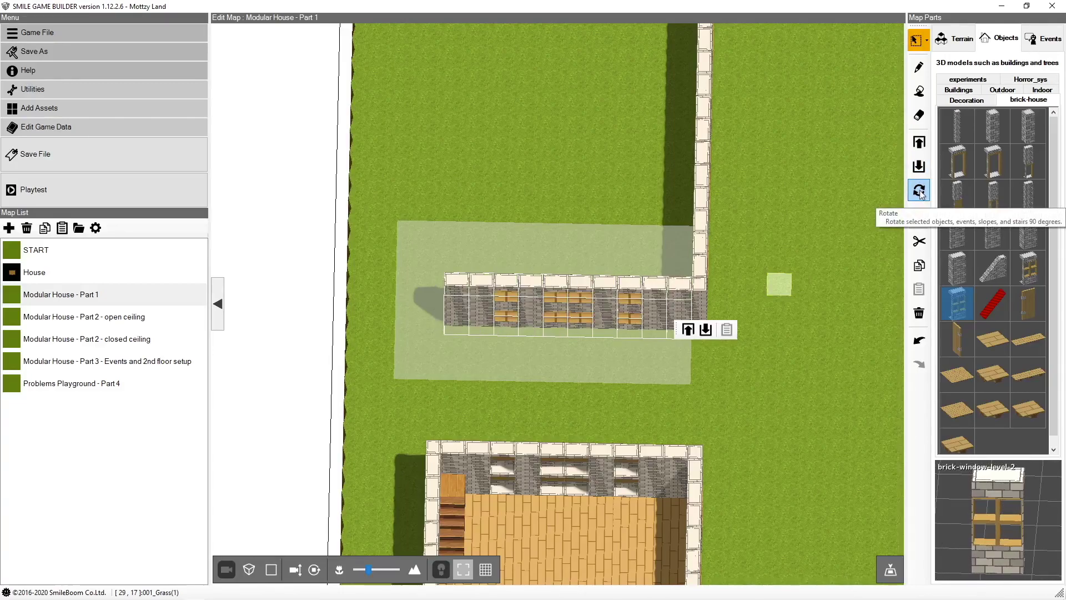
right_click_drag(785, 200, 694, 257)
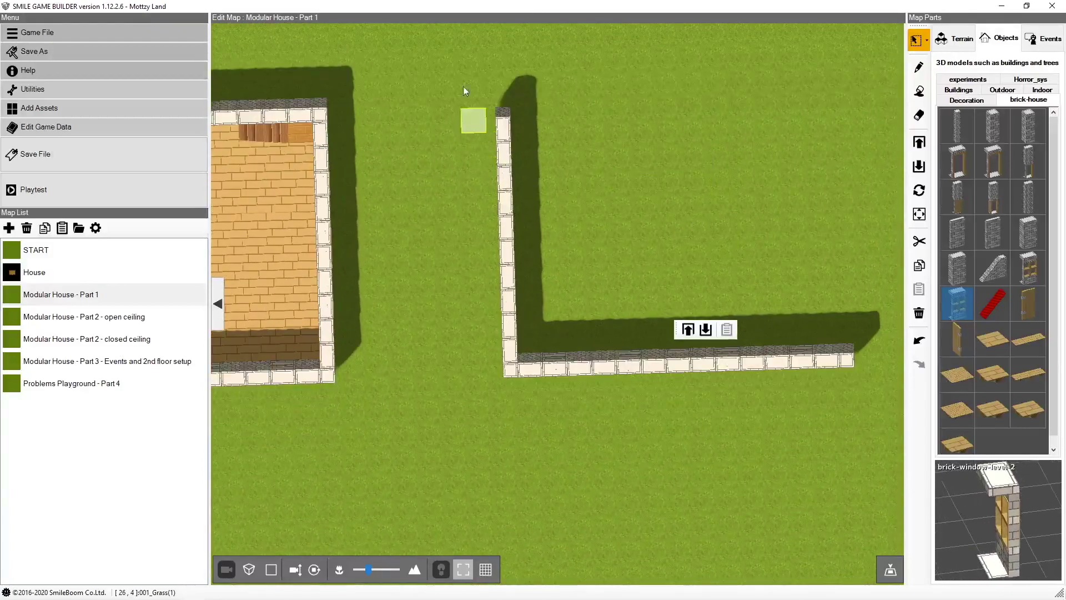
left_click_drag(466, 90, 542, 339)
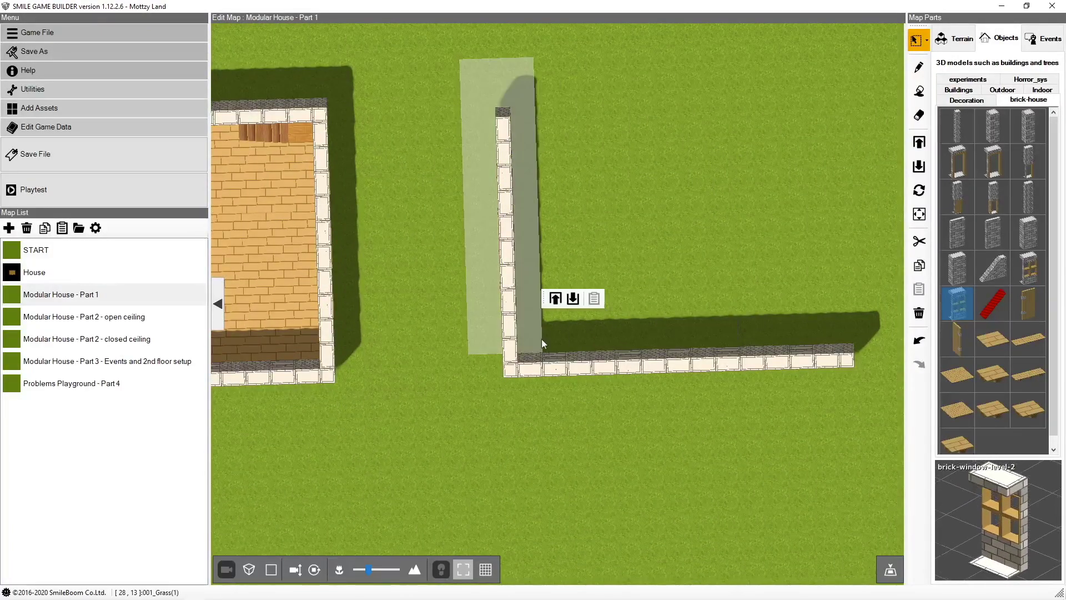
Copy the vertical wall to the right side and rotate it 90° to face the first.
left_click(502, 245)
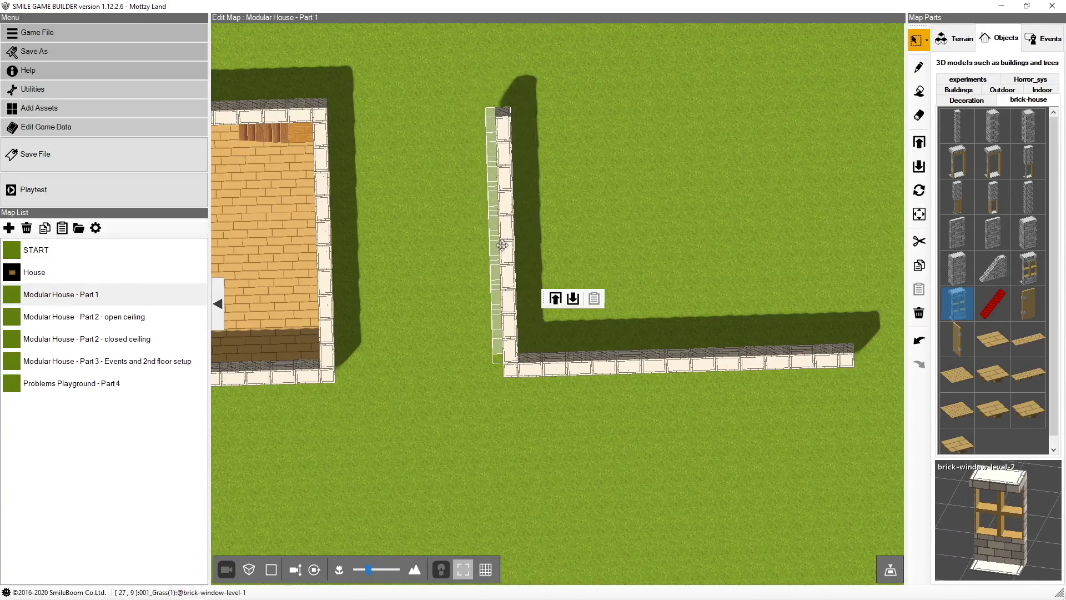
left_click_drag(510, 240, 855, 233)
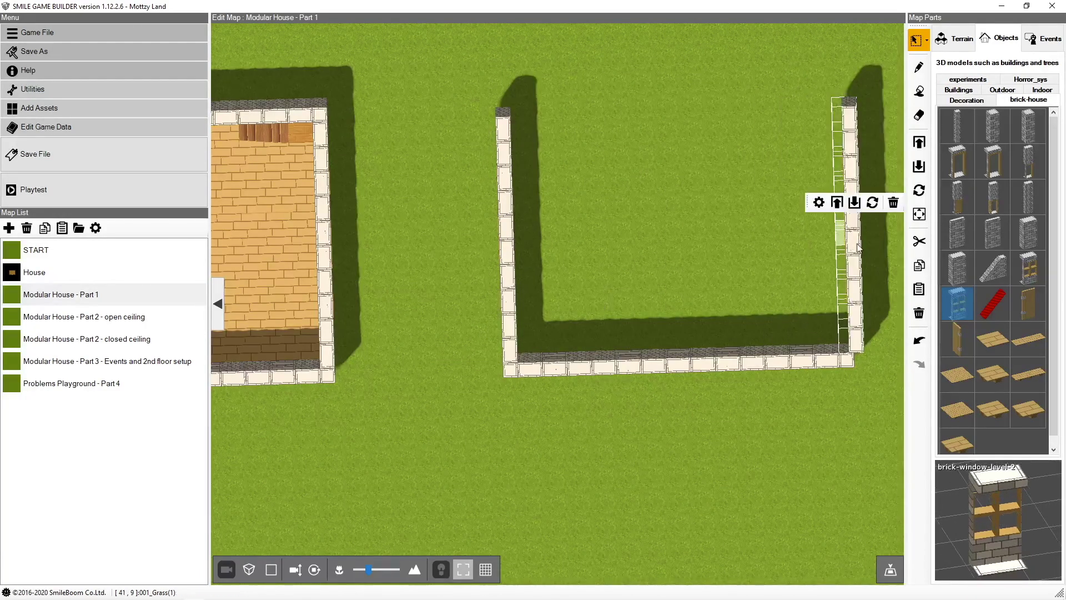
left_click(920, 190)
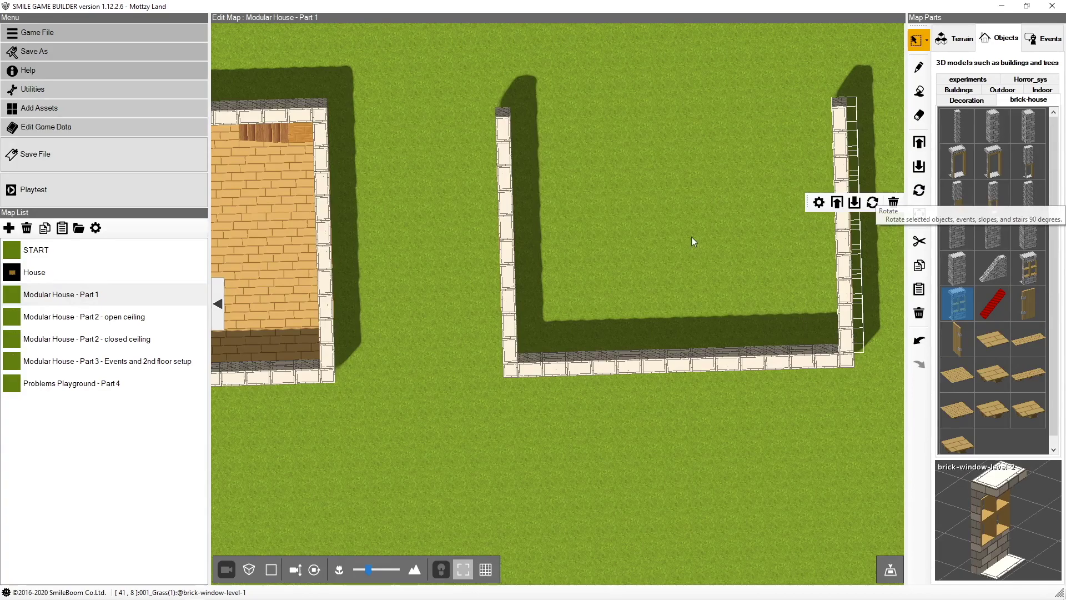
right_click_drag(613, 261, 691, 384)
middle_click_drag(691, 384, 682, 333)
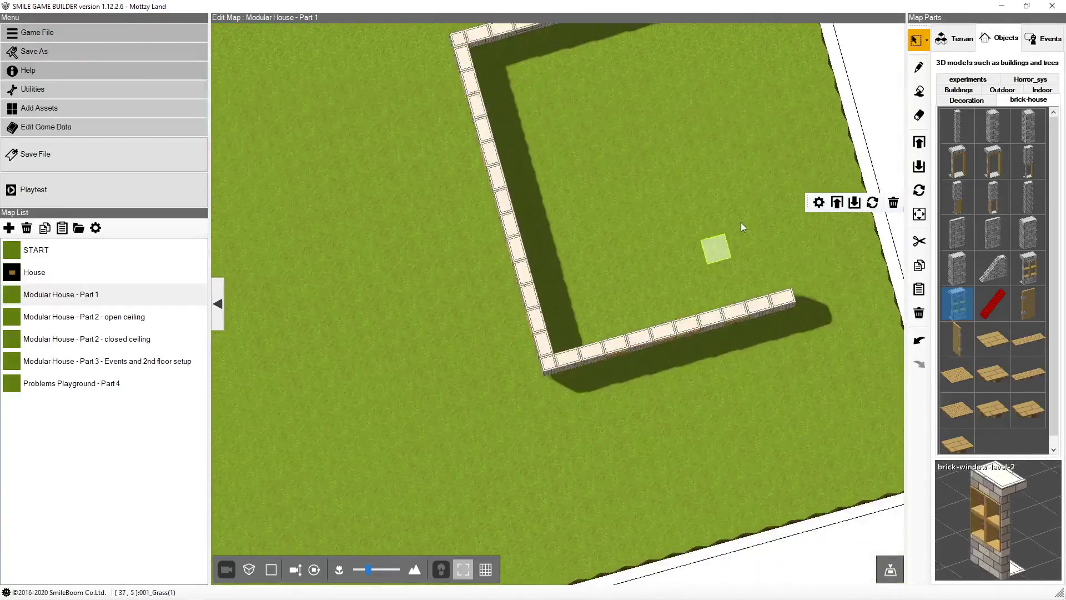
middle_click_drag(741, 222, 695, 245)
right_click_drag(571, 220, 478, 206)
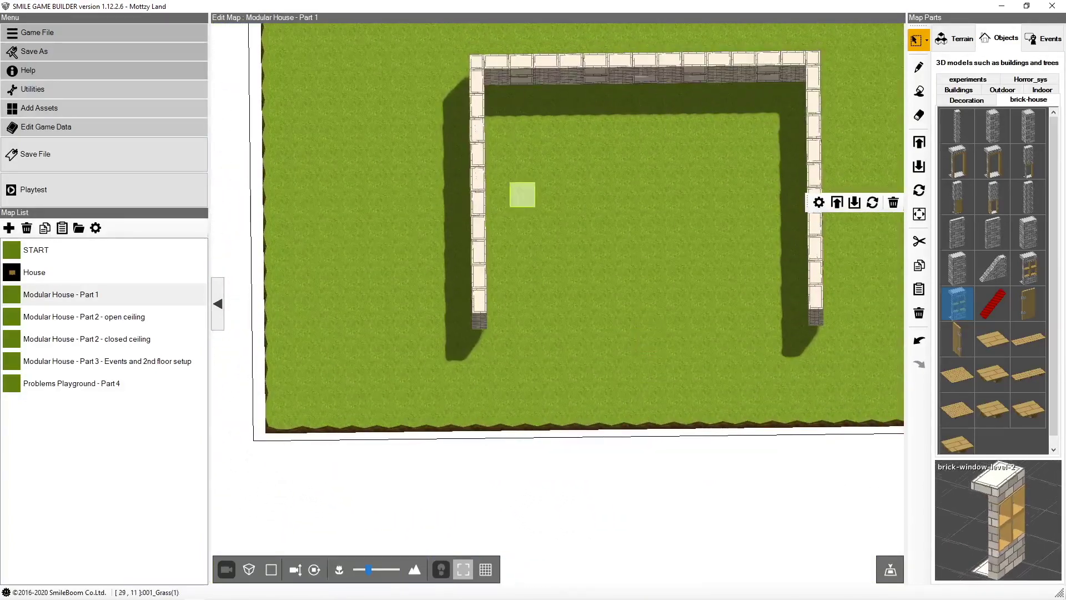
left_click(1021, 199)
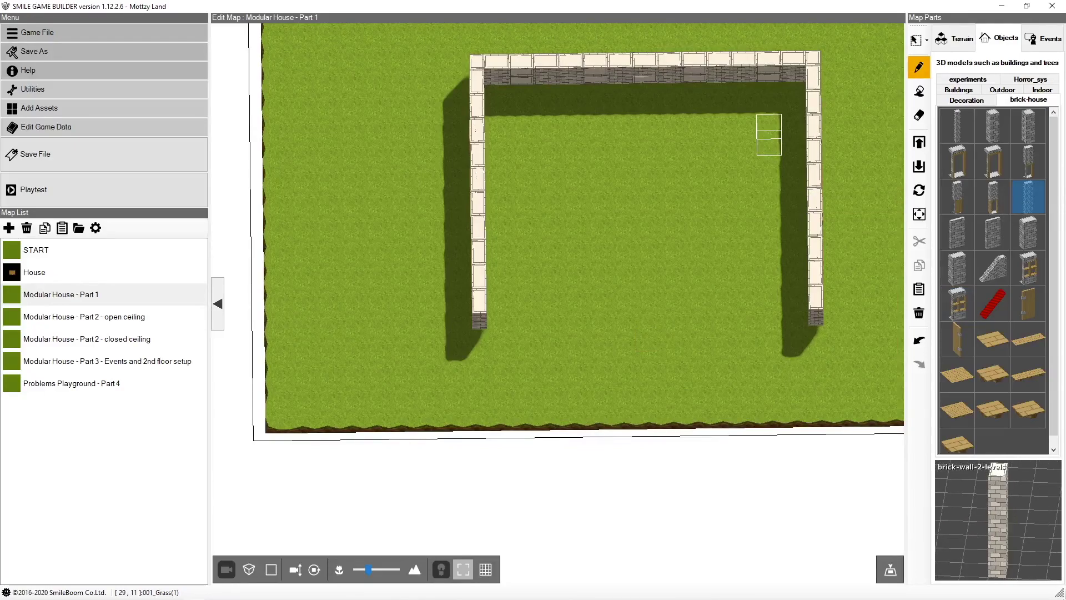
Lay two-level brick wall pieces leftward along the bottom, undoing one stray piece.
left_click(800, 334)
left_click(778, 333)
left_click(747, 333)
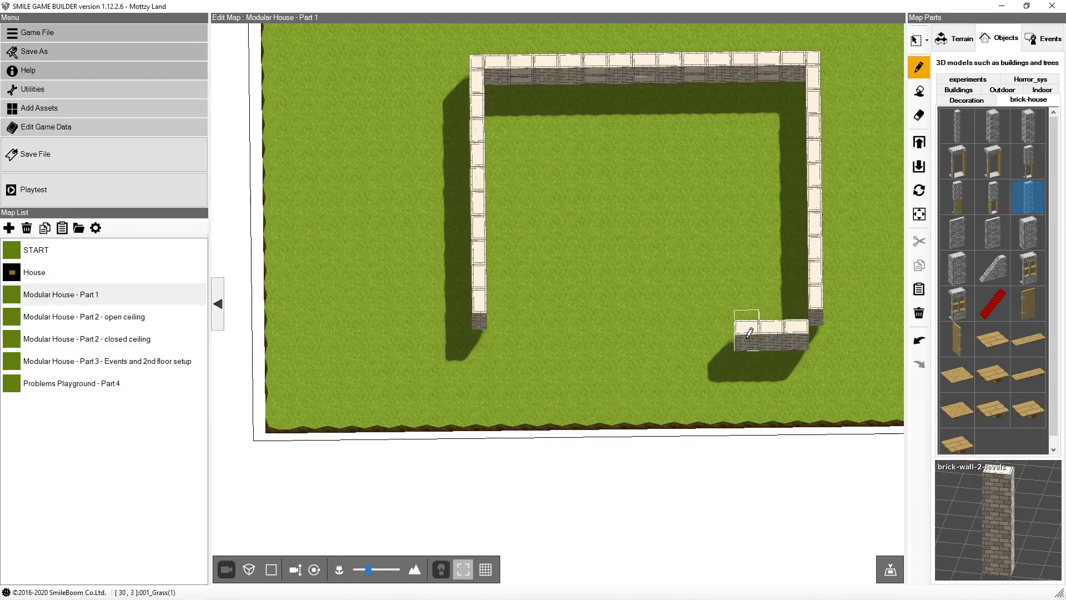
left_click(722, 332)
left_click(699, 333)
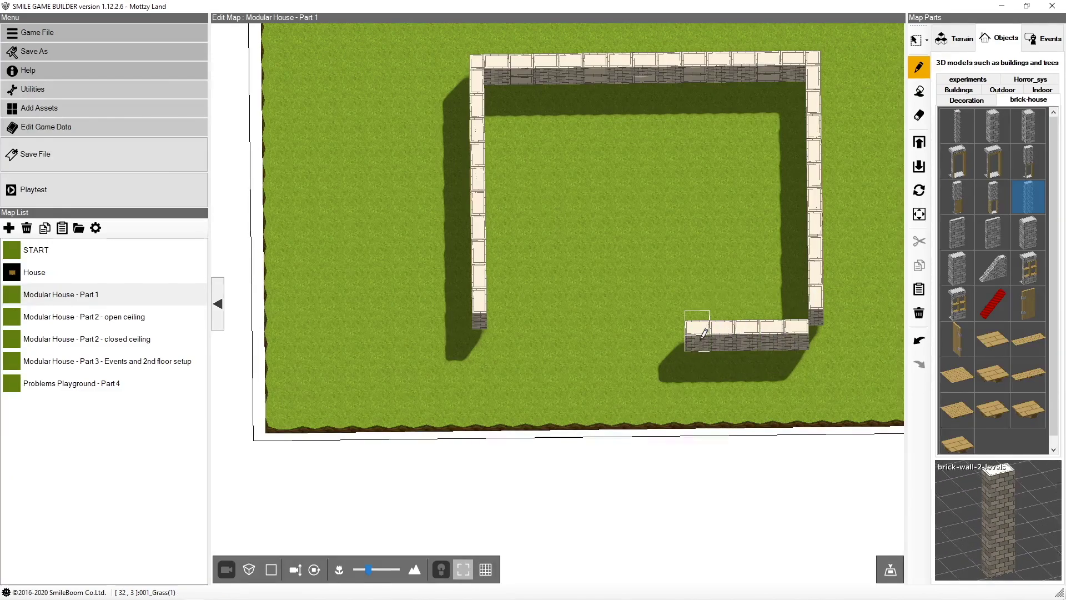
left_click(678, 334)
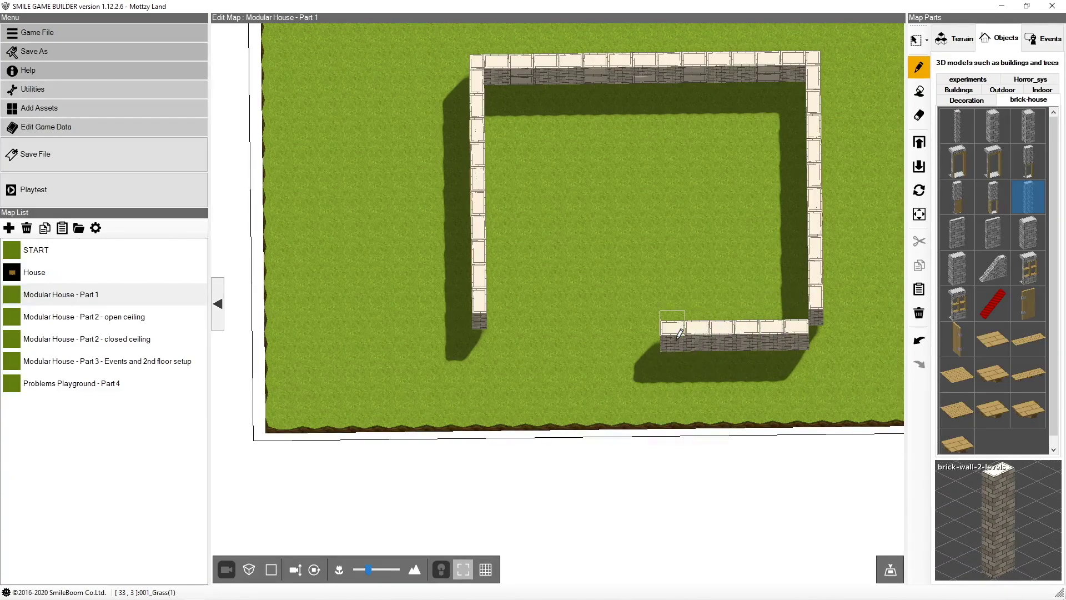
left_click(649, 336)
left_click(625, 336)
left_click(623, 360)
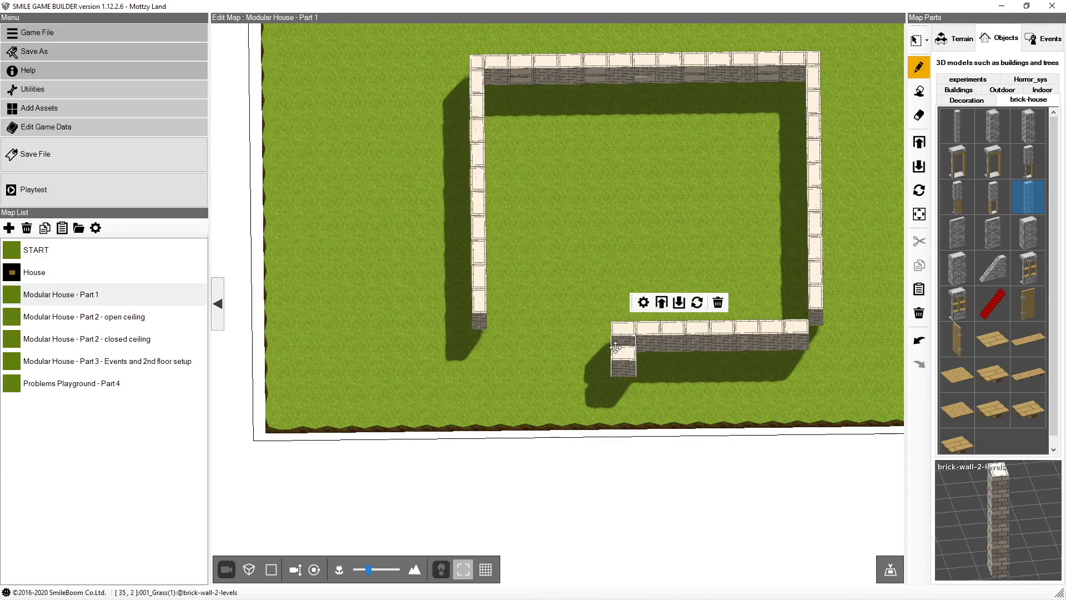
key("ctrl+z")
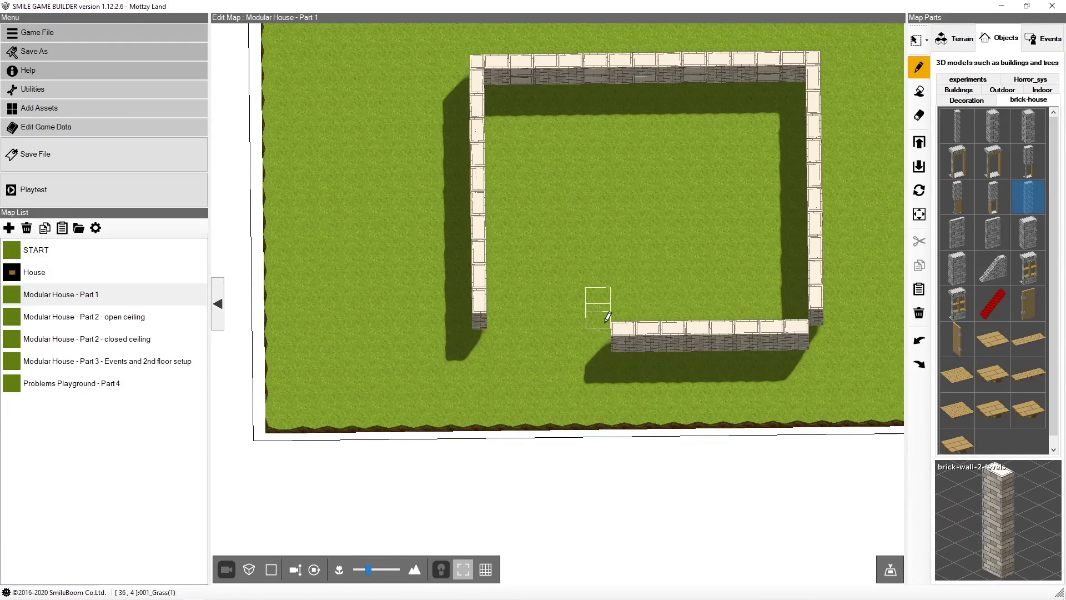
Extend the bottom wall left until it meets the left side wall.
left_click(606, 331)
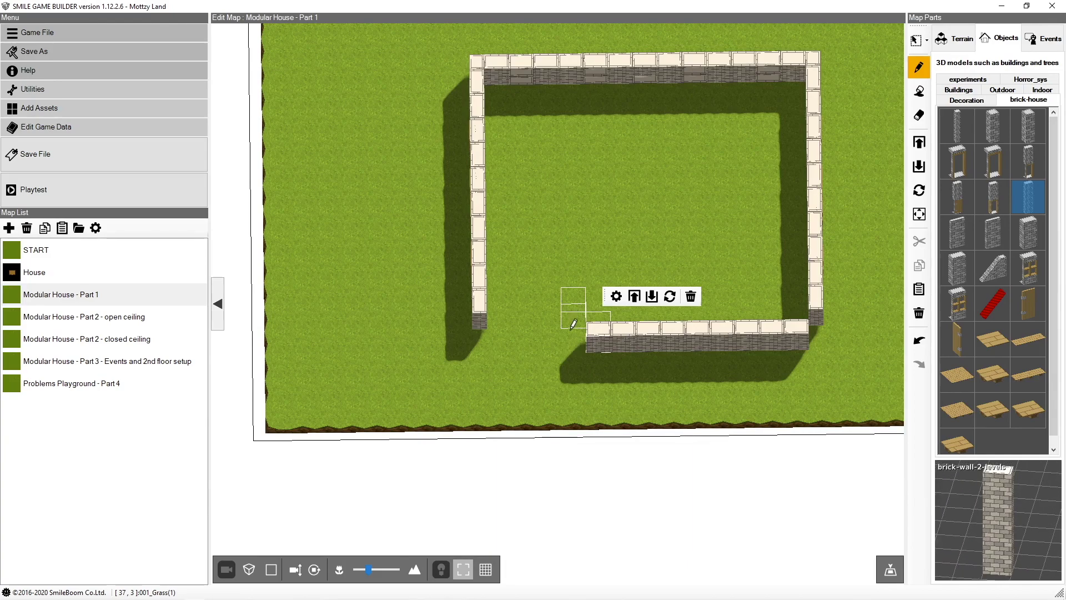
left_click(573, 329)
left_click(551, 329)
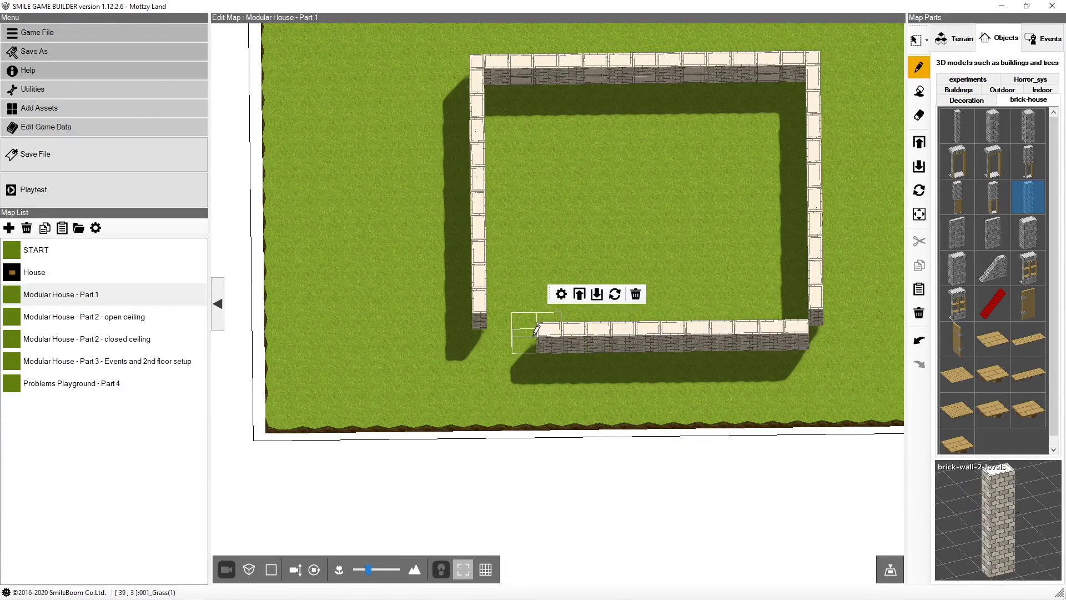
left_click(529, 330)
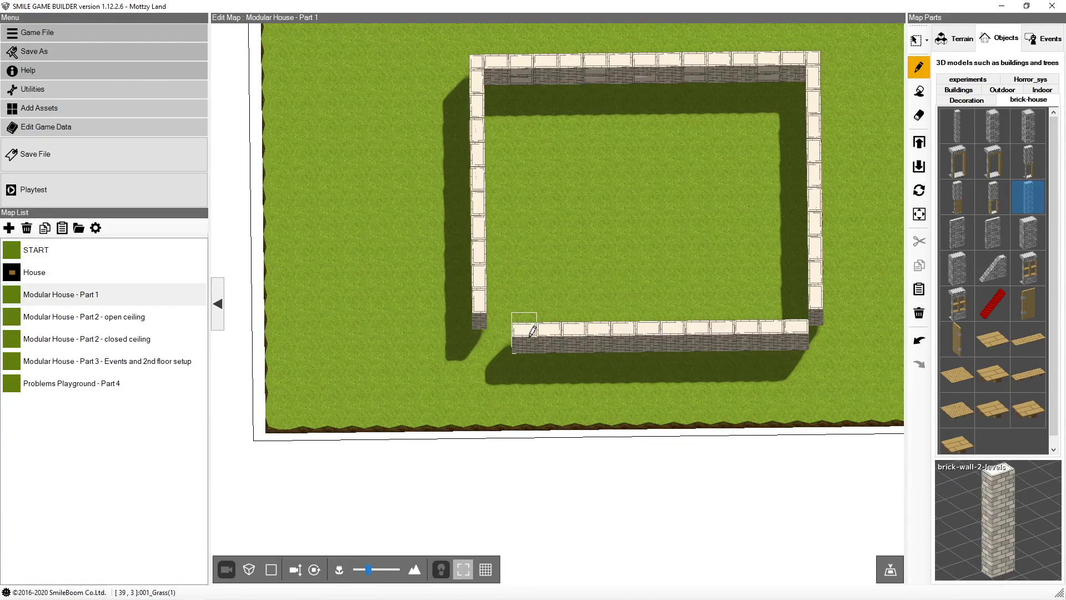
left_click(497, 332)
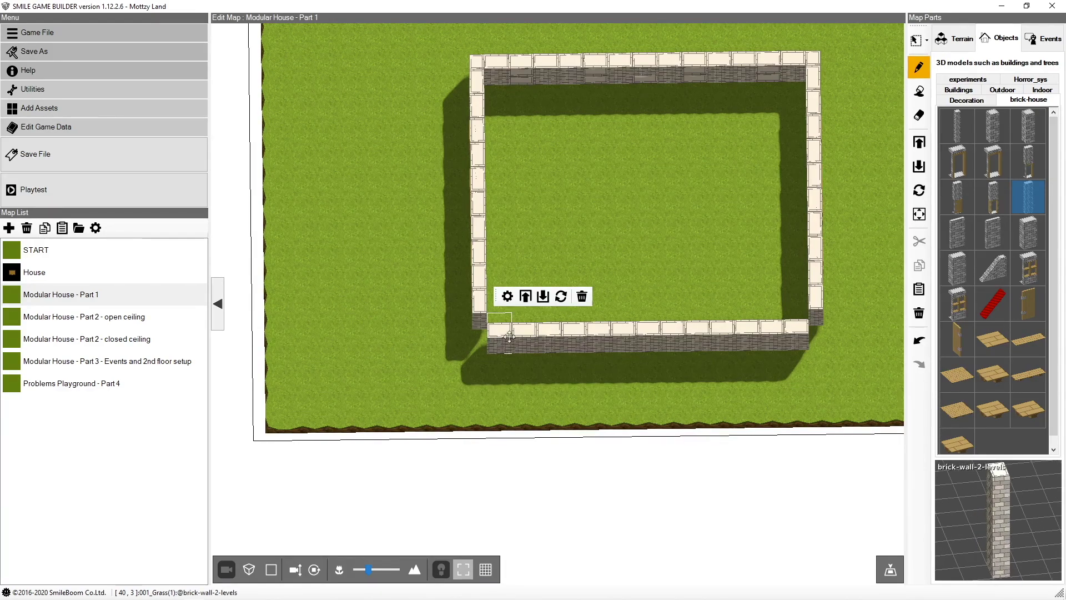
Place and rotate brick-corner-2-levels at both bottom corners, then select the bottom wall area.
left_click(953, 127)
left_click(831, 332)
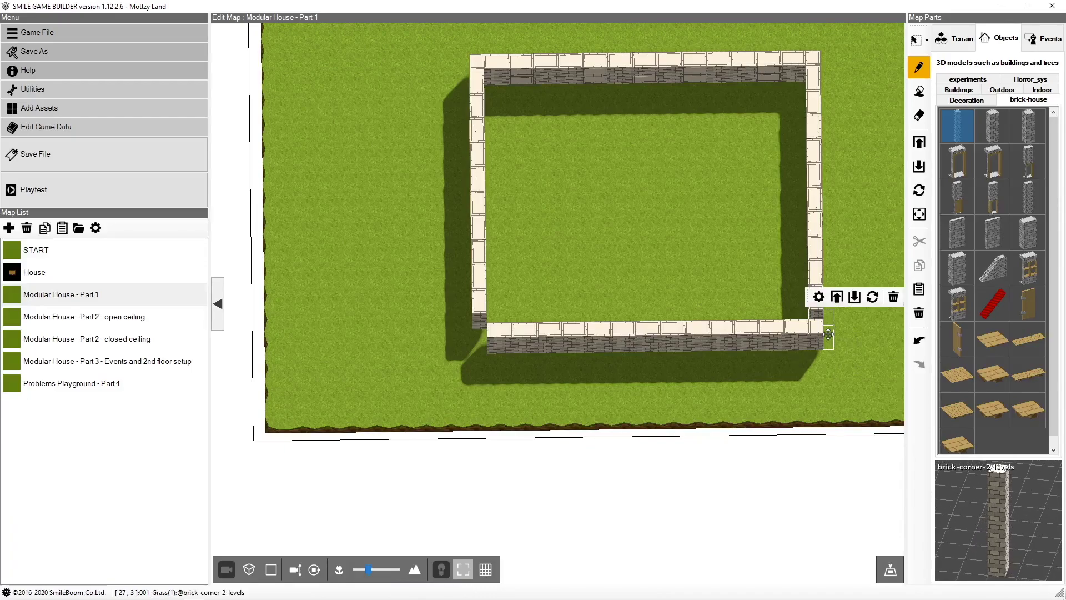
left_click(872, 297)
left_click(873, 297)
left_click(872, 297)
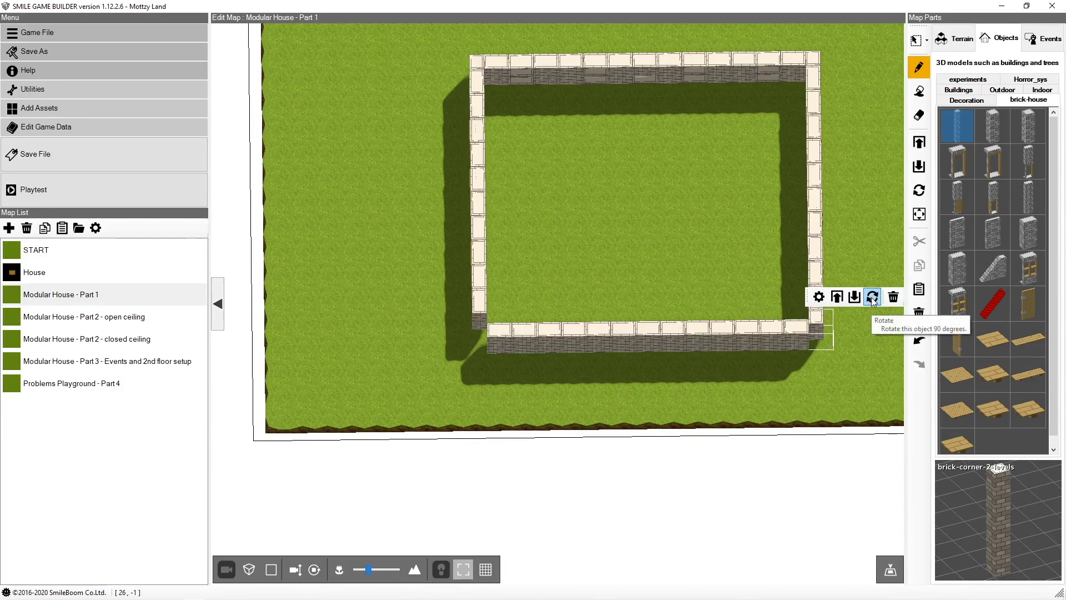
left_click(476, 333)
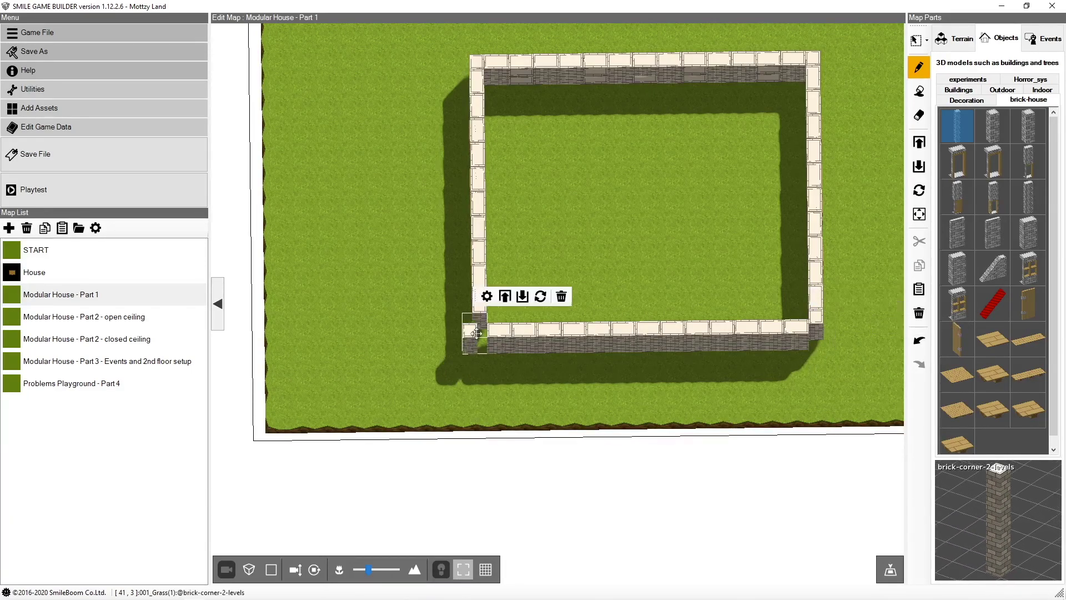
left_click(540, 296)
left_click(540, 297)
left_click(915, 42)
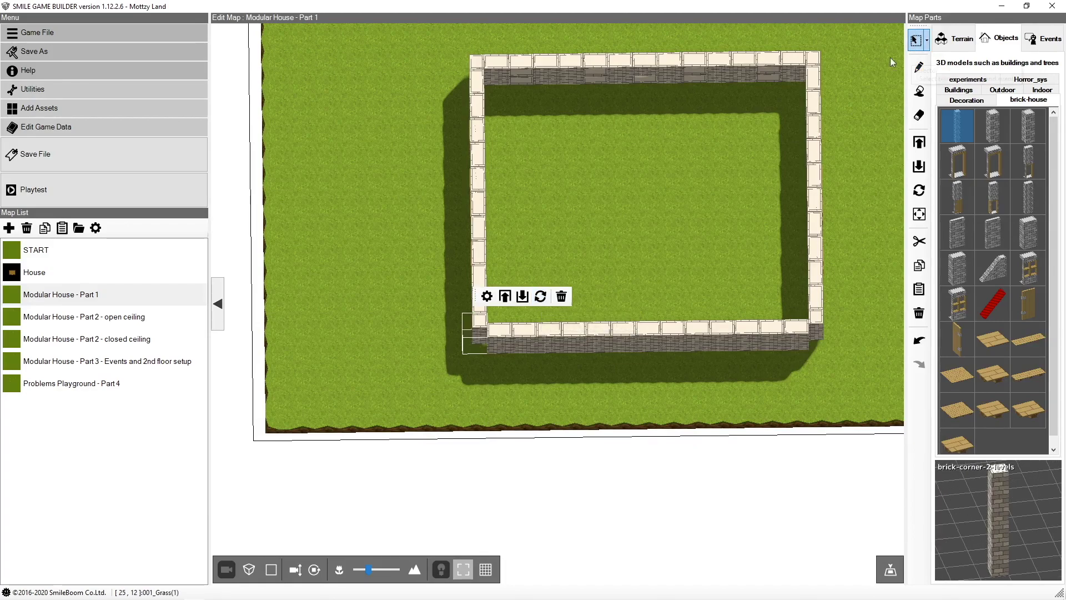
left_click_drag(500, 185, 798, 367)
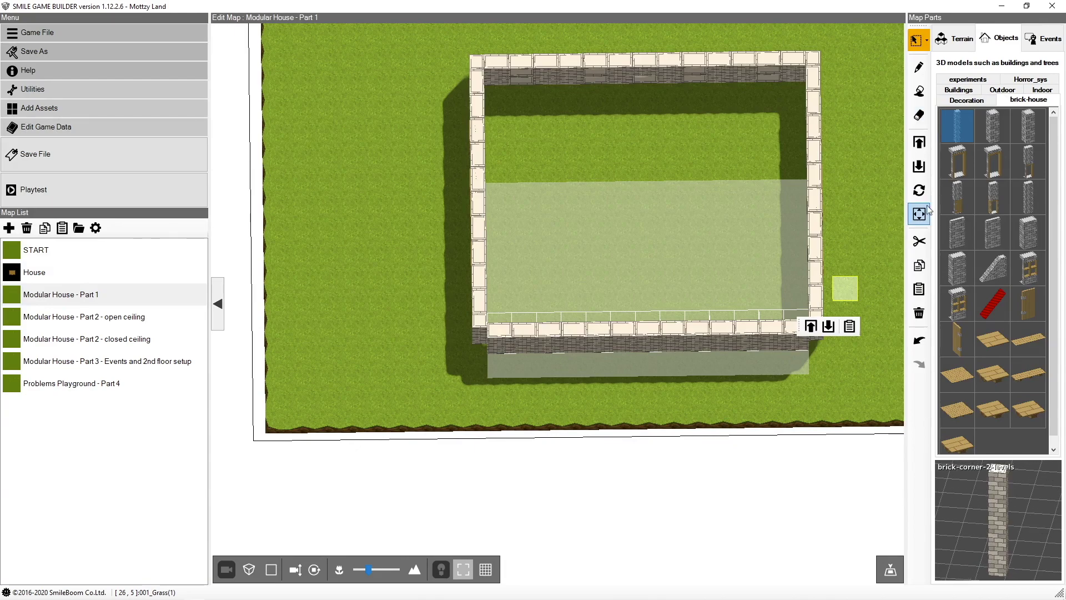
Rotate the selected bottom wall twice so the windowed, doored front faces out.
left_click(919, 190)
left_click(919, 191)
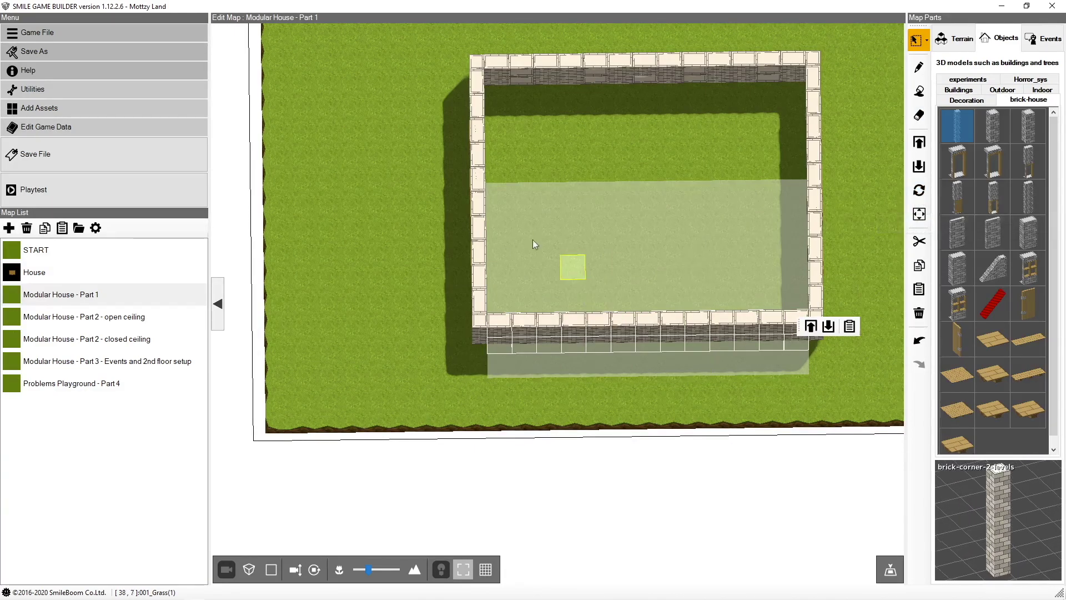
right_click_drag(412, 248, 590, 177)
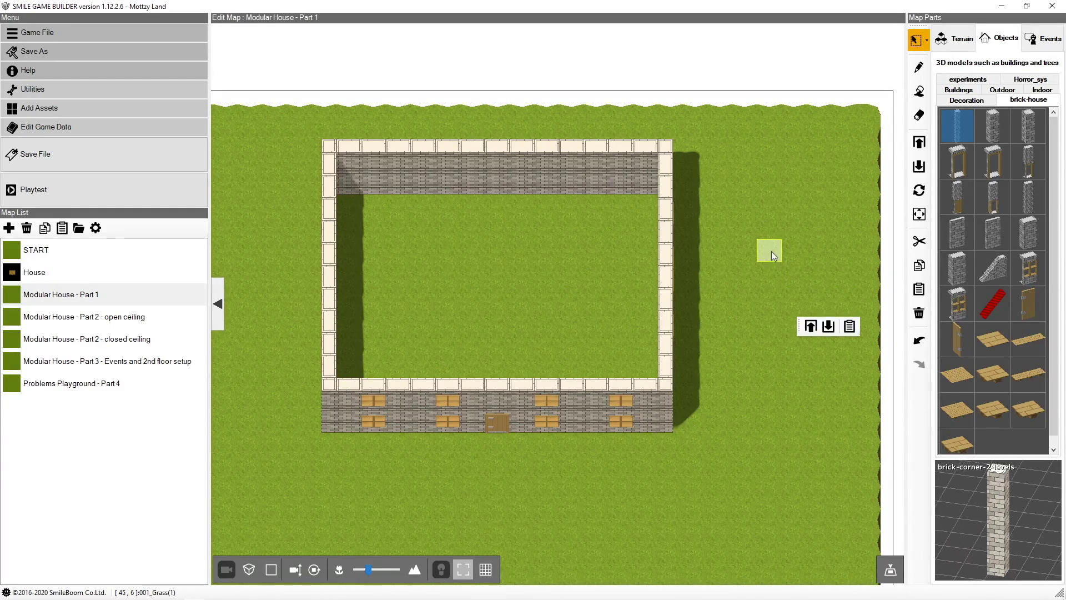
Place two Wood_Stairs pieces inside by the top wall and rotate them to fit.
left_click(951, 41)
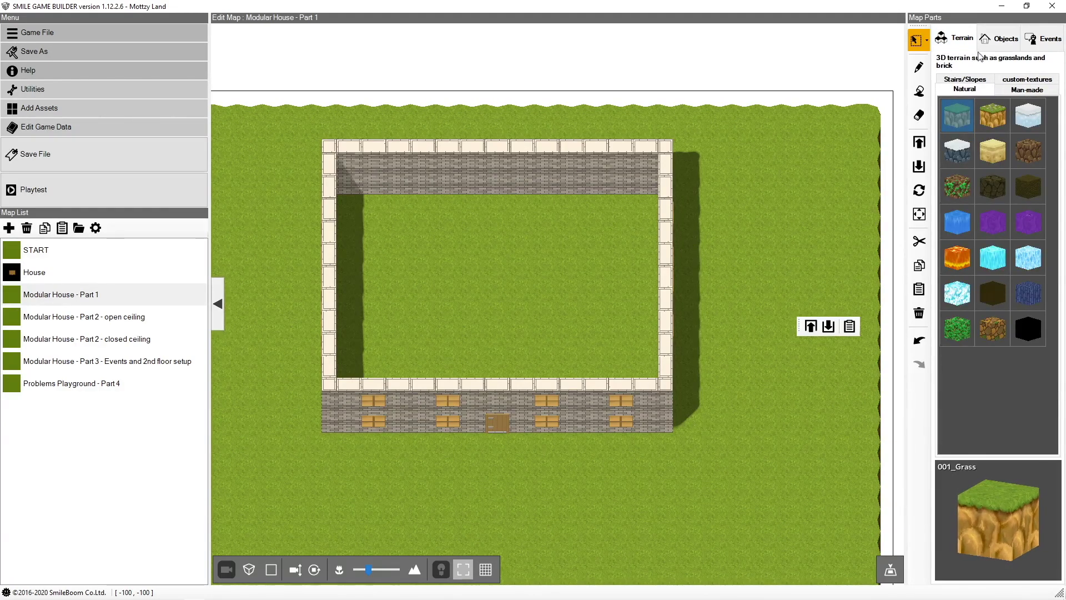
left_click(977, 80)
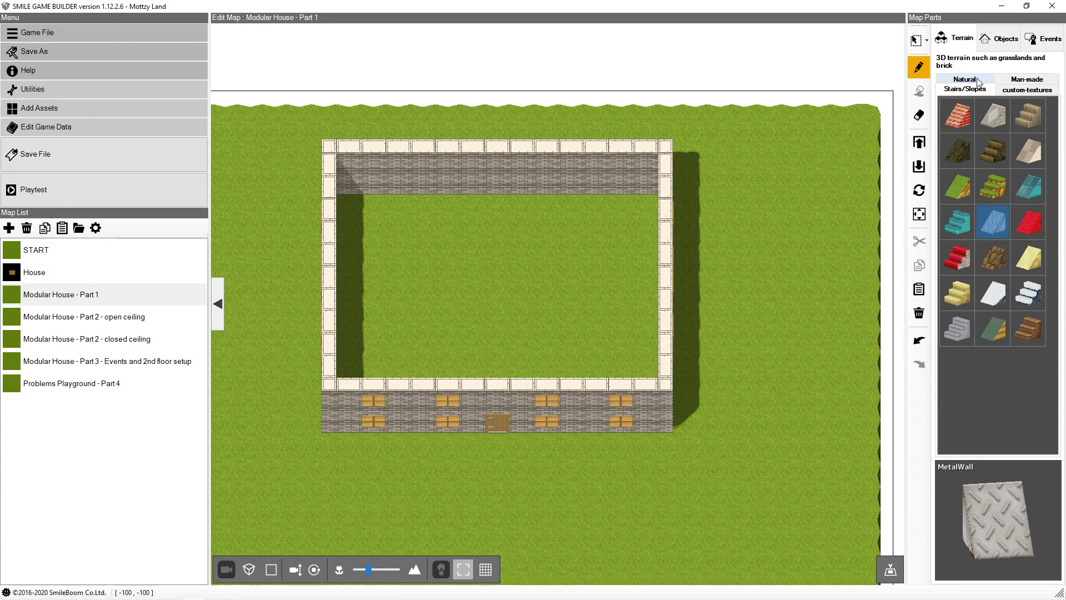
left_click(1026, 329)
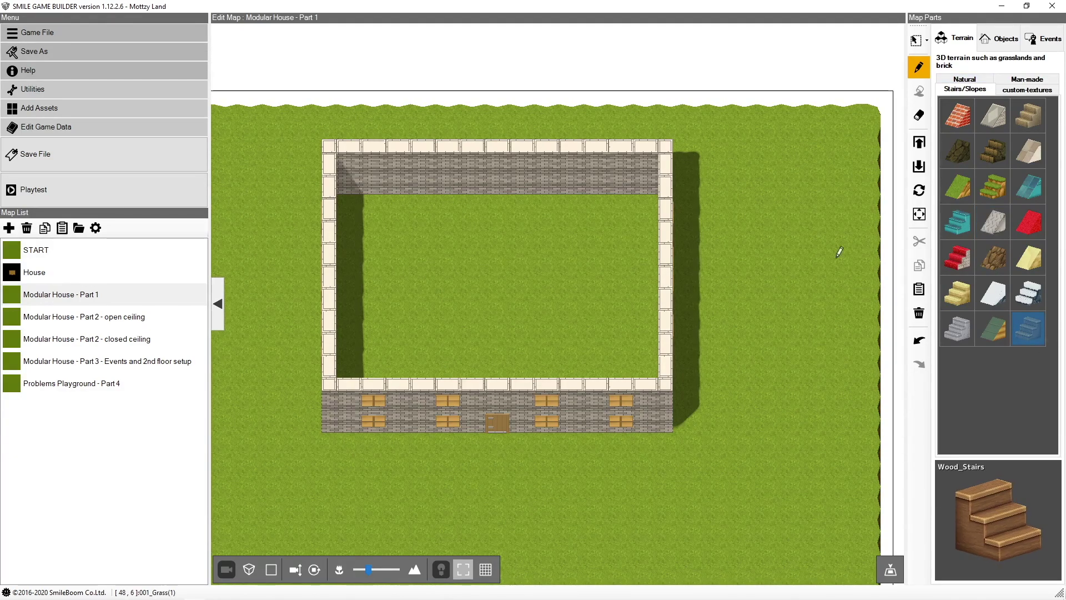
left_click(626, 188)
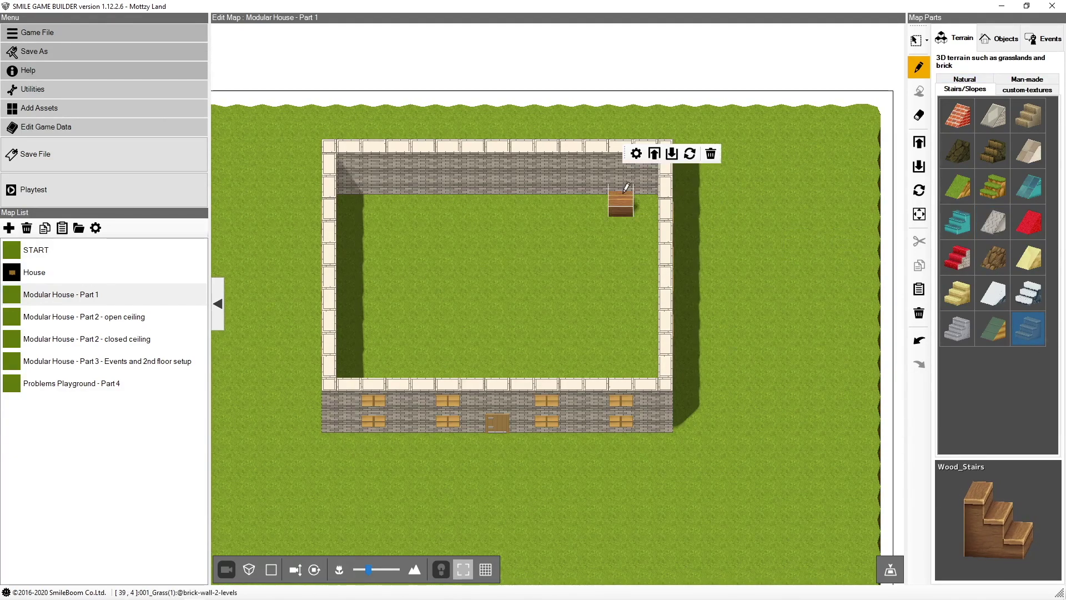
left_click(691, 155)
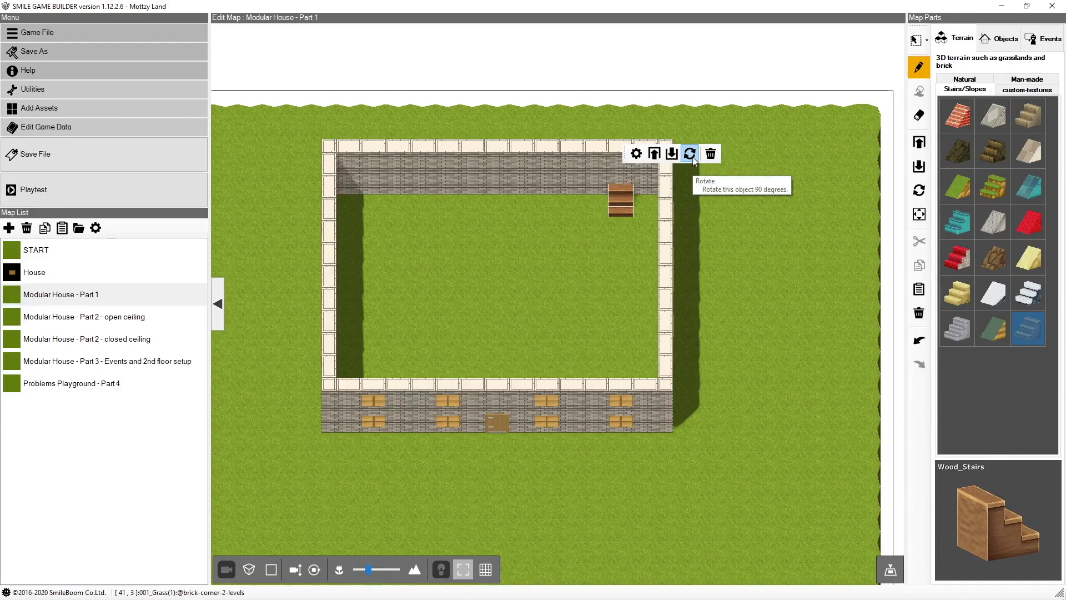
left_click(690, 154)
left_click(598, 196)
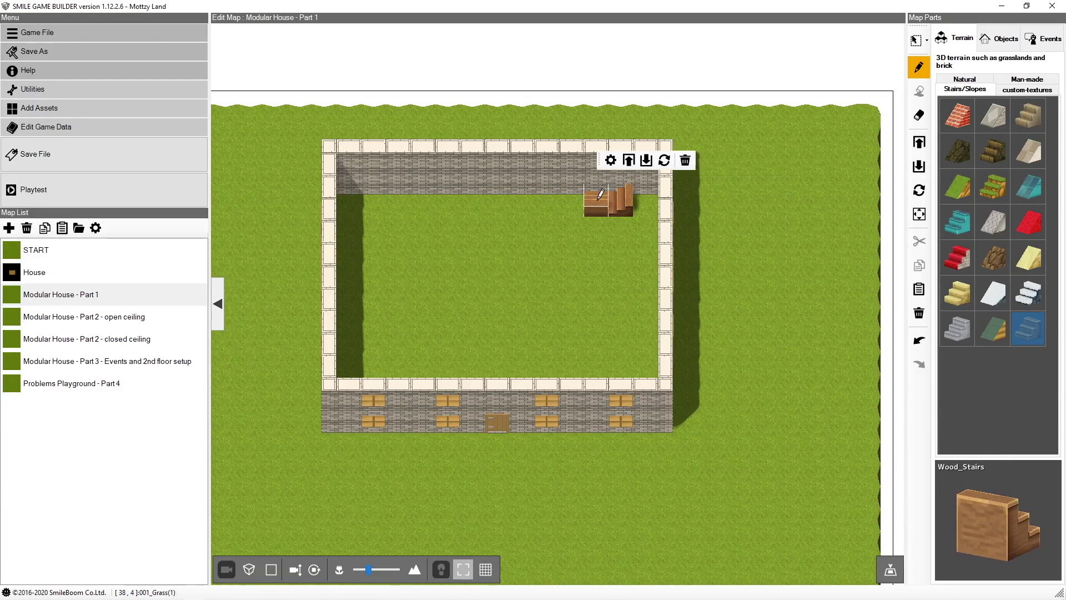
left_click(669, 162)
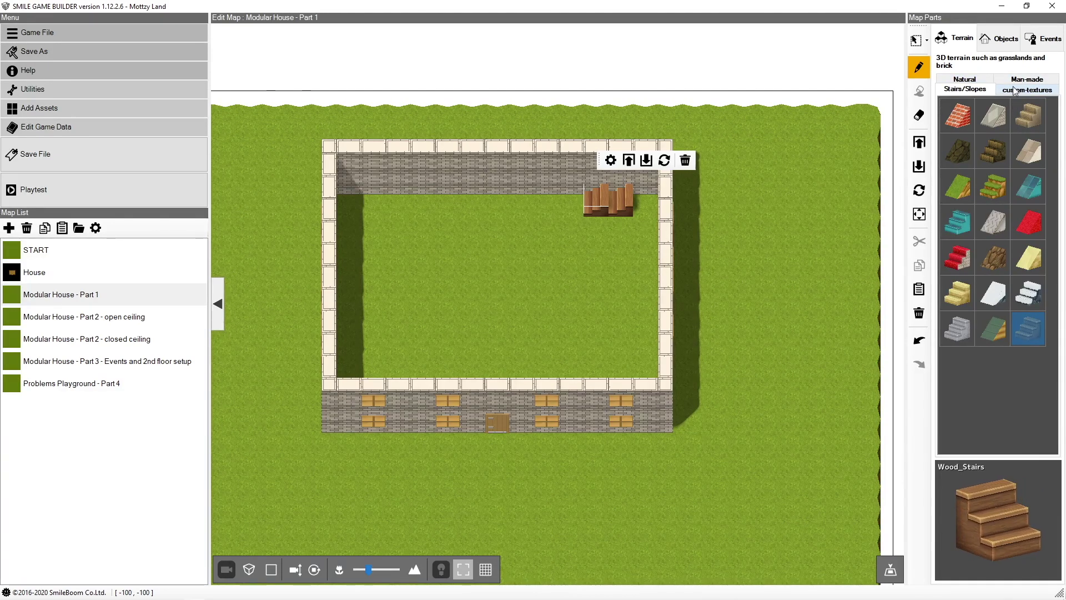
Place a 005_House man-made wood block right of the stairs, raised one level.
left_click(965, 81)
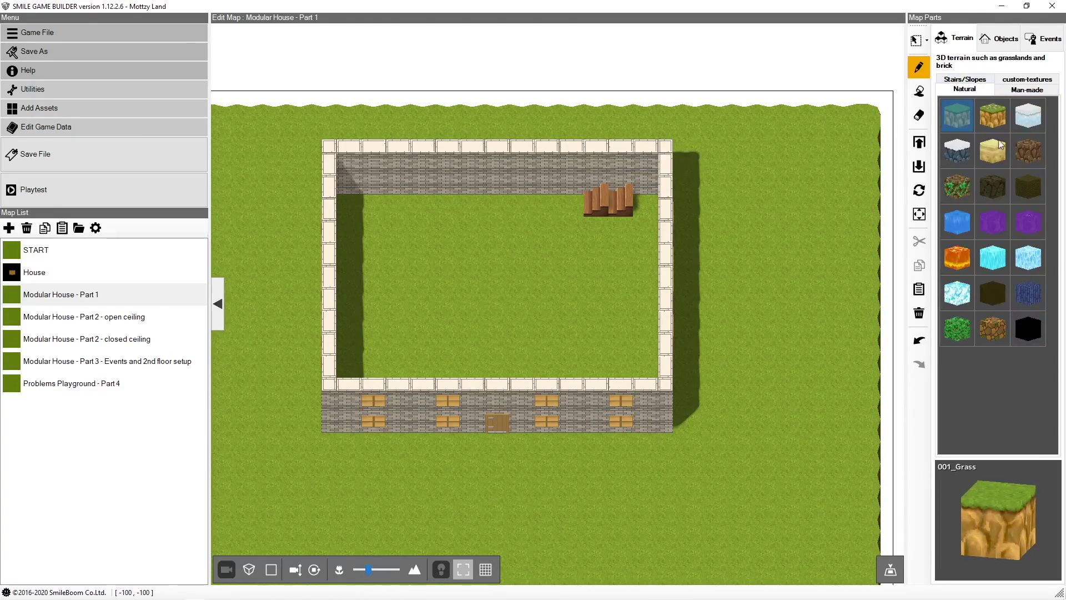
left_click(1009, 91)
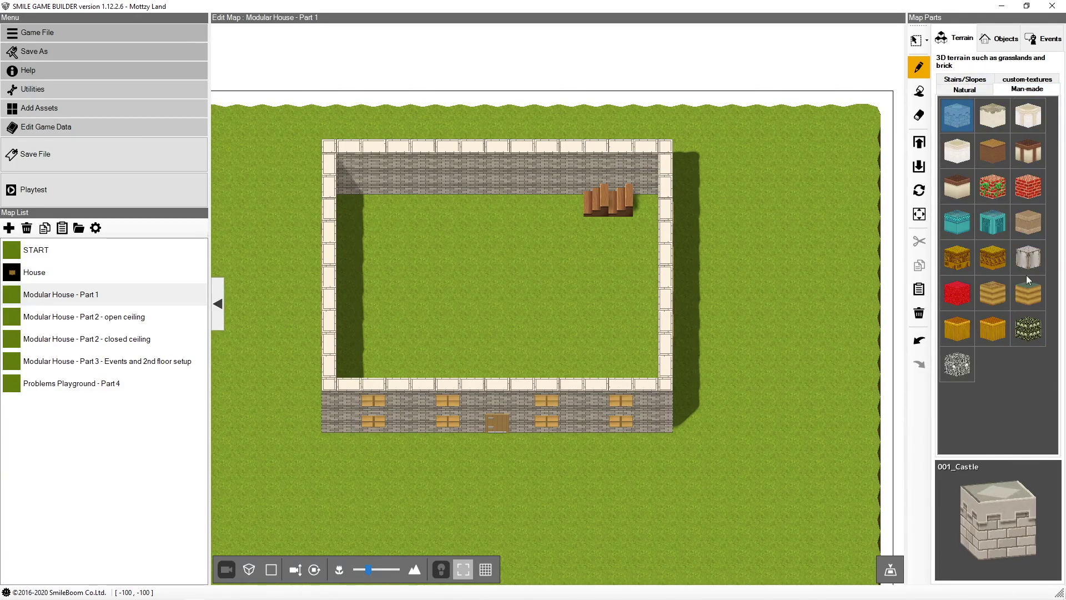
left_click(994, 151)
left_click(644, 198)
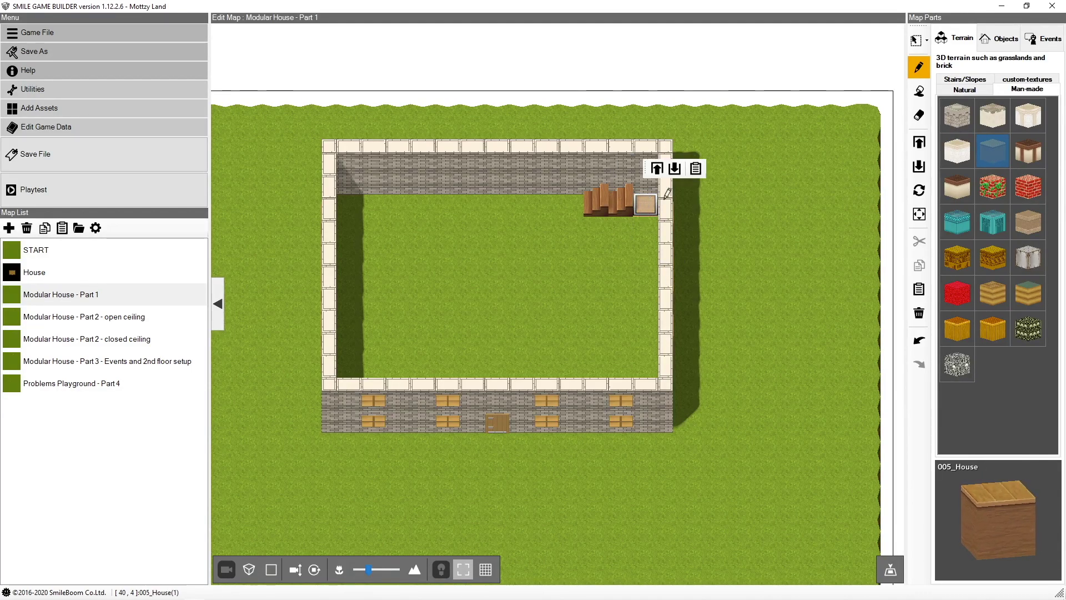
left_click(658, 169)
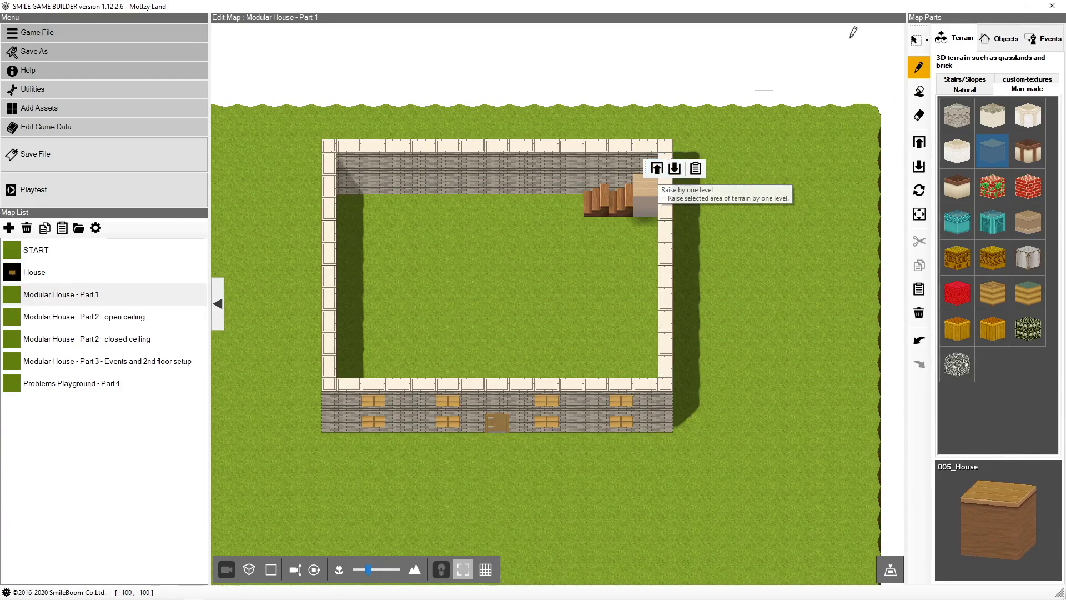
Select the wood stairs and tilt the view onto the house interior.
left_click(916, 40)
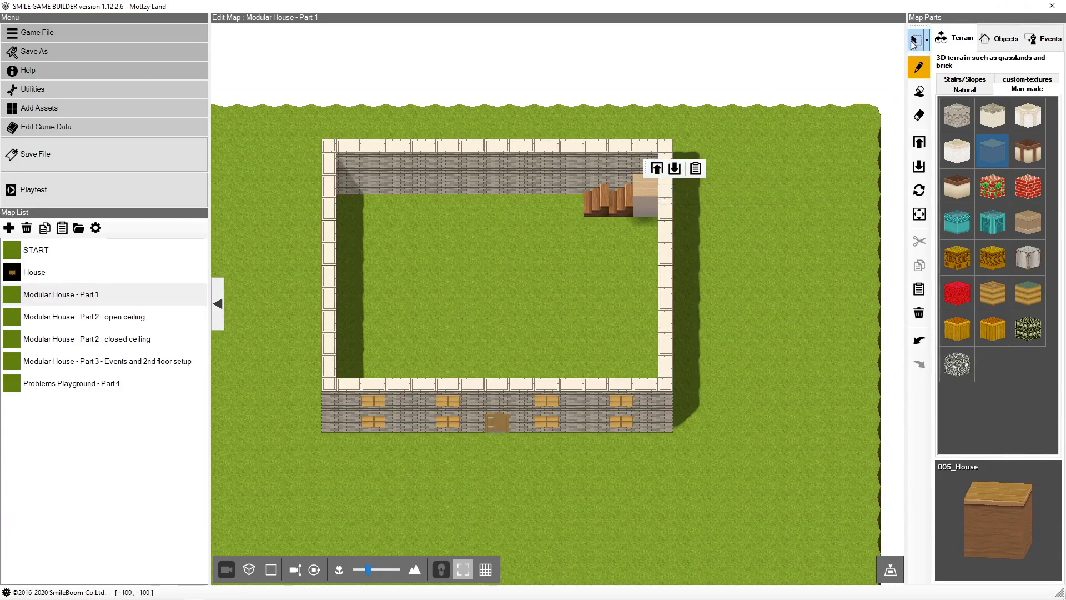
left_click(623, 192)
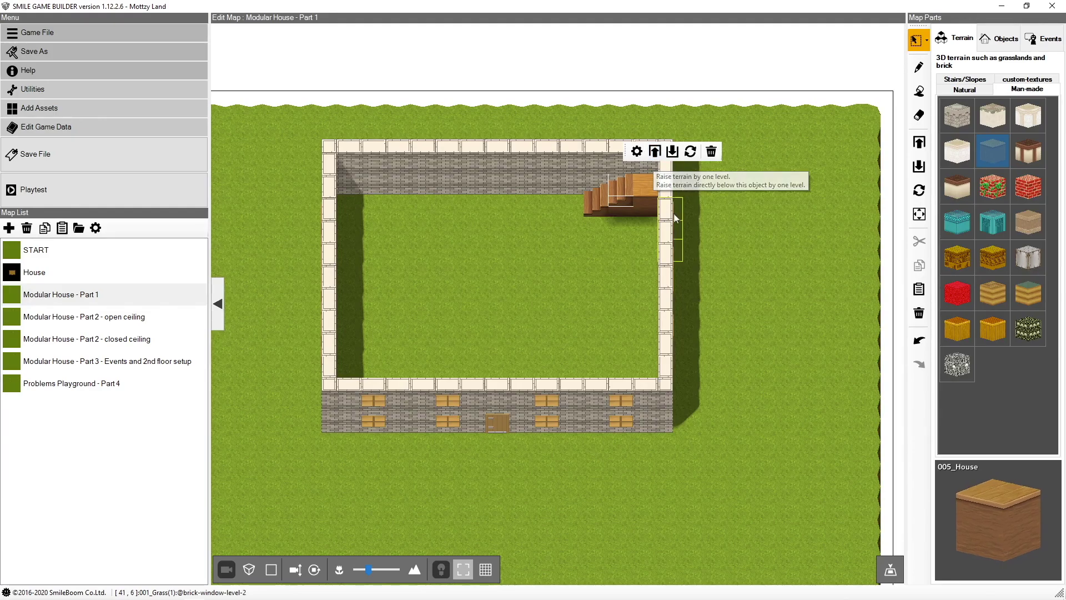
mouse_move(602, 293)
right_mouse_down()
mouse_move(599, 238)
mouse_move(602, 282)
right_mouse_up()
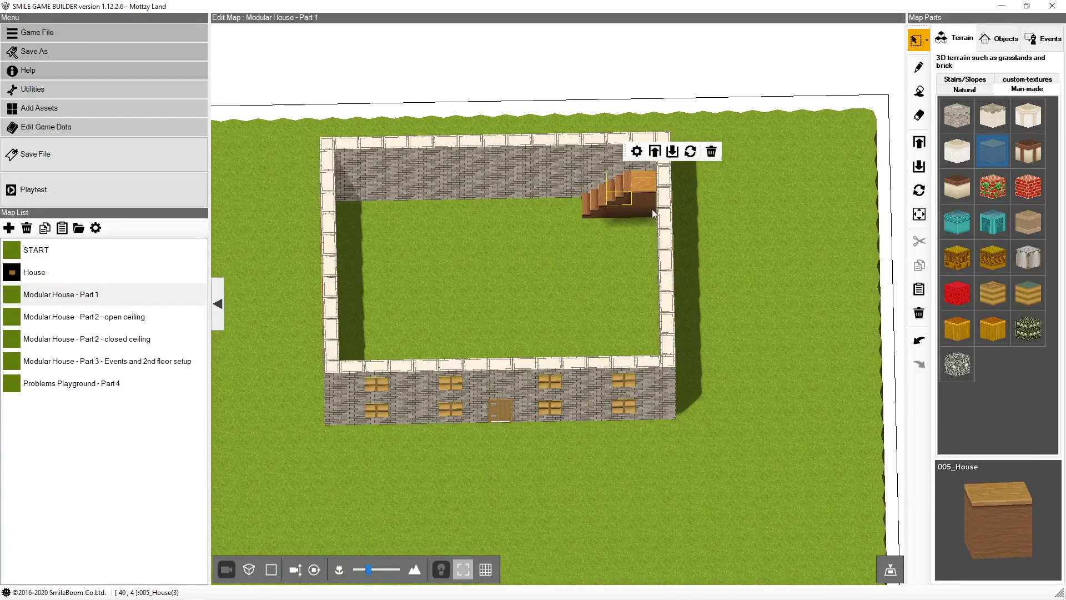
middle_click_drag(649, 204, 636, 199)
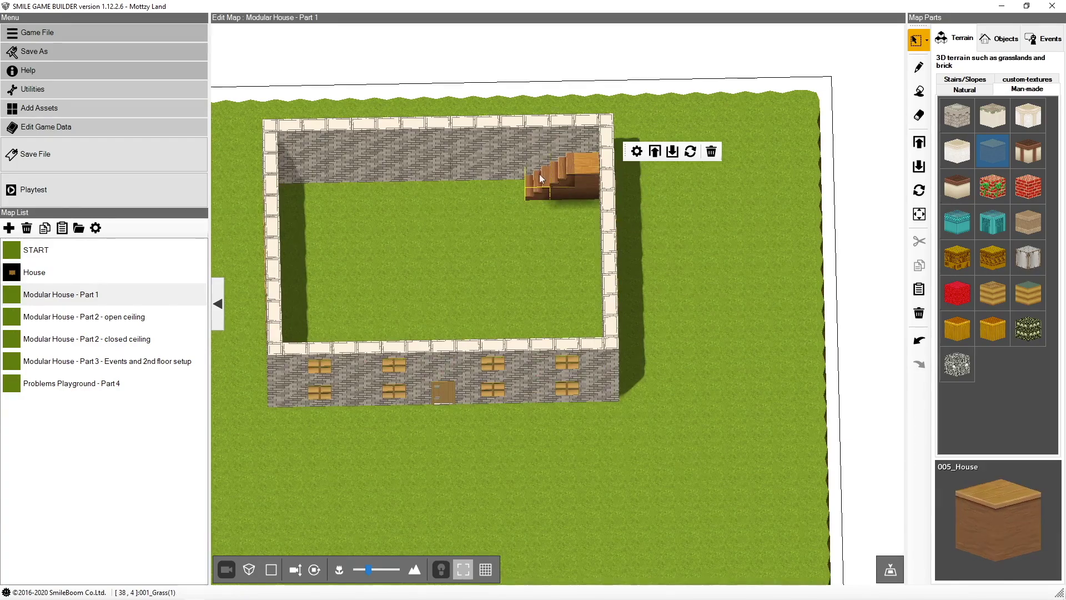
middle_click_drag(494, 233, 500, 354)
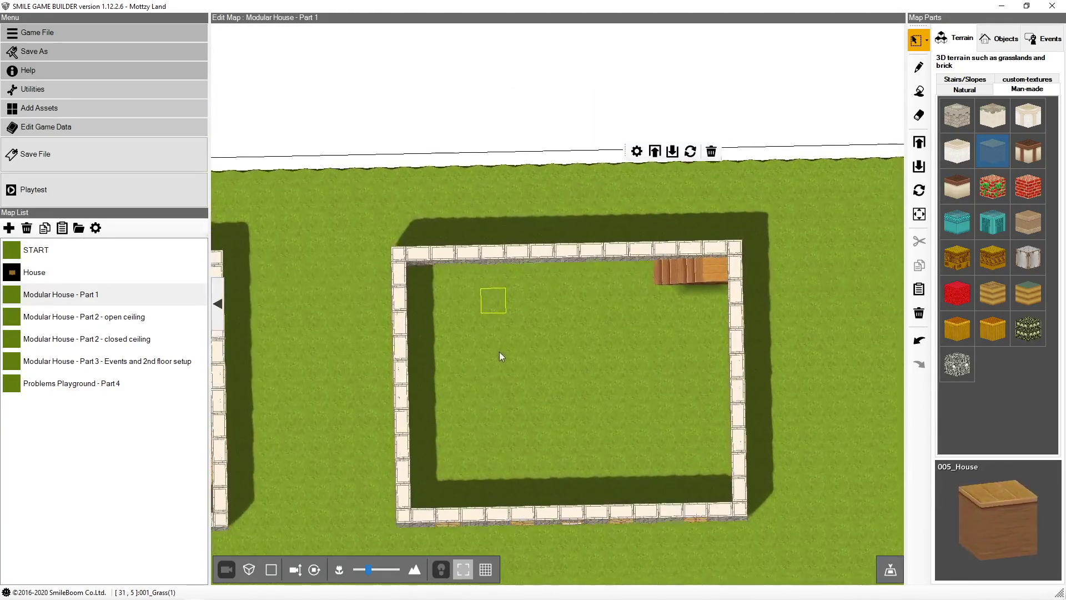
Lay a top row of four wood-floor-level-1-3-x-3 tiles inside the house.
left_click(999, 40)
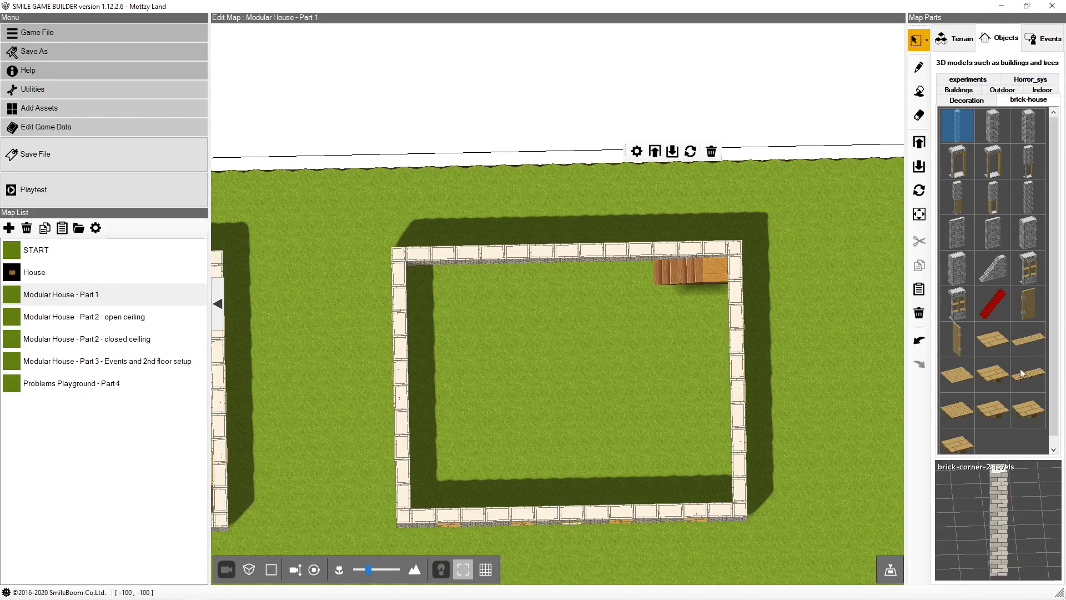
left_click(960, 374)
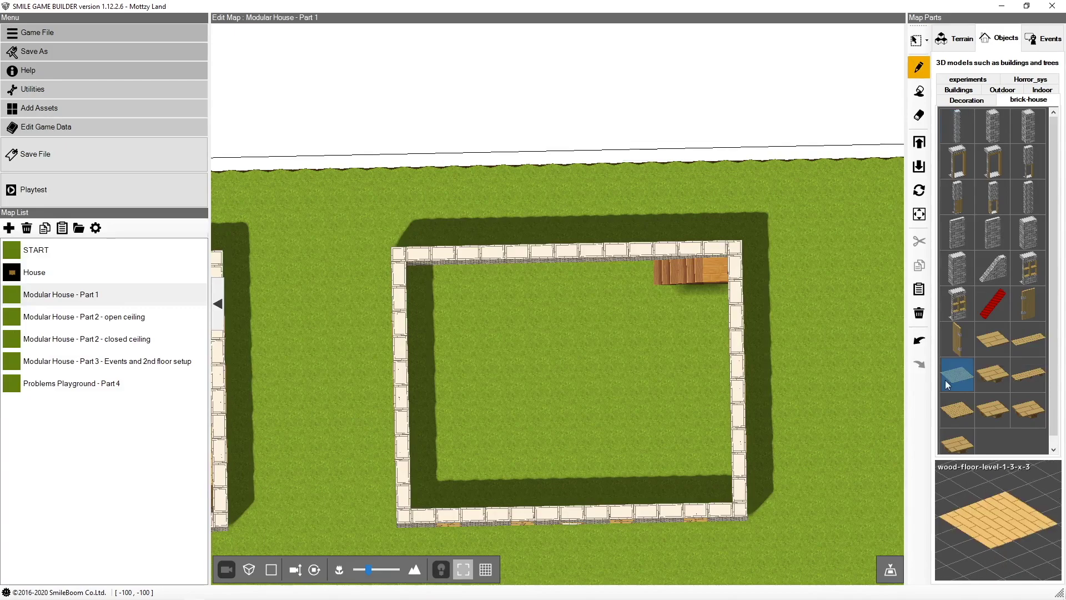
left_click(452, 300)
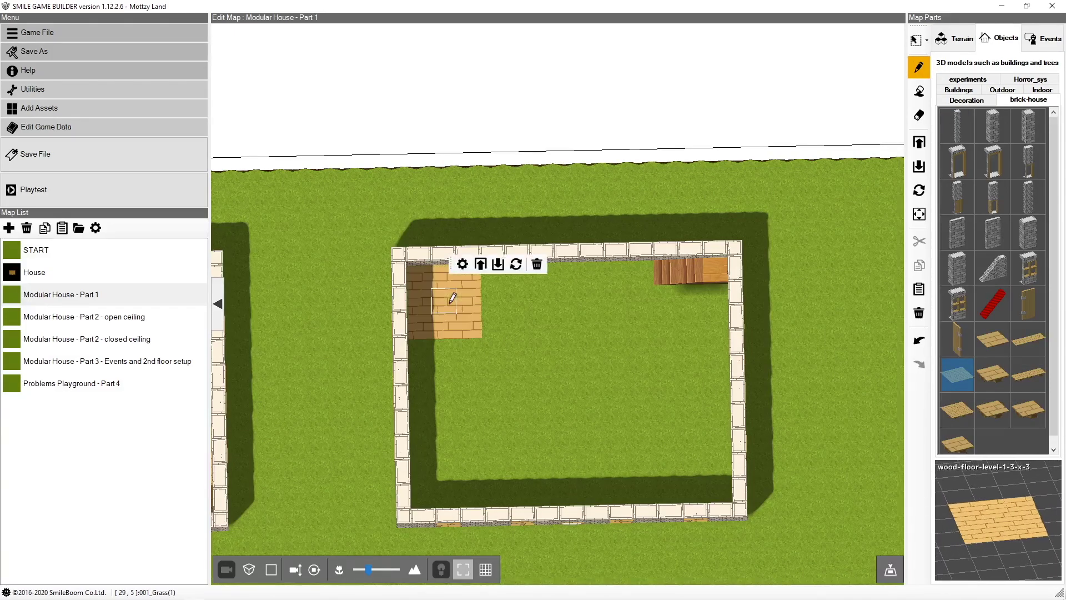
left_click(518, 300)
left_click(603, 290)
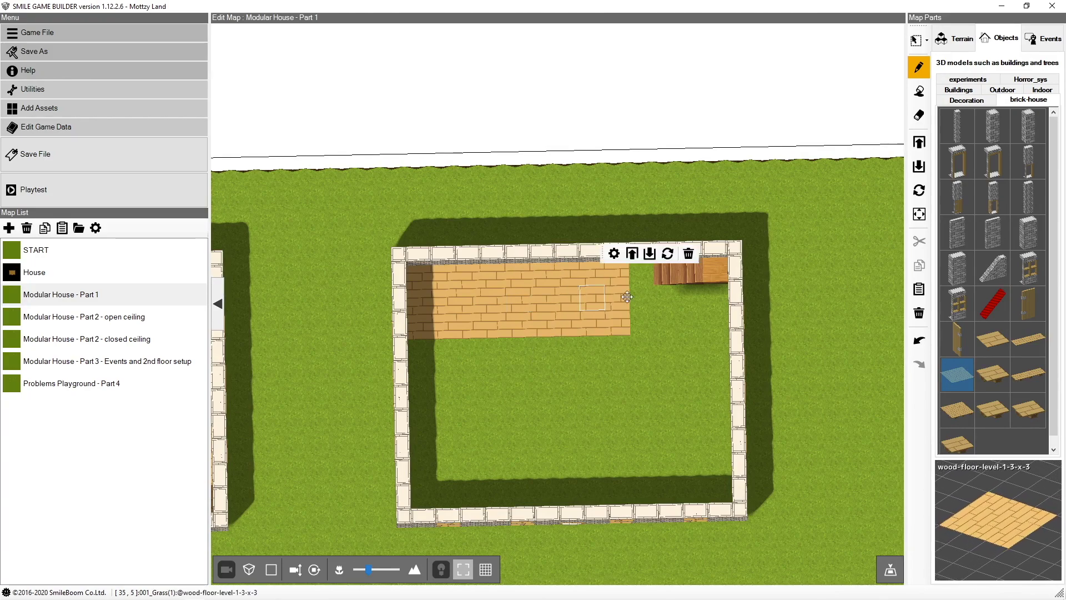
left_click(665, 290)
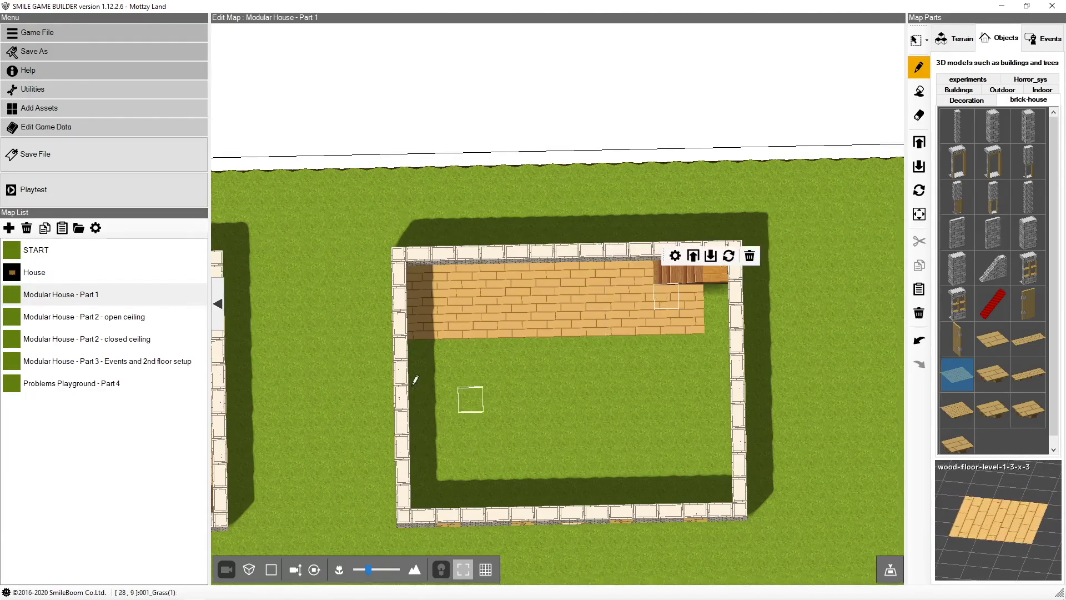
Add two more rows of four floor tiles below, fixing one misplaced tile.
left_click(464, 372)
key("ctrl+z")
left_click(444, 374)
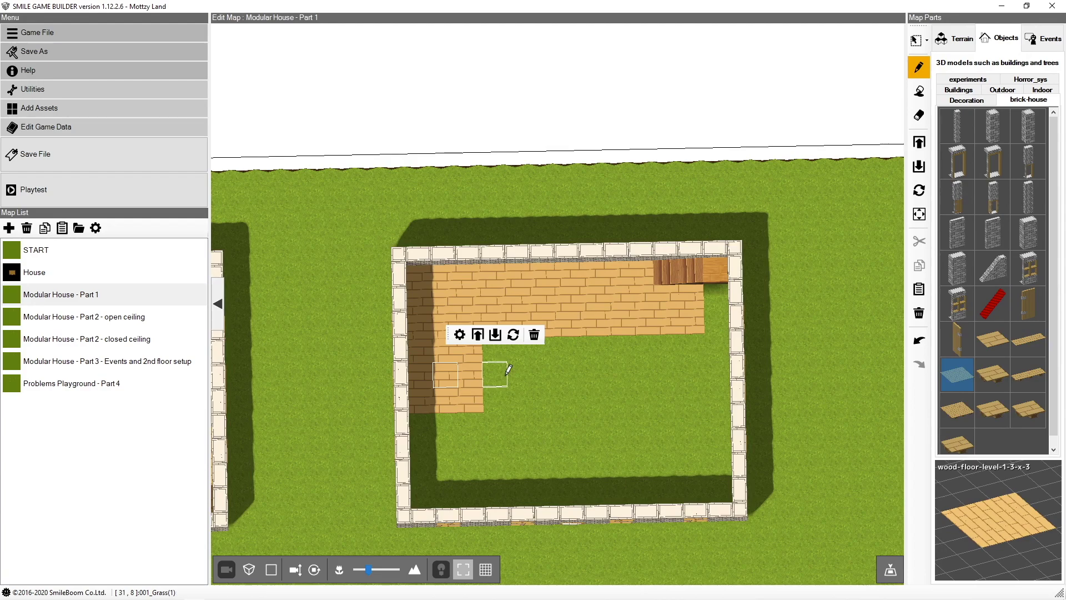
left_click(519, 374)
left_click(590, 368)
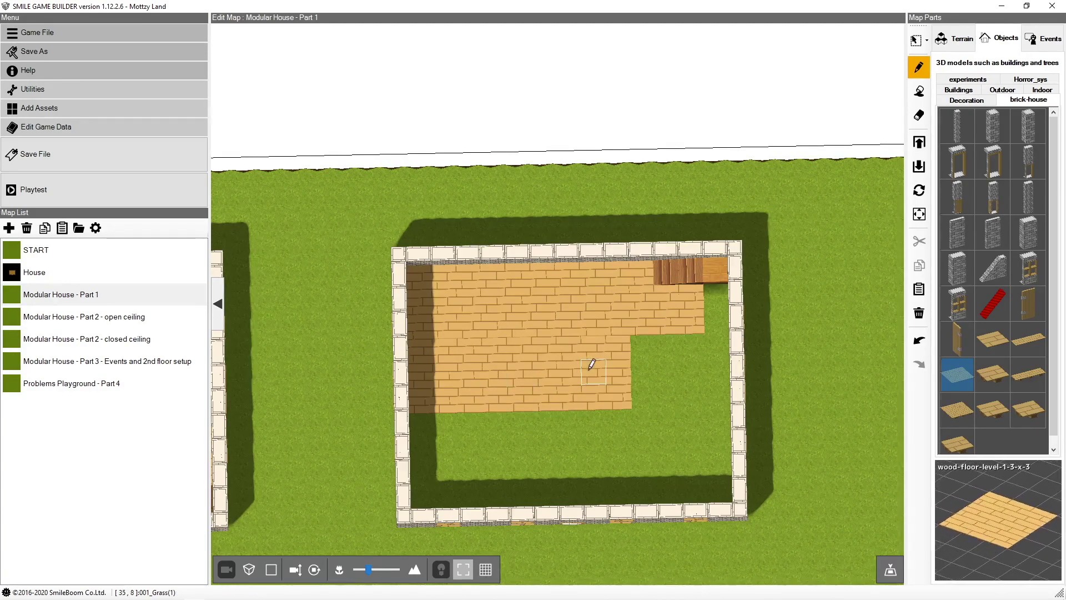
left_click(669, 370)
left_click(675, 441)
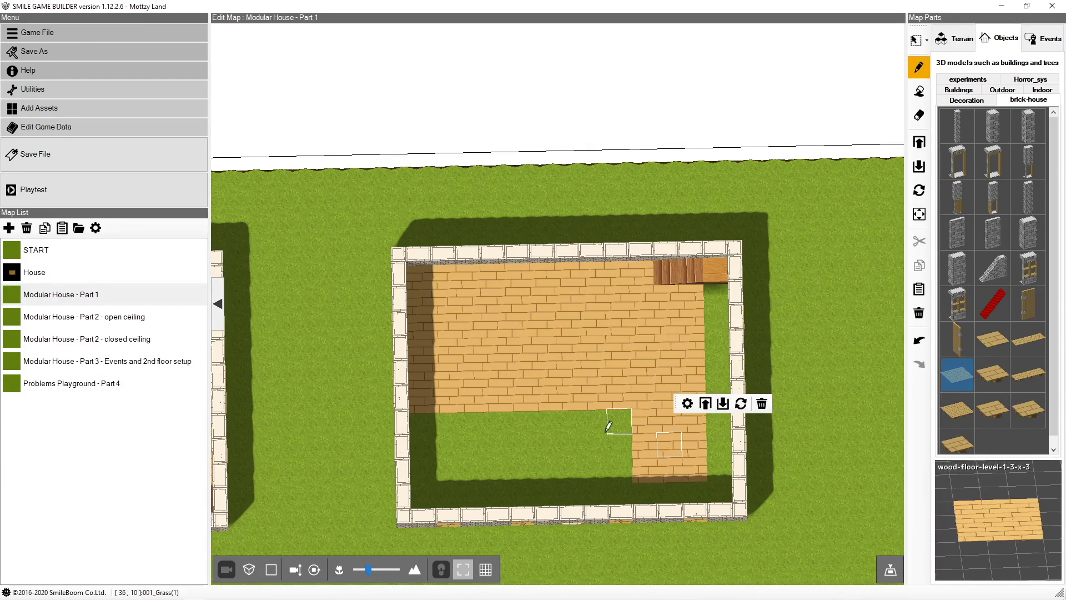
left_click(596, 445)
left_click(521, 447)
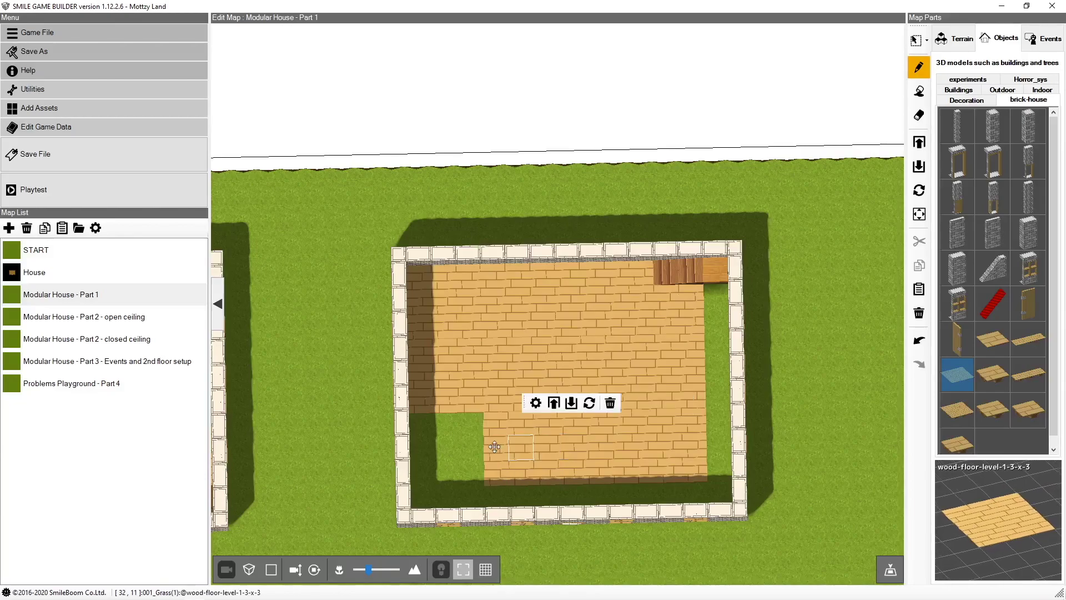
left_click(448, 444)
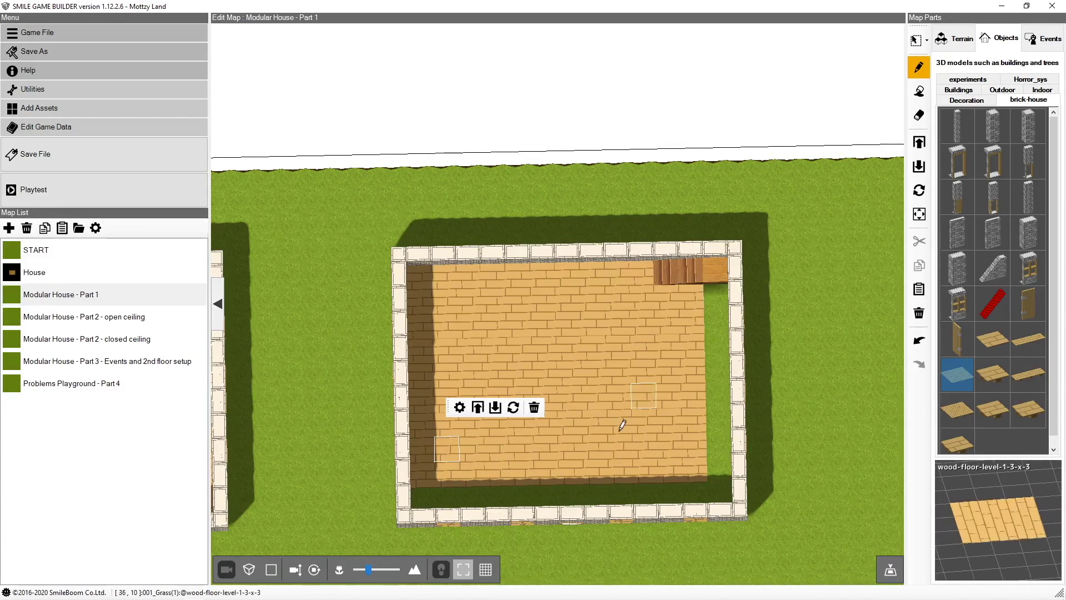
right_click_drag(624, 426, 621, 400)
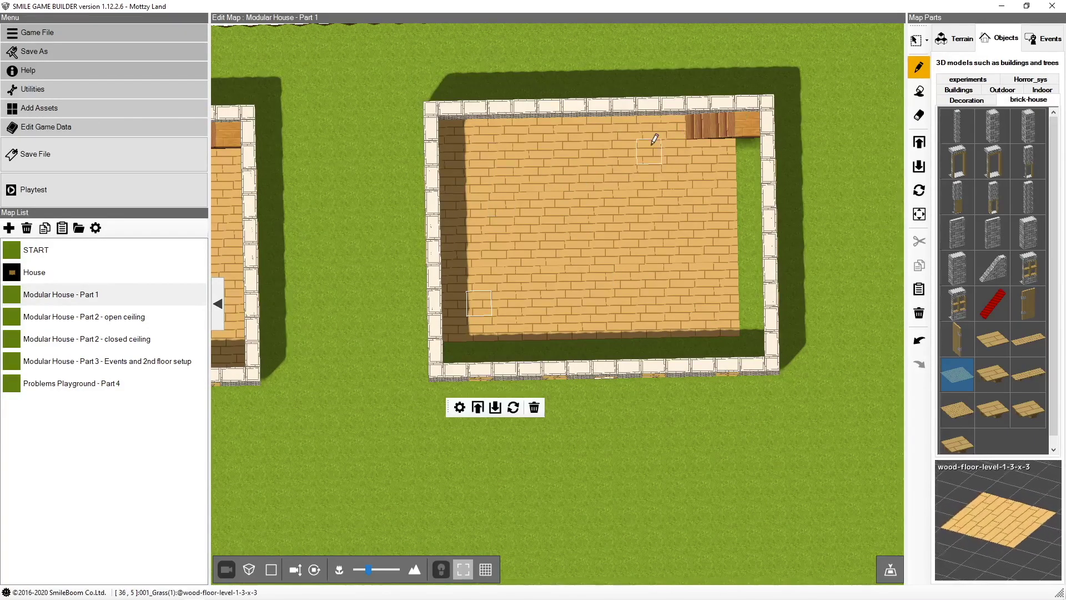
Lay wood-floor-level-1-3-x-1 strips along the house's bottom grass strip, left to right.
left_click(1029, 338)
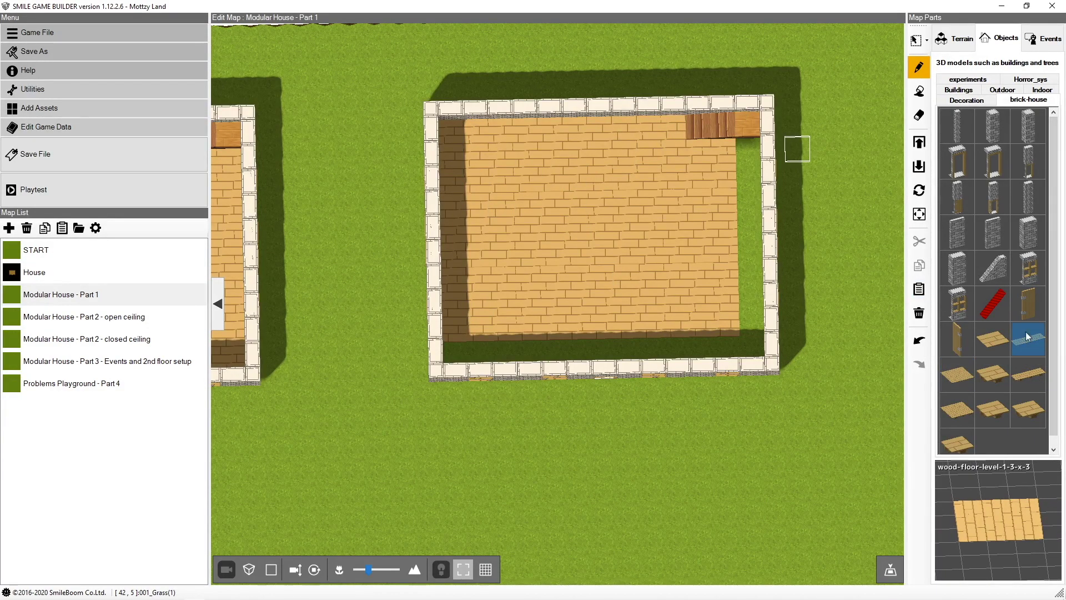
left_click(482, 347)
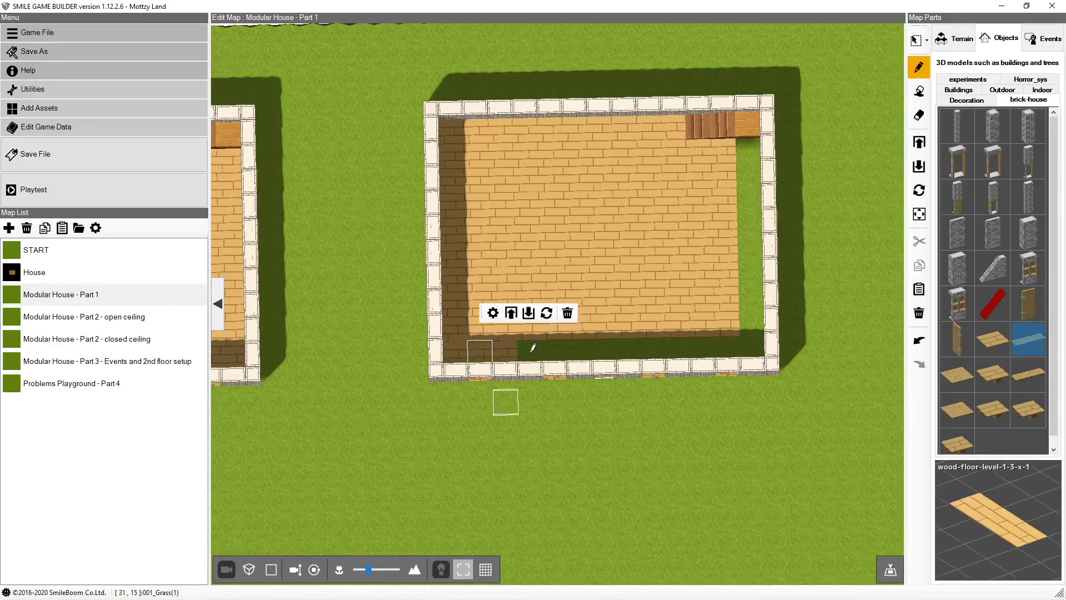
left_click(567, 345)
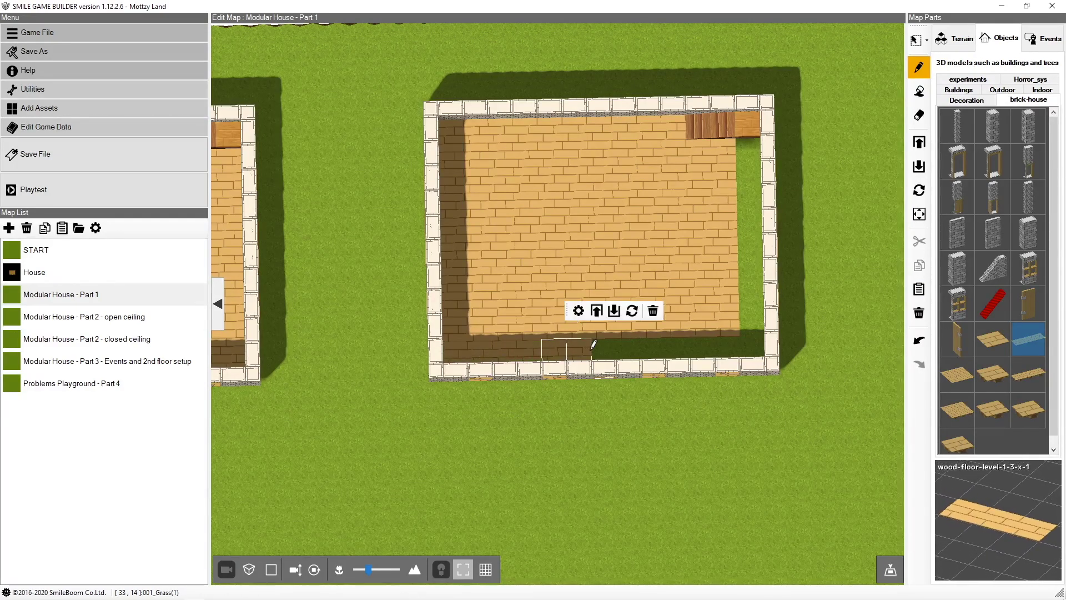
left_click(643, 348)
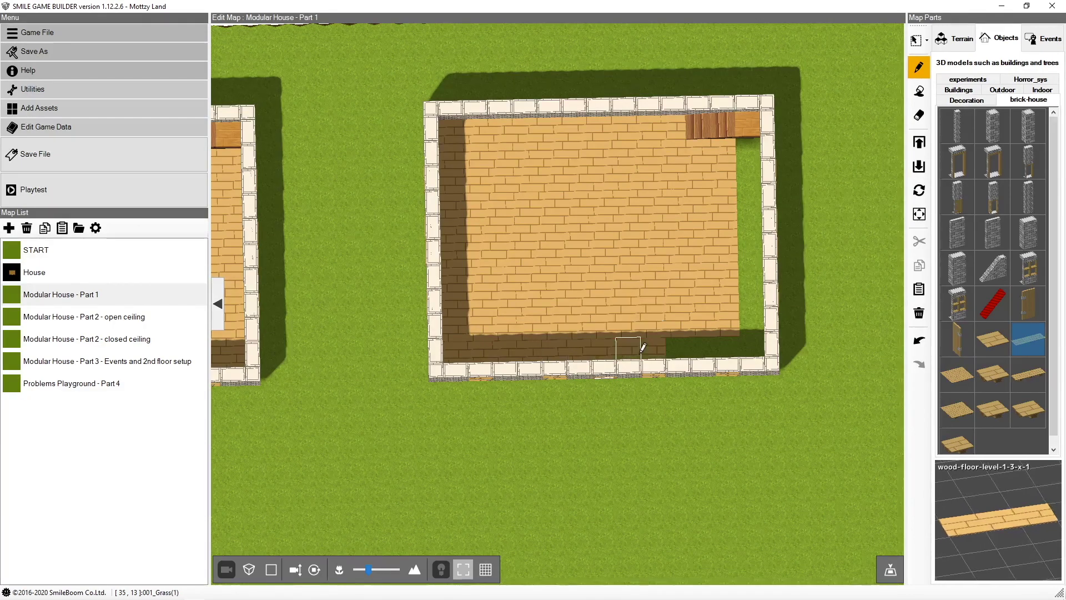
left_click(711, 347)
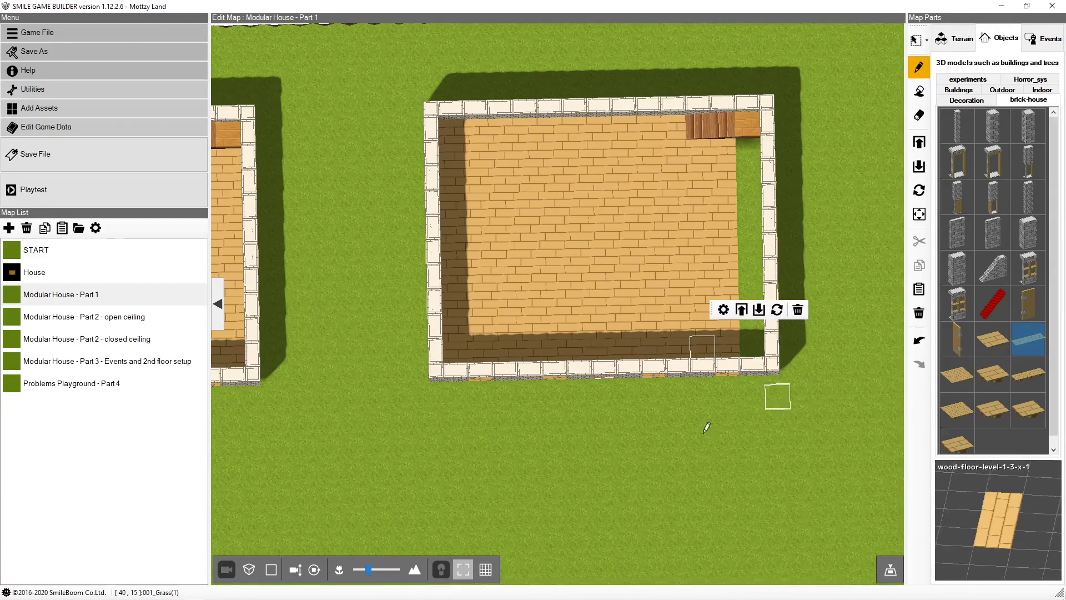
Place, rotate and shift a floor strip, then delete the stray one below the house.
left_click(681, 447)
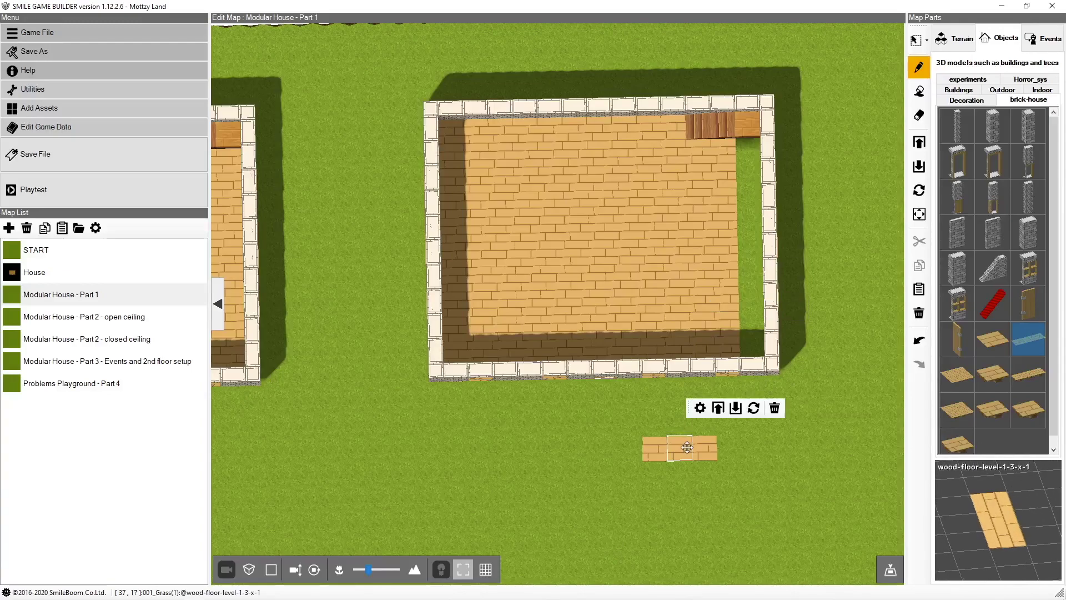
left_click(751, 411)
left_click_drag(728, 378, 646, 424)
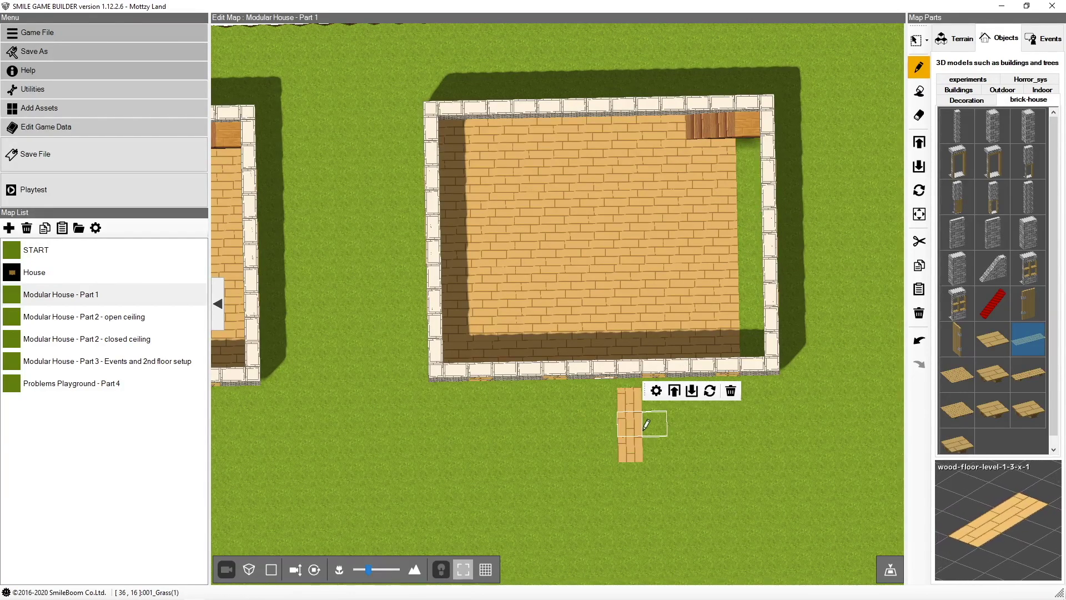
key("Delete")
Paint wood-floor-level-1 pieces up the right-side gap and bring the front wall into view.
left_click(988, 340)
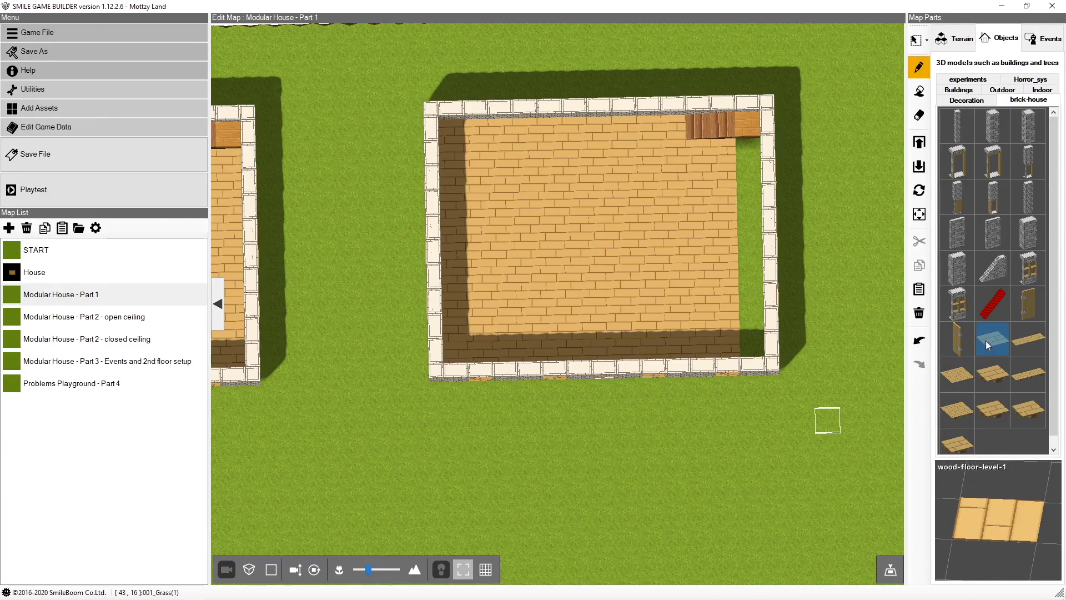
left_click_drag(757, 330, 748, 130)
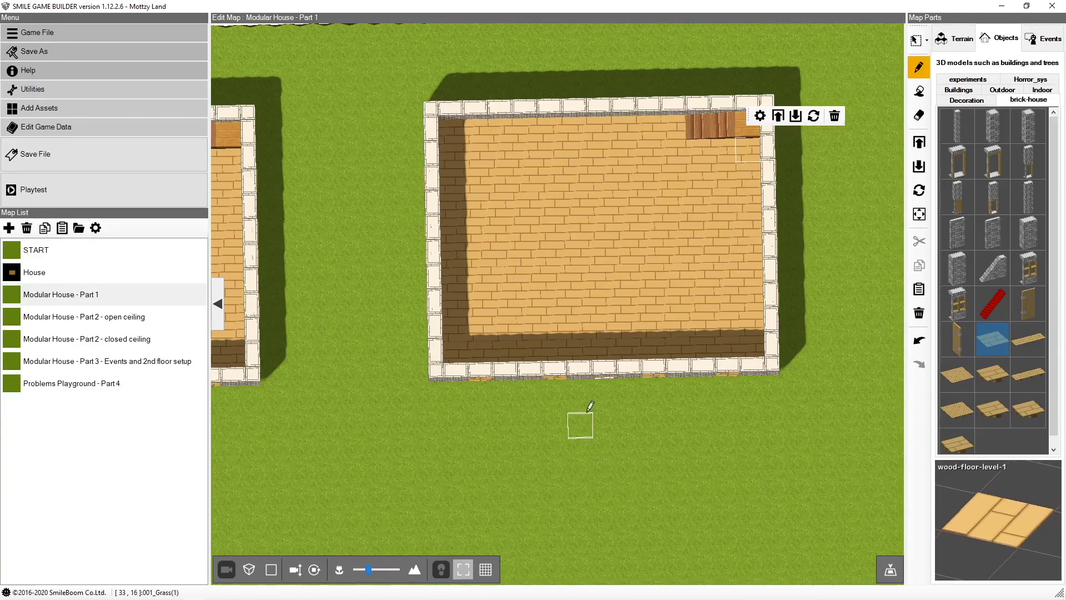
mouse_move(580, 401)
right_mouse_down()
mouse_move(596, 437)
mouse_move(638, 417)
mouse_move(577, 410)
mouse_move(619, 417)
mouse_move(621, 354)
mouse_move(622, 367)
right_mouse_up()
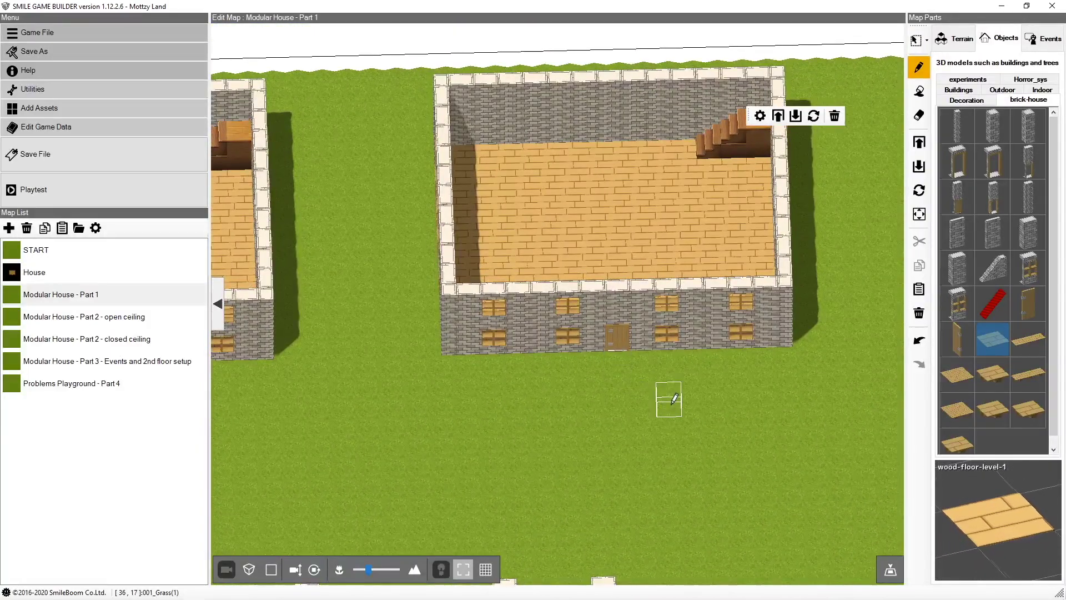
Select and delete the closed doorway in the right house's front wall.
left_click(918, 40)
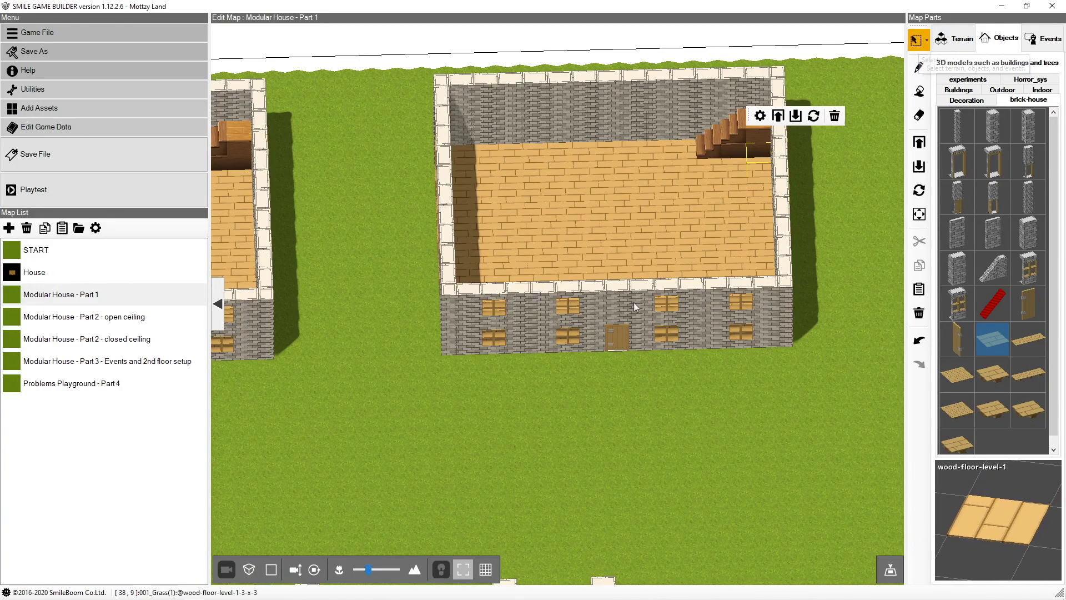
left_click(624, 331)
key("Delete")
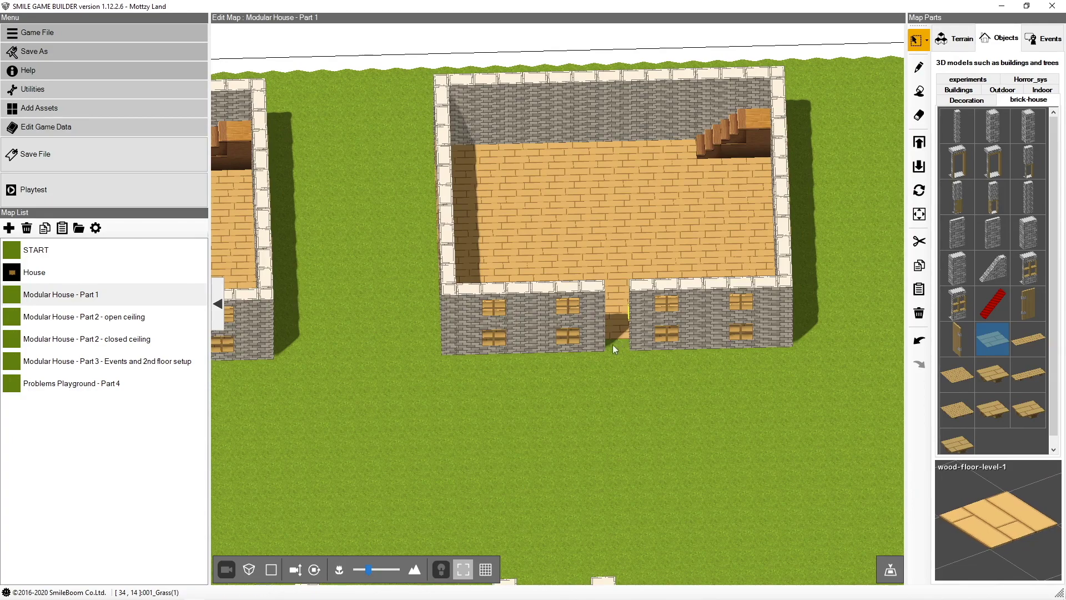
Move the left house's door event into the right house's wall gap and open its settings.
key("Left")
key("Left")
key("Left")
key("Left")
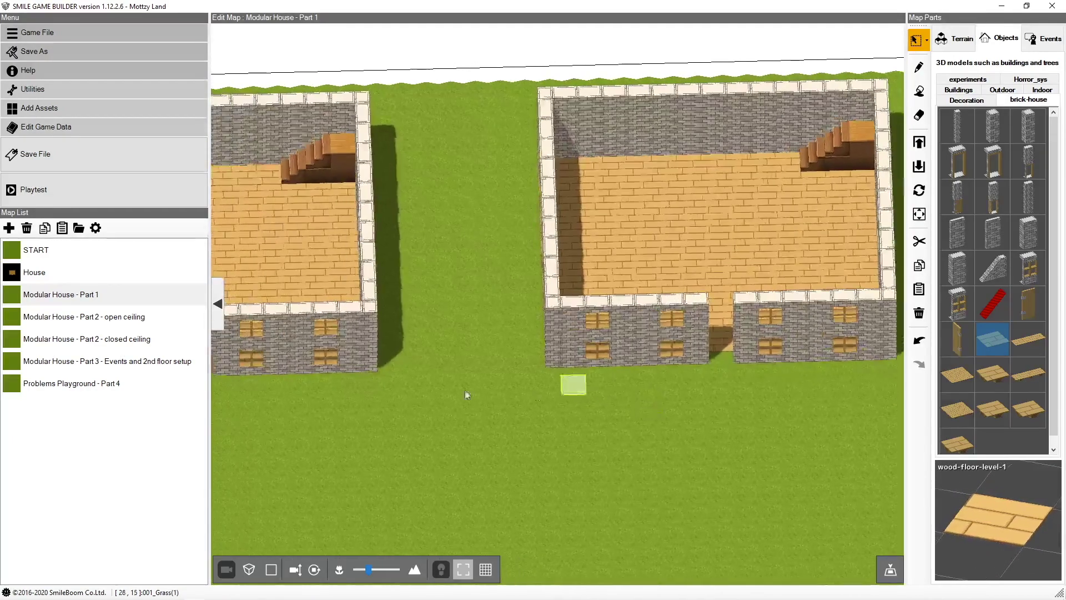
left_click(392, 356)
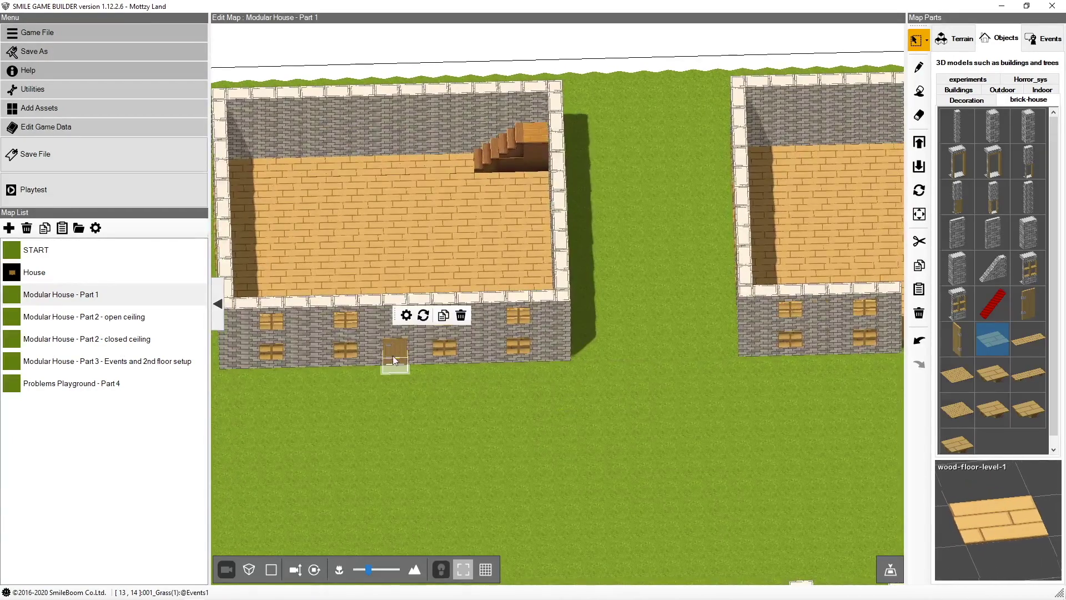
left_click_drag(384, 361, 804, 370)
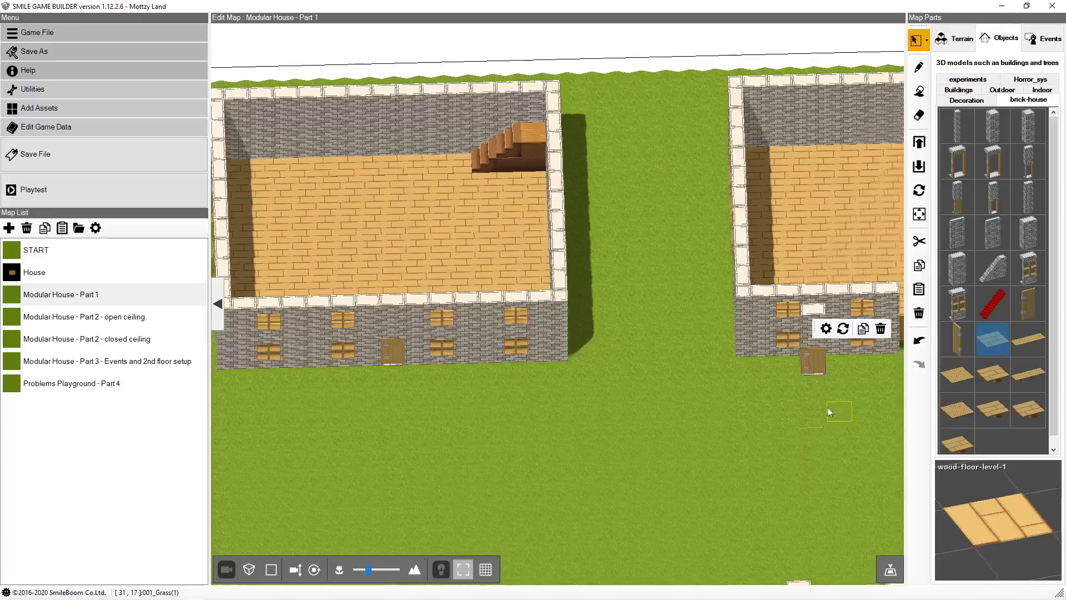
left_click_drag(642, 392, 745, 375)
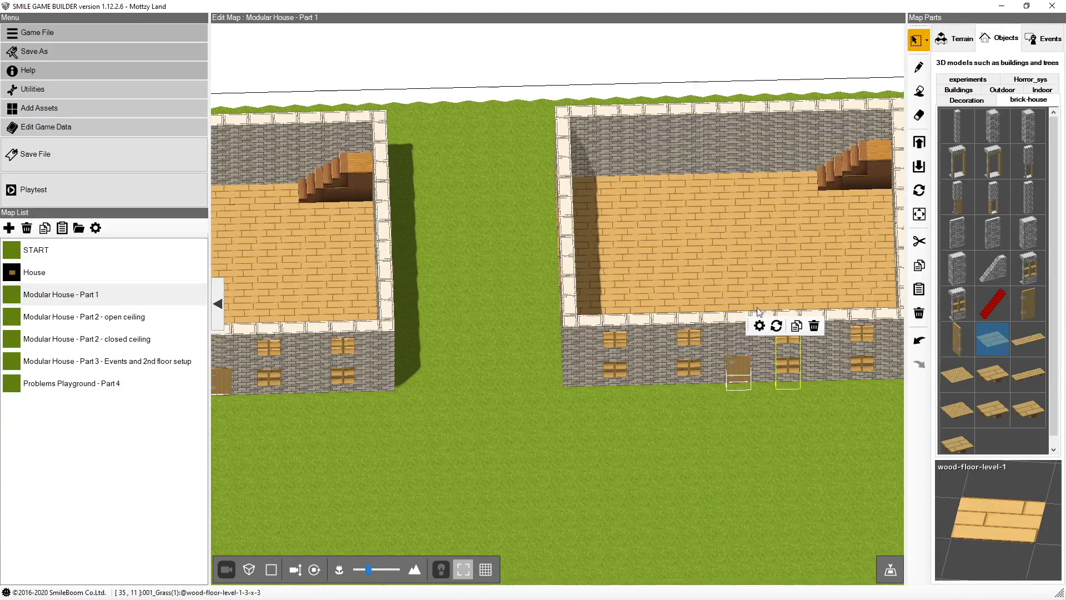
left_click(760, 326)
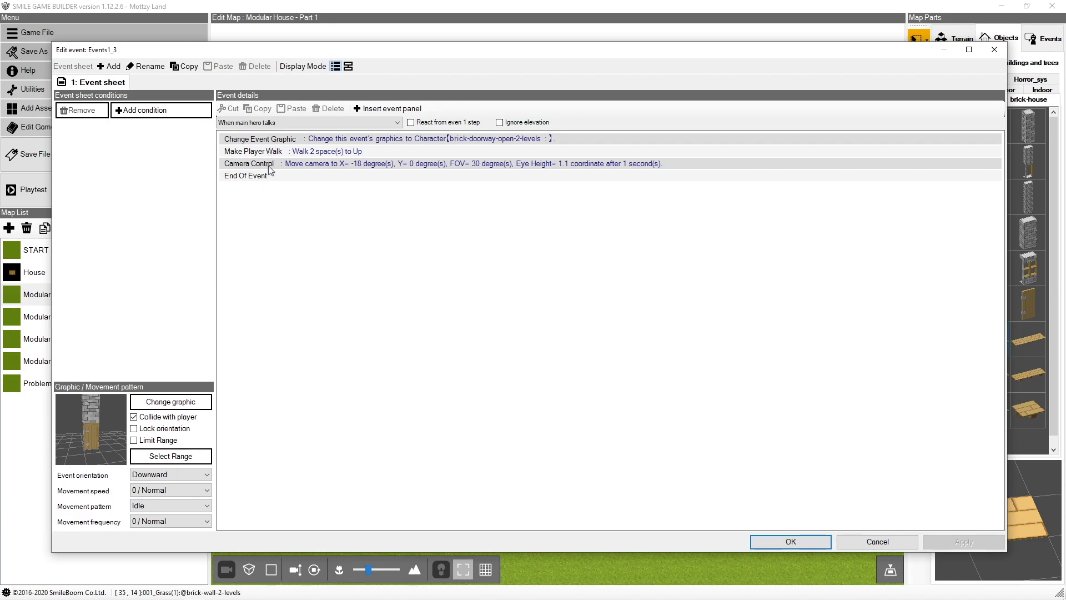
Inspect the Camera Control step's camera settings, cancel both dialogs, and OK the event editor.
left_click(269, 166)
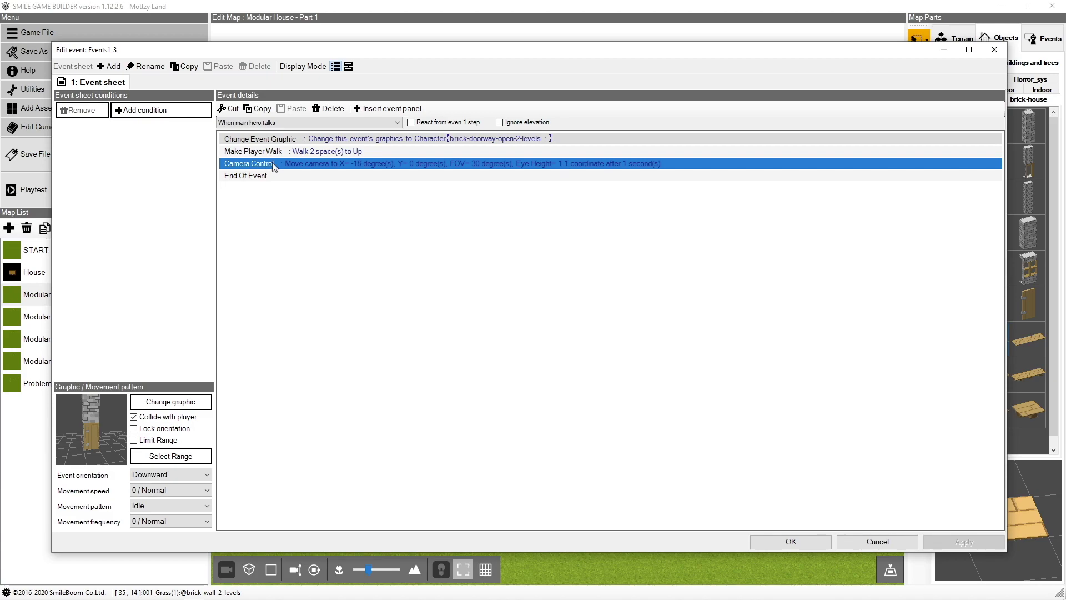
double_click(274, 165)
left_click(576, 362)
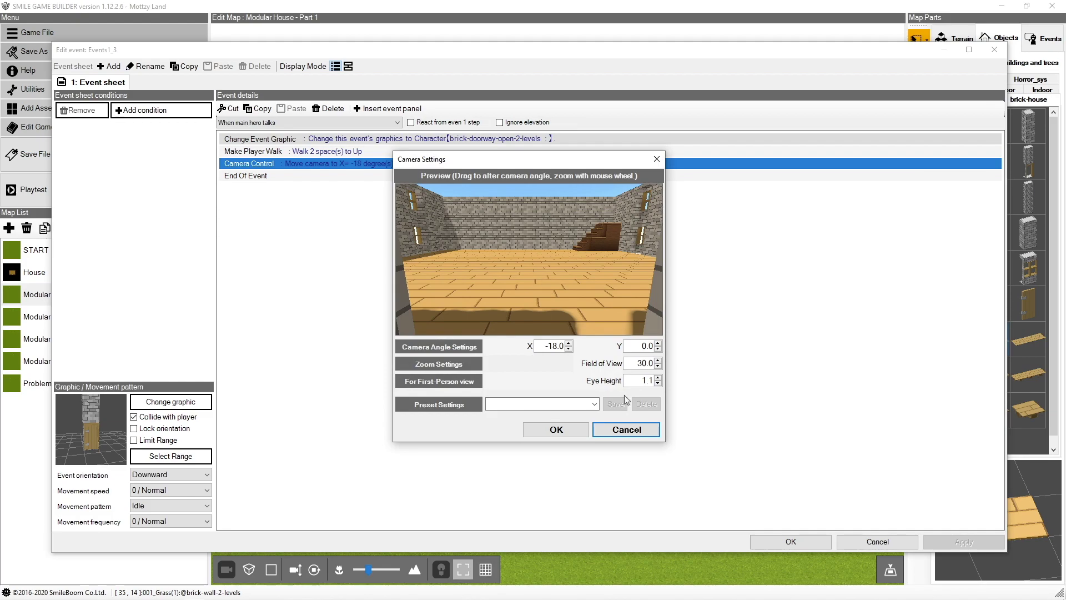
left_click(631, 432)
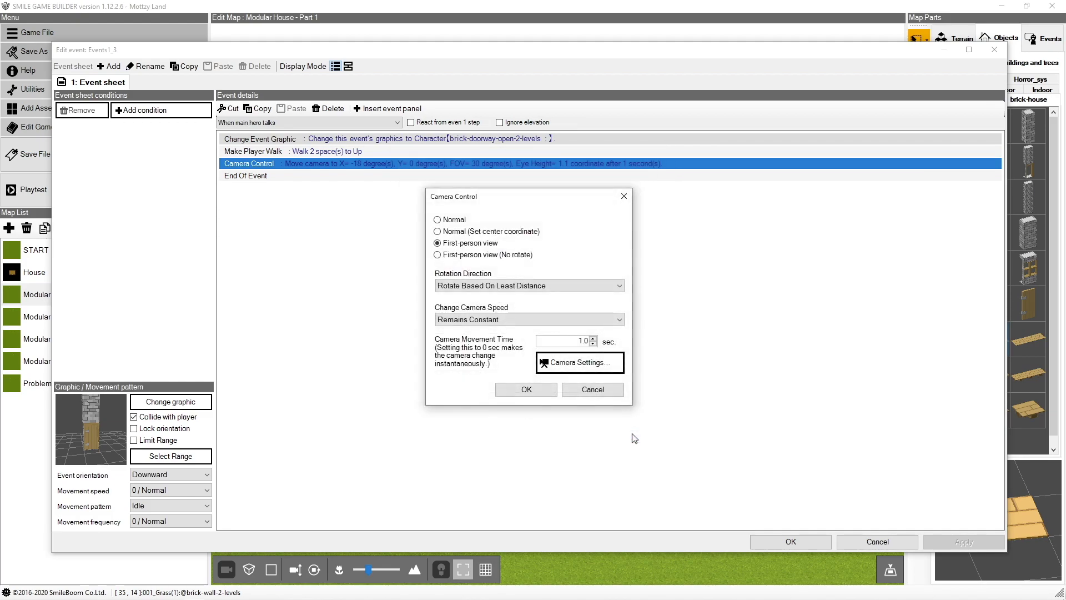
left_click(589, 389)
left_click(789, 542)
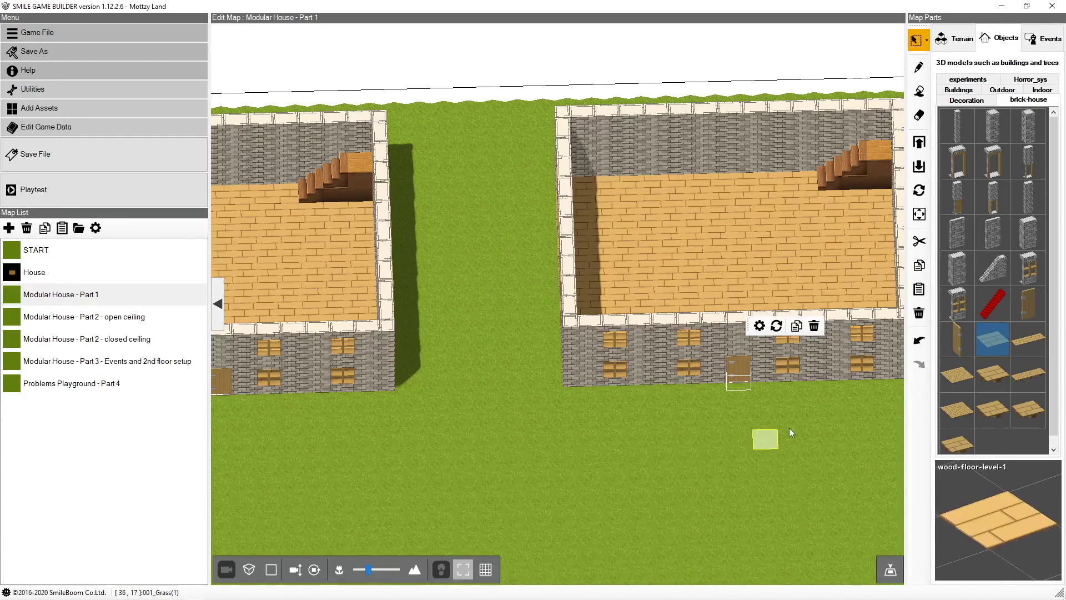
Make the tile just in front of the right house's door the player start point.
key("d")
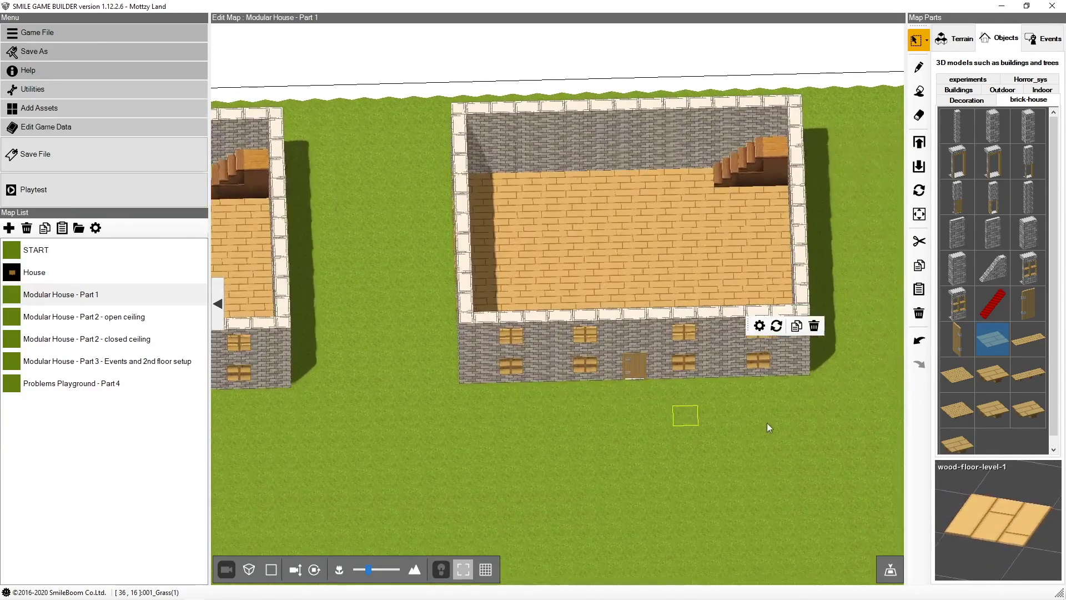
key("w")
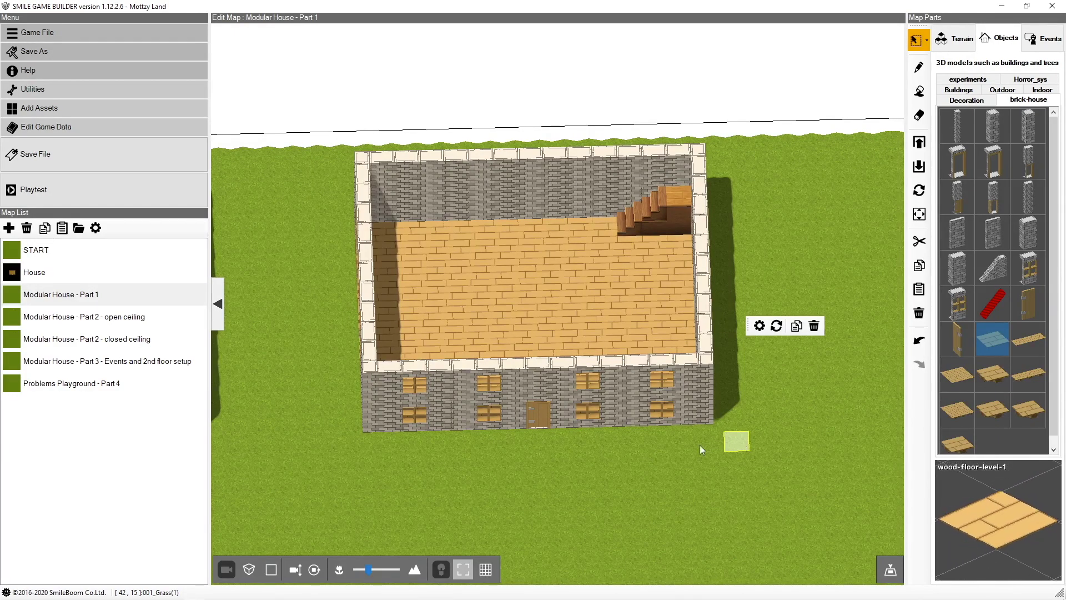
right_click(545, 448)
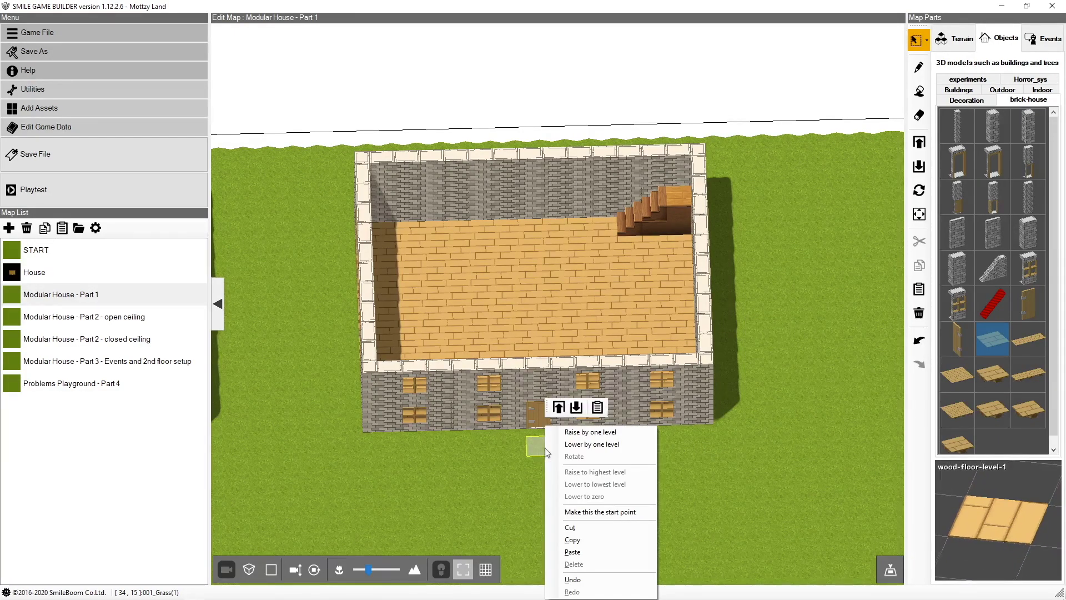
left_click(622, 511)
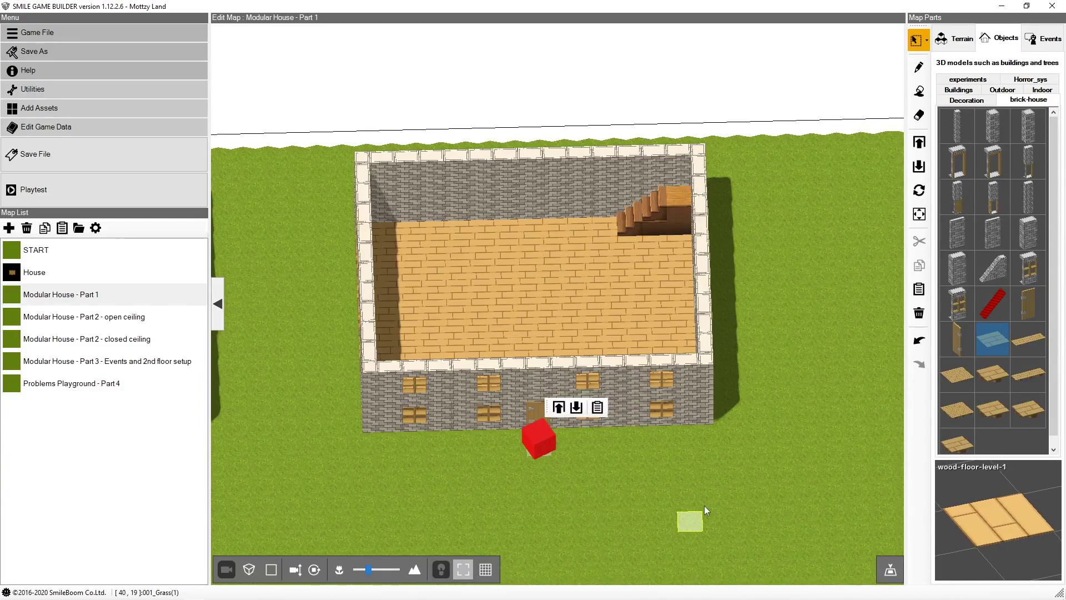
Start a full-screen playtest and begin a new game.
left_click(86, 189)
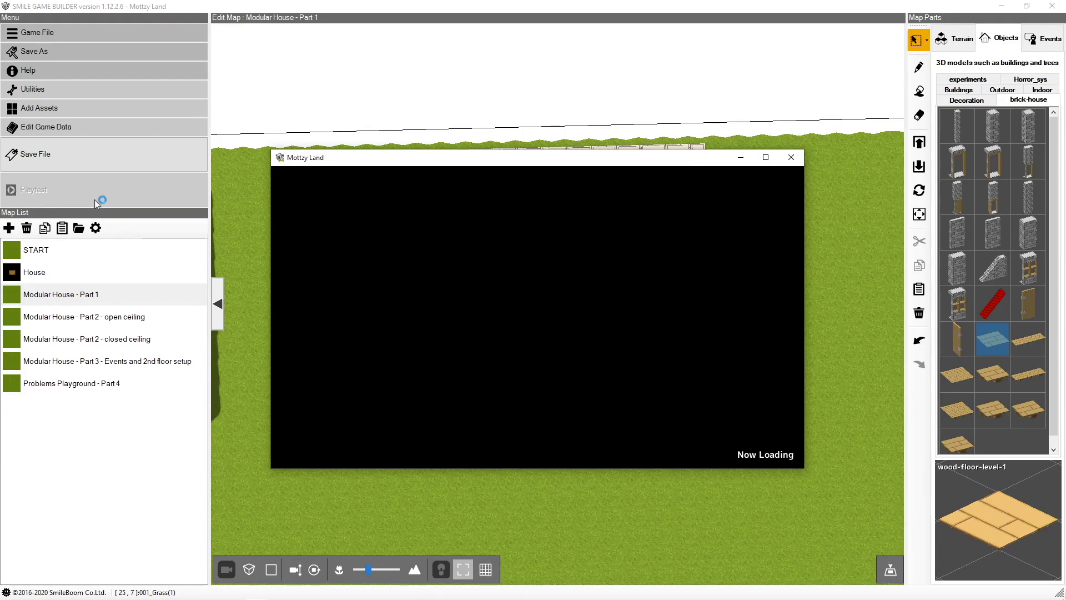
left_click(766, 158)
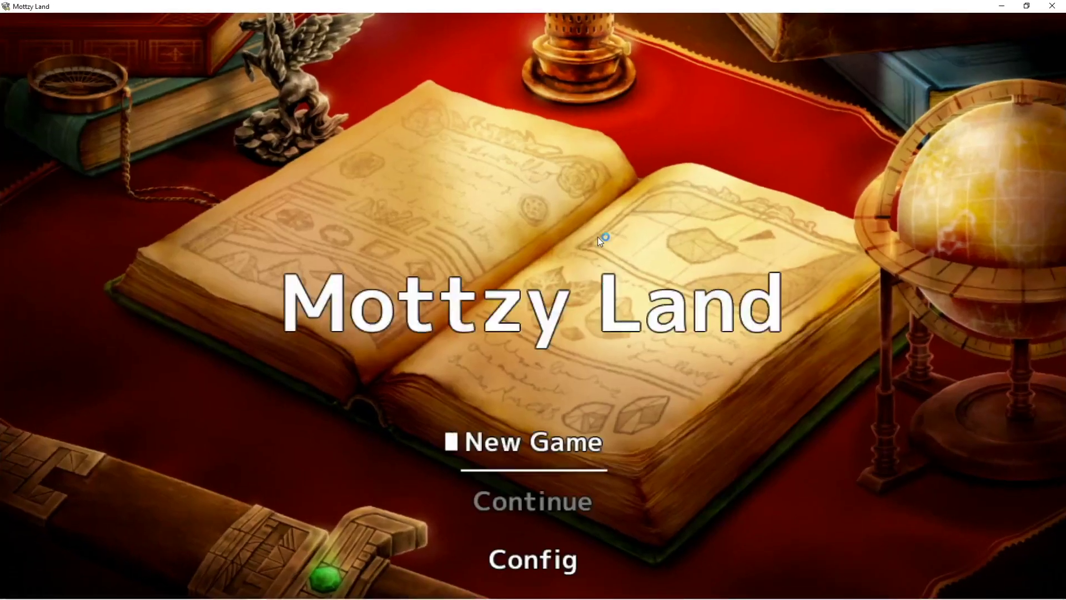
key("Return")
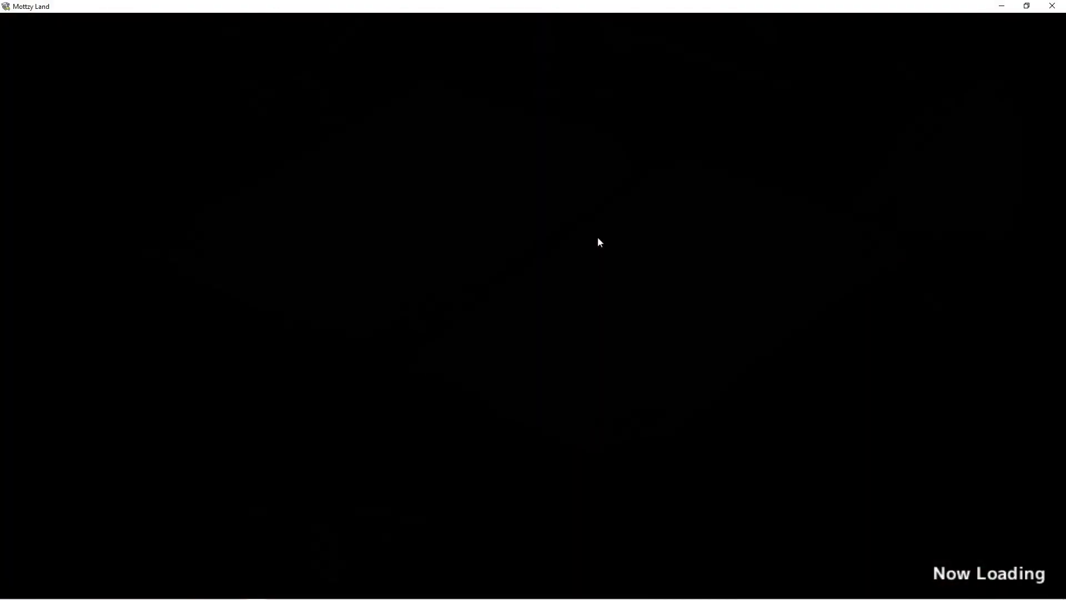
Walk along the house front, through the door, and around the room to the back brick wall.
key("Right")
key("Up")
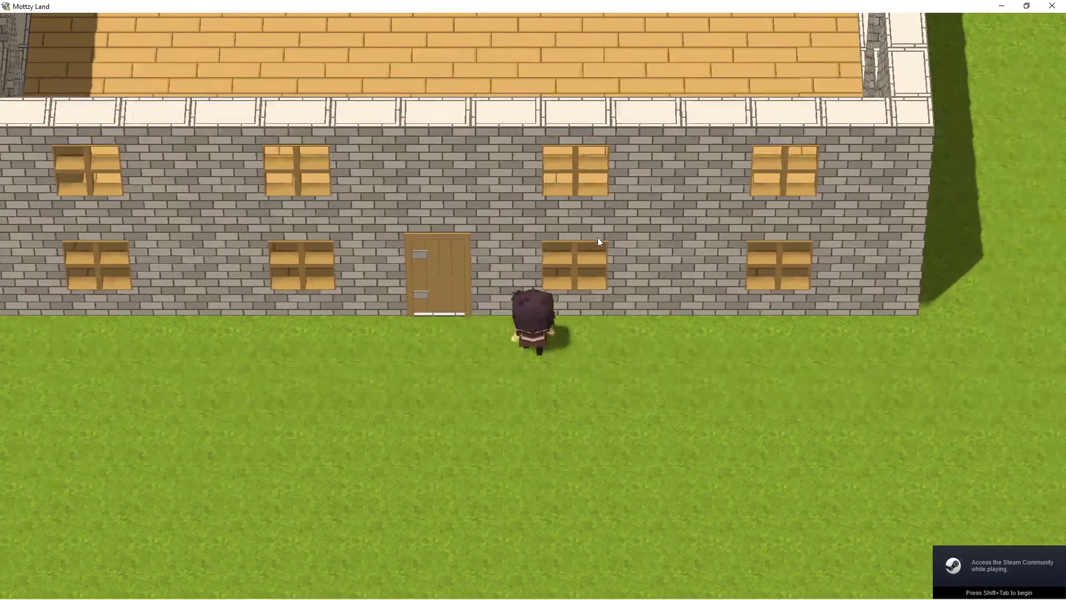
key("Right")
key("Left")
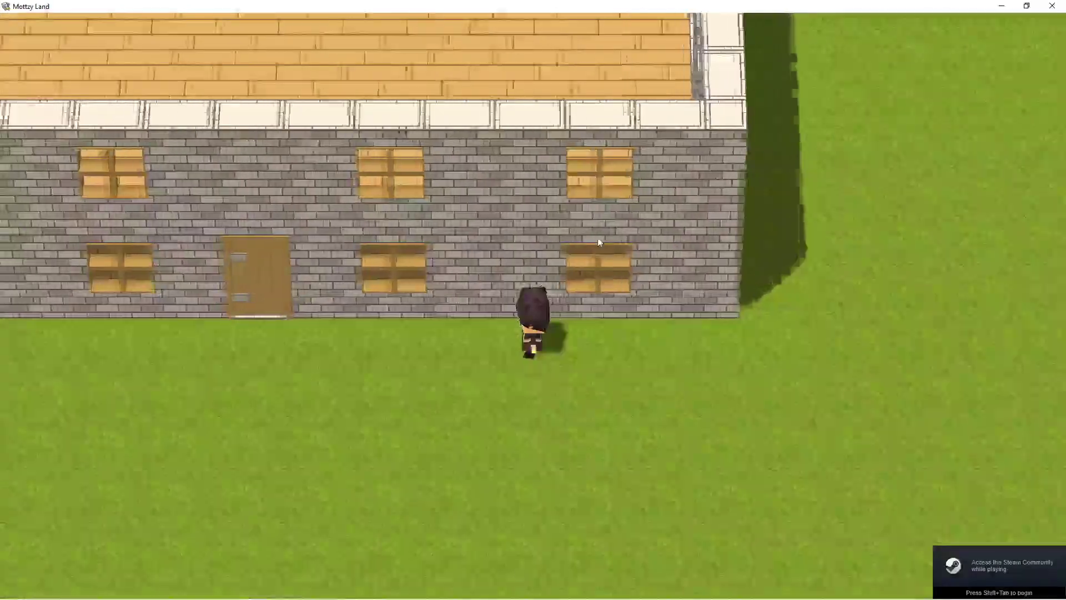
key("Up")
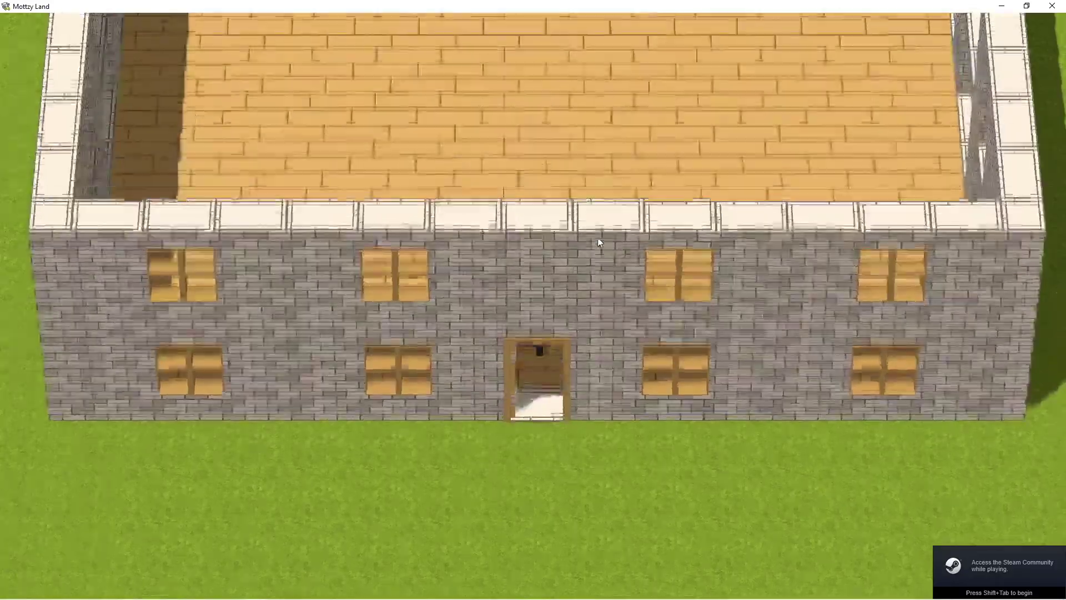
key("Up")
key("Right")
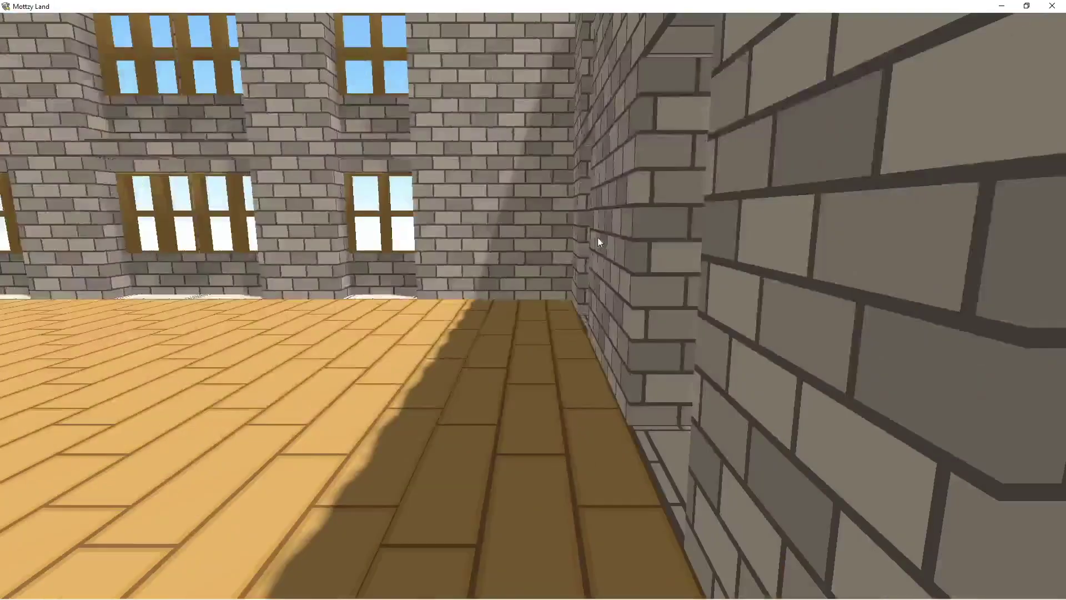
key("Left")
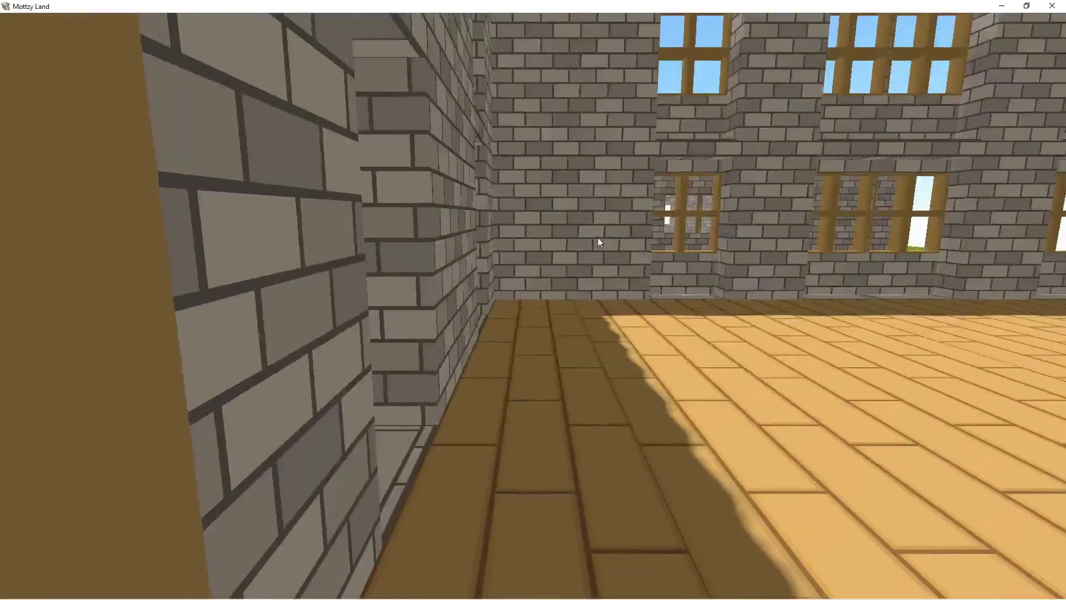
key("Left")
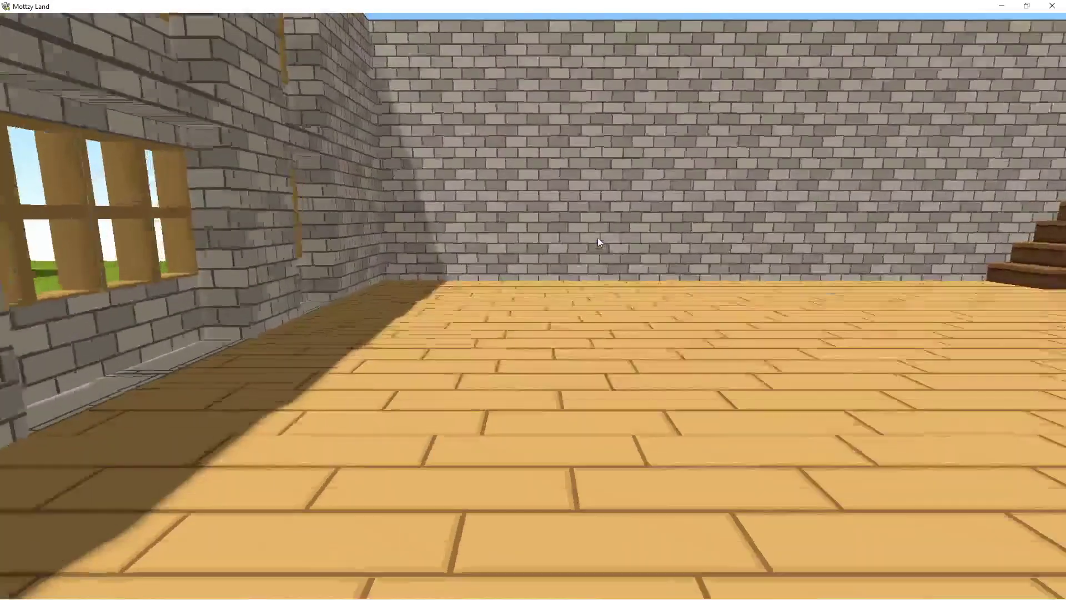
key("Right")
key("Up")
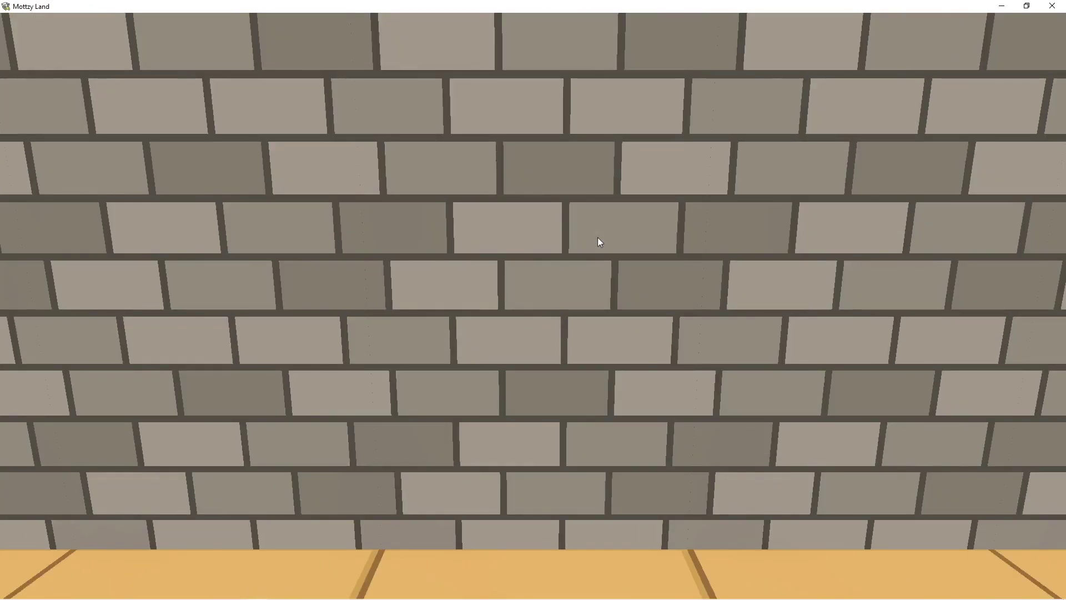
key("Left")
key("Left")
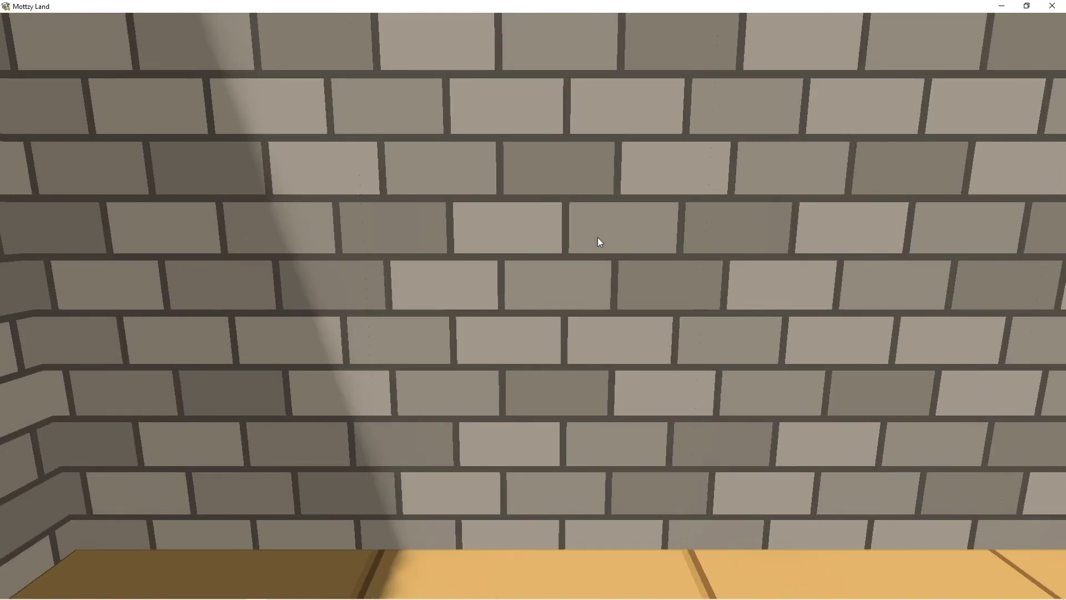
key("Left")
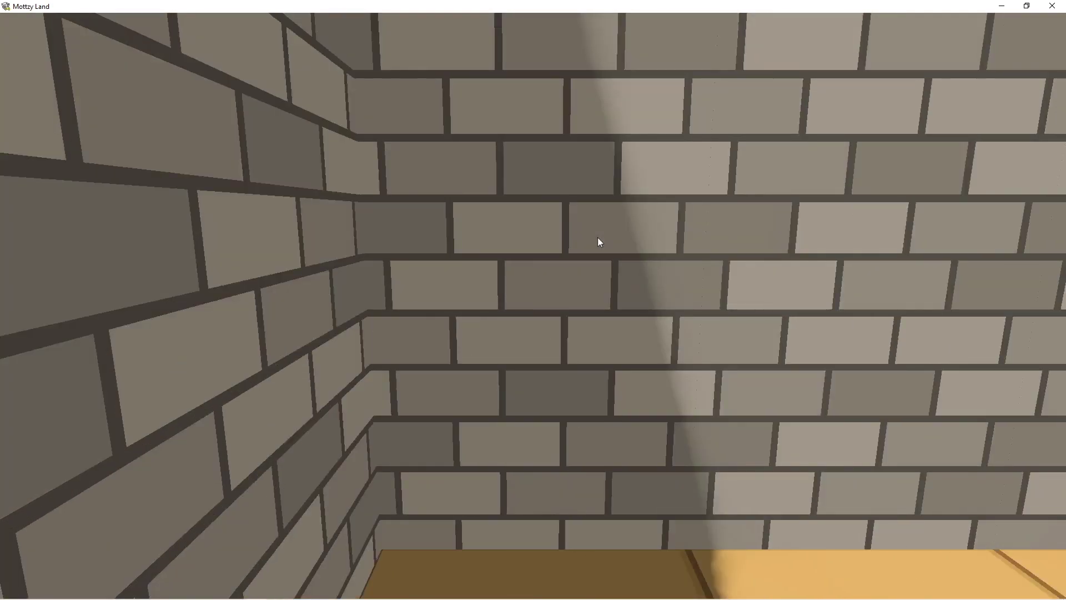
key("Right")
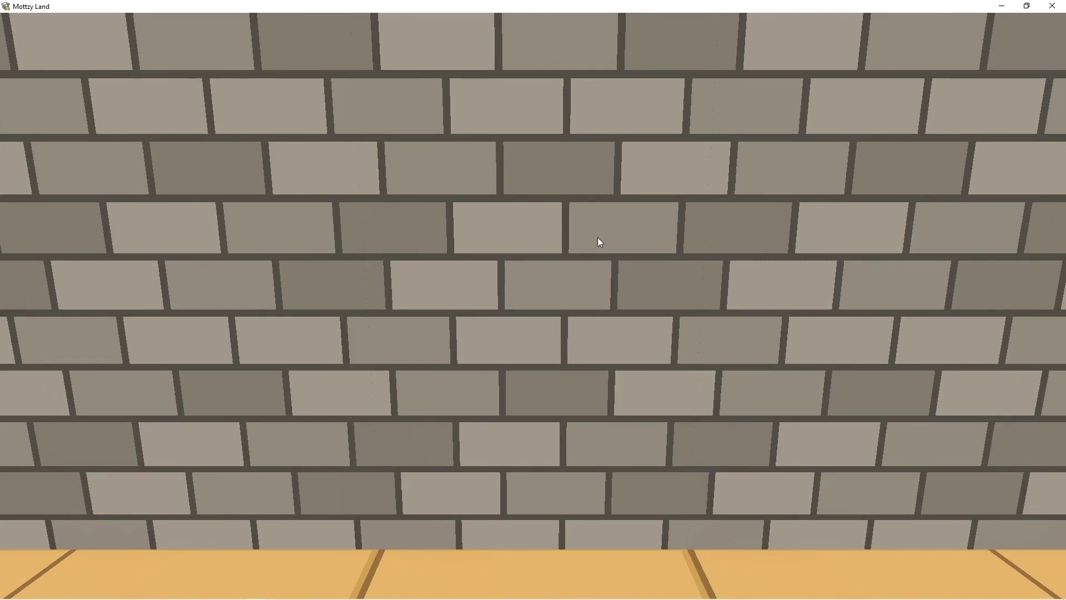
Back away from the wall and look around the room toward the stairs corner.
key("Down")
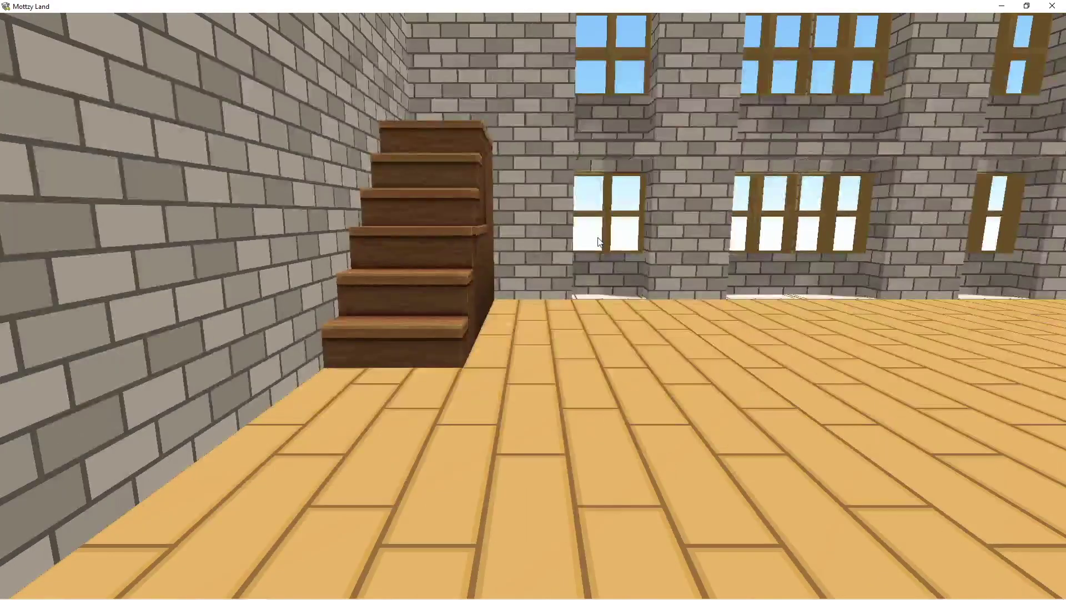
key("Down")
key("Right")
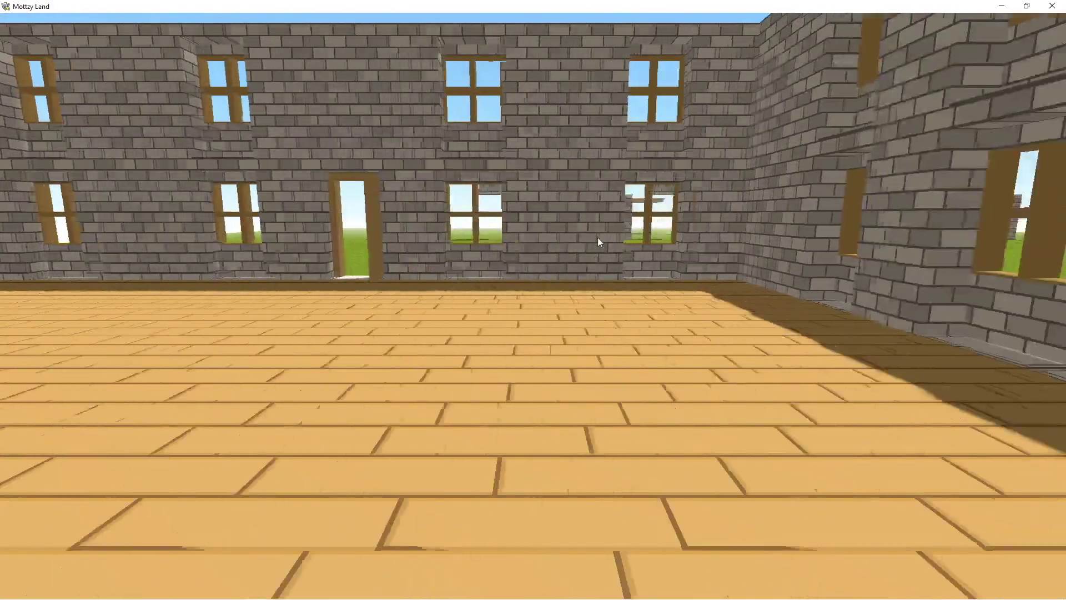
key("Right")
key("Left")
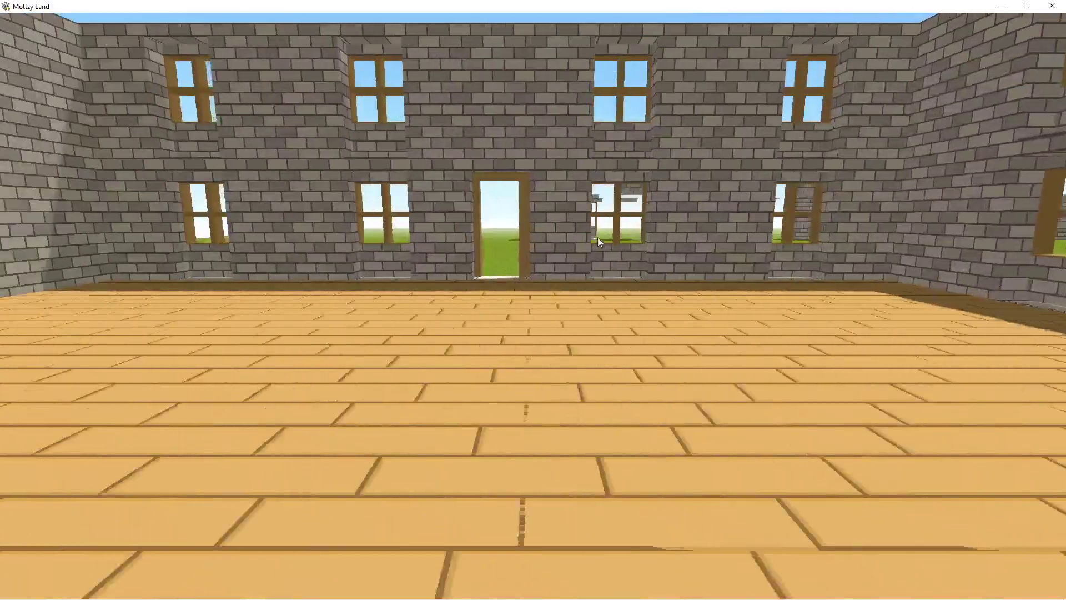
key("Down")
key("Left")
key("Up")
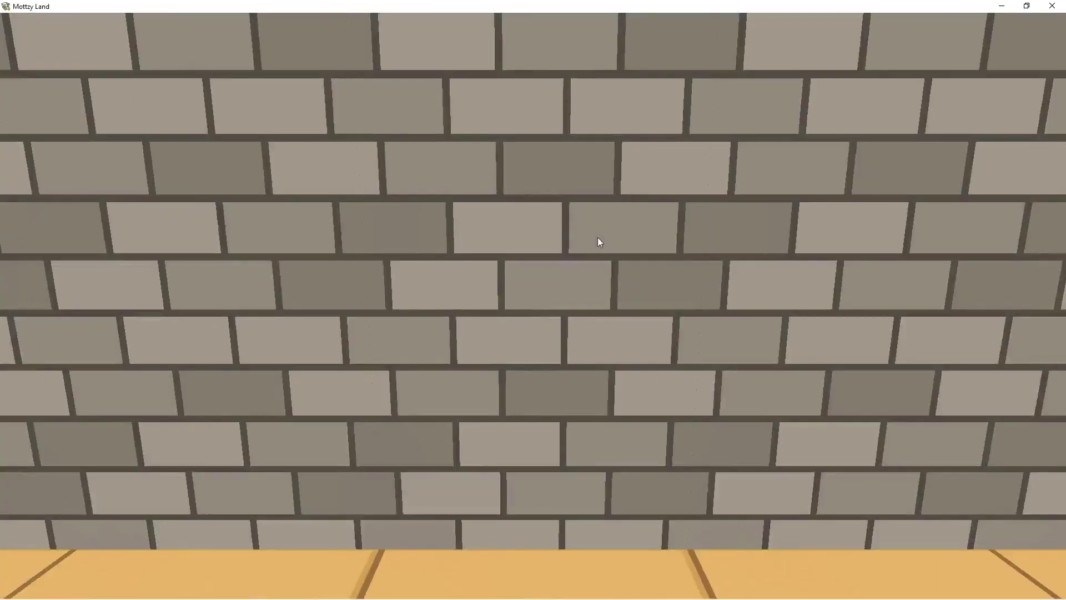
key("Down")
key("Right")
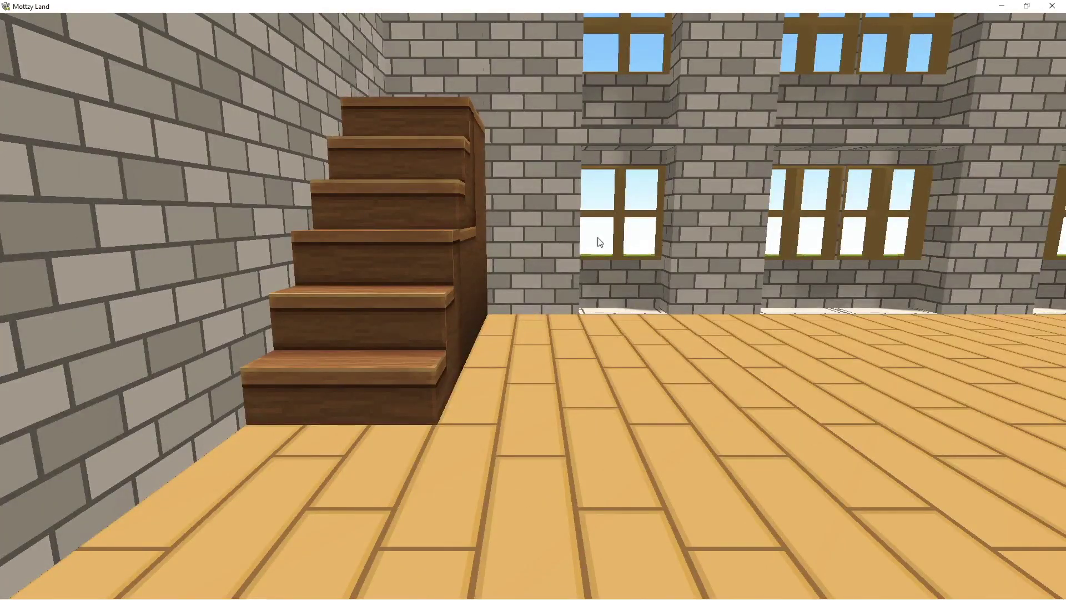
Walk out the open door onto the grass and along the outer wall past a window.
key("Right")
key("Up")
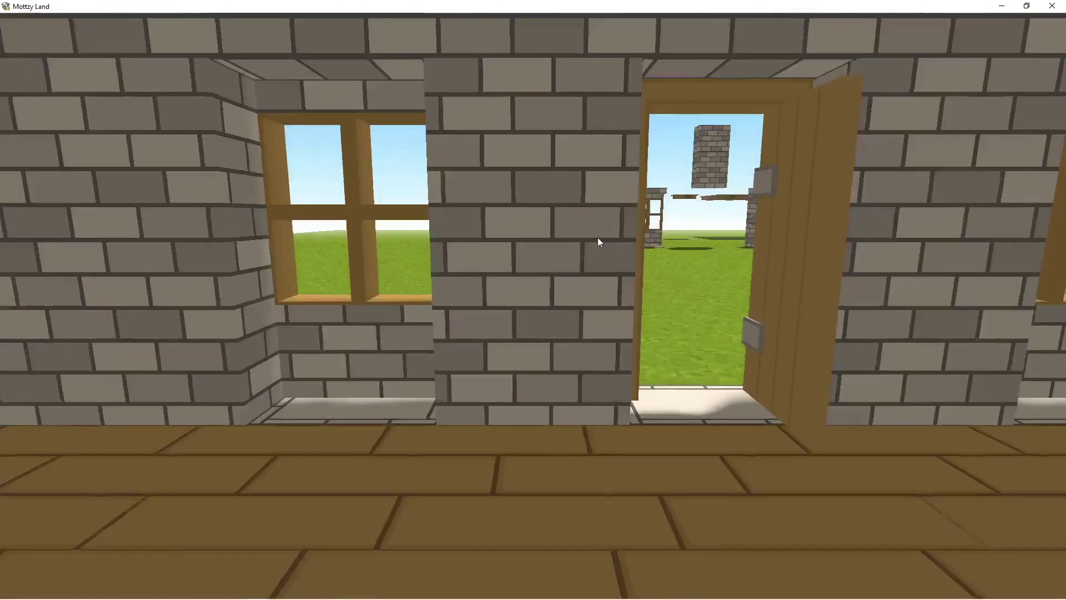
key("Up")
key("Right")
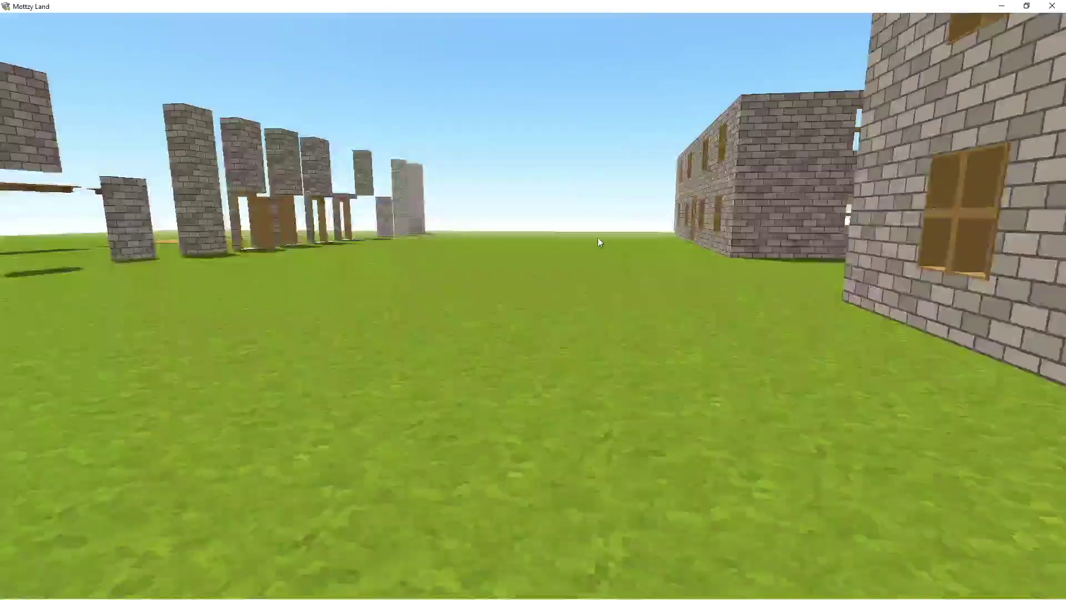
key("Right")
key("Left")
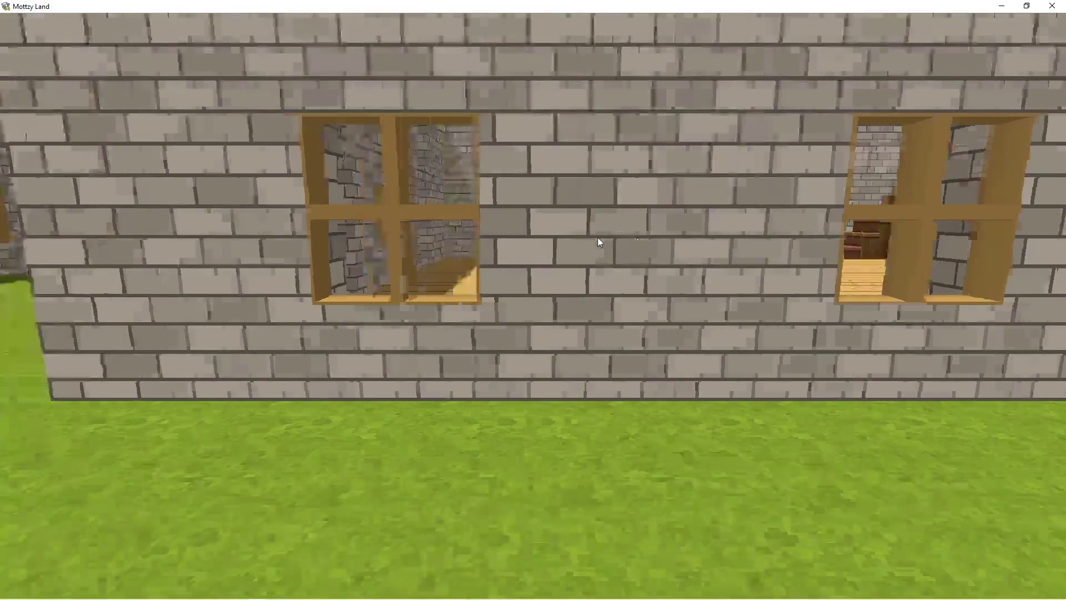
key("Left")
key("Up")
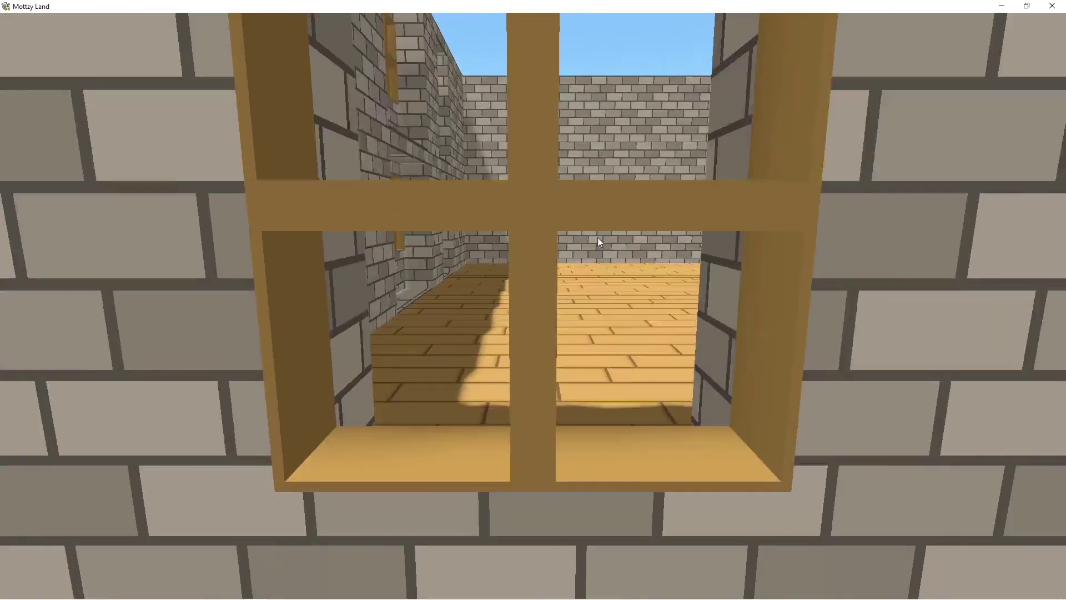
key("Left")
key("Right")
key("Left")
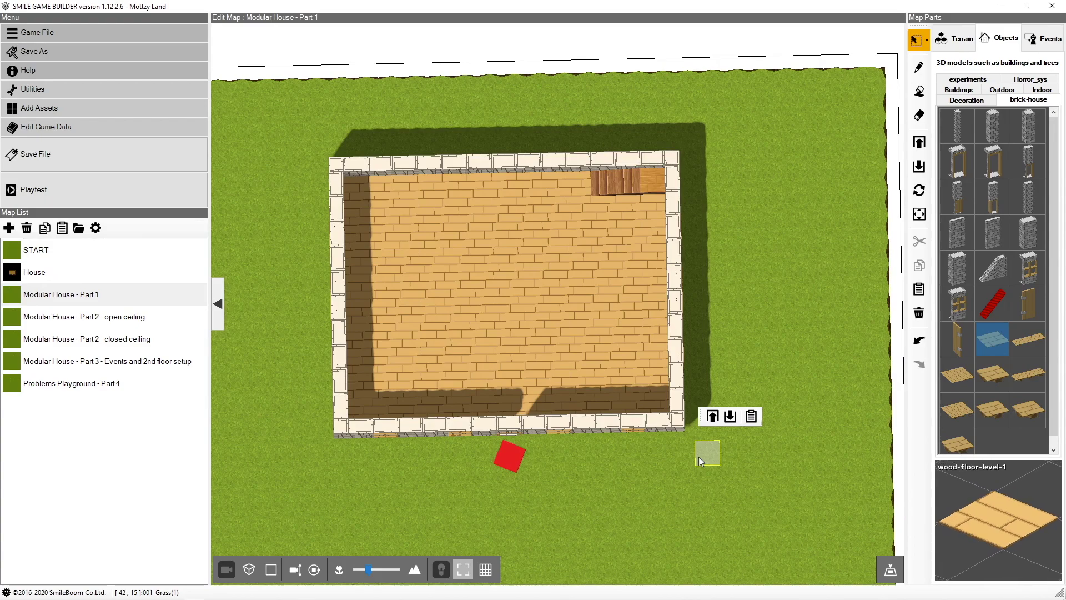
Range-select the house, drag it down the grass, deselect, then reselect the whole house.
mouse_move(698, 455)
left_mouse_down()
mouse_move(602, 391)
mouse_move(318, 135)
mouse_move(308, 143)
left_mouse_up()
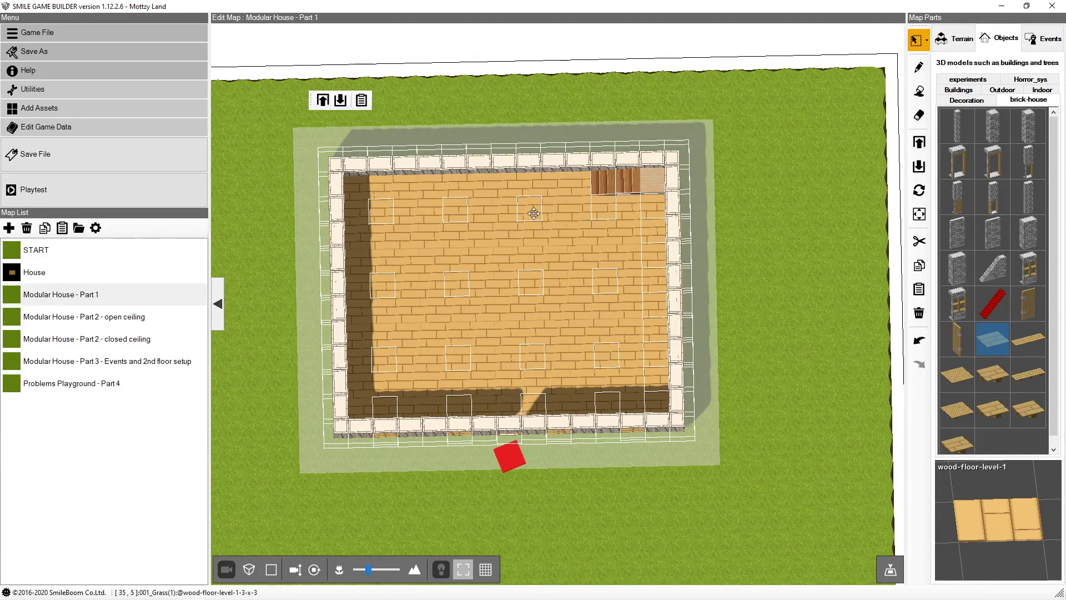
left_click_drag(533, 211, 535, 288)
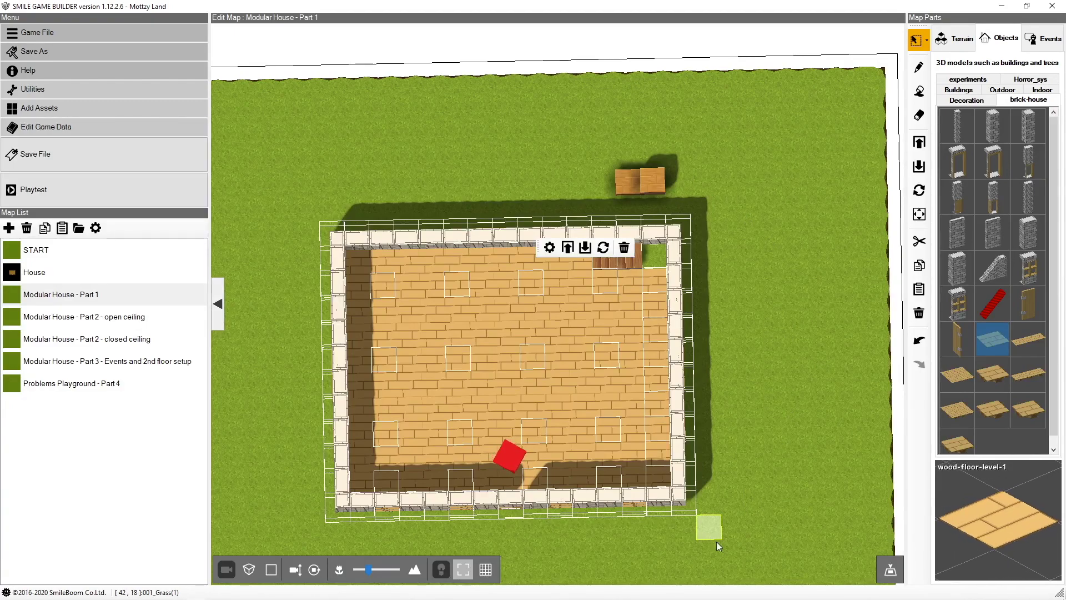
left_click(761, 429)
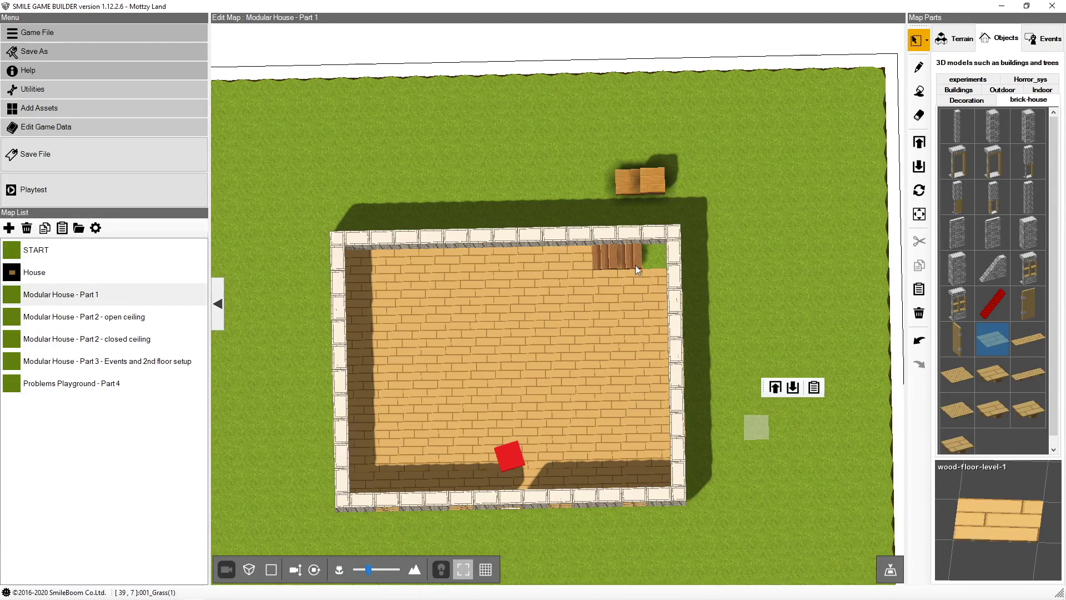
left_click_drag(706, 529, 323, 218)
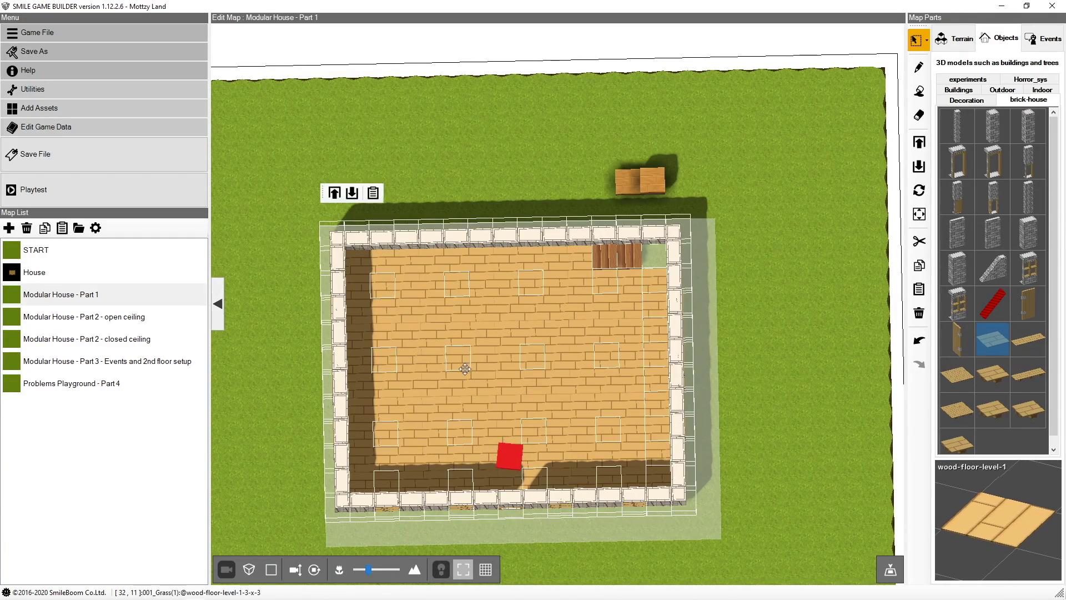
Move the house back up over the wooden piece and reselect the whole house area.
left_click_drag(462, 358, 461, 296)
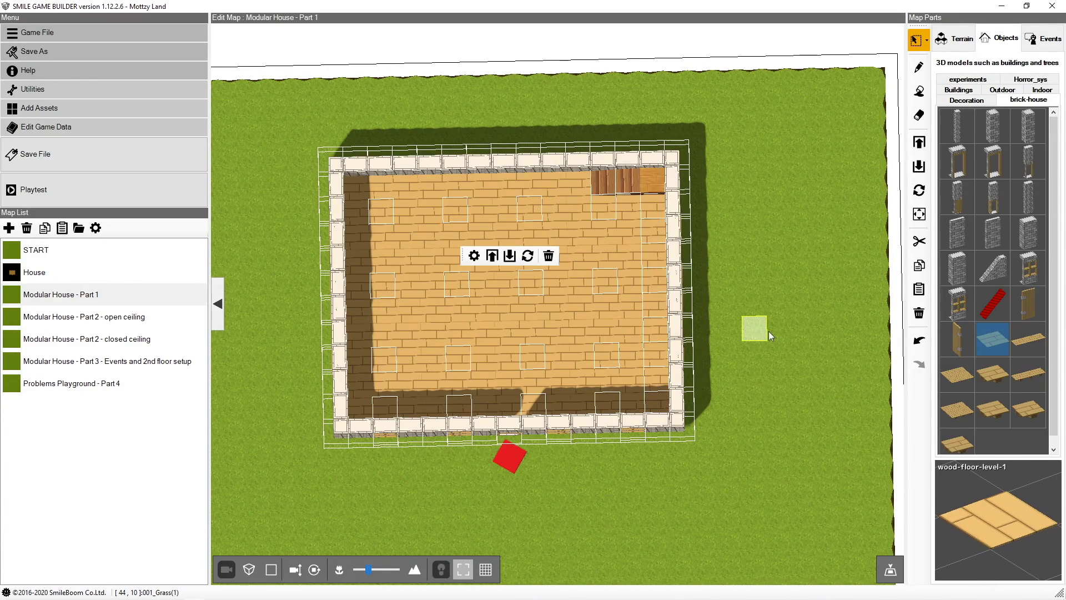
left_click(768, 331)
left_click_drag(700, 452, 311, 145)
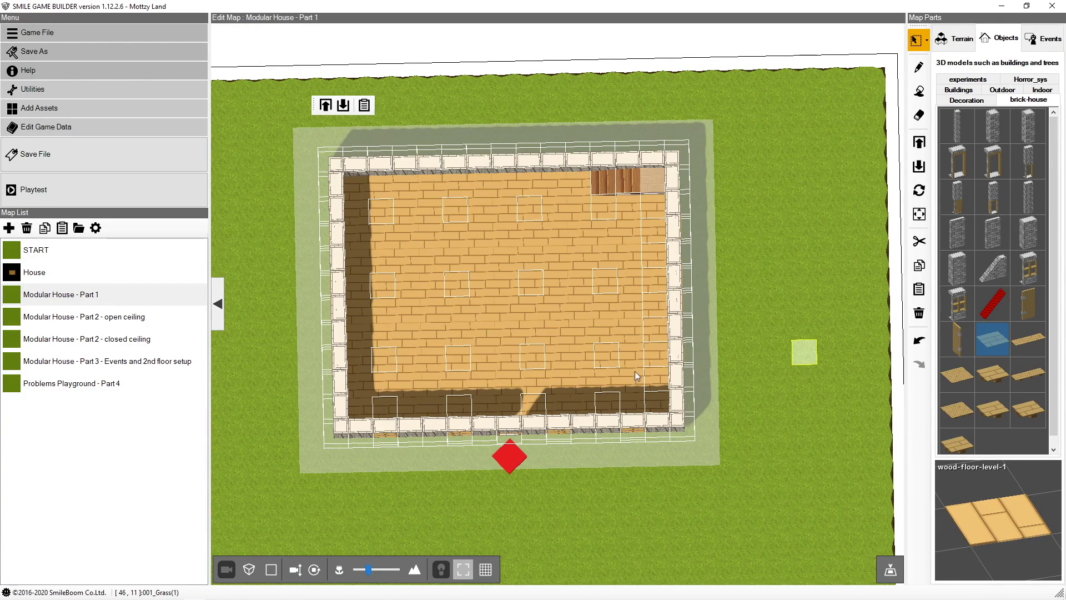
Paste a duplicate house and set it down on the grass below the original.
left_click(508, 343)
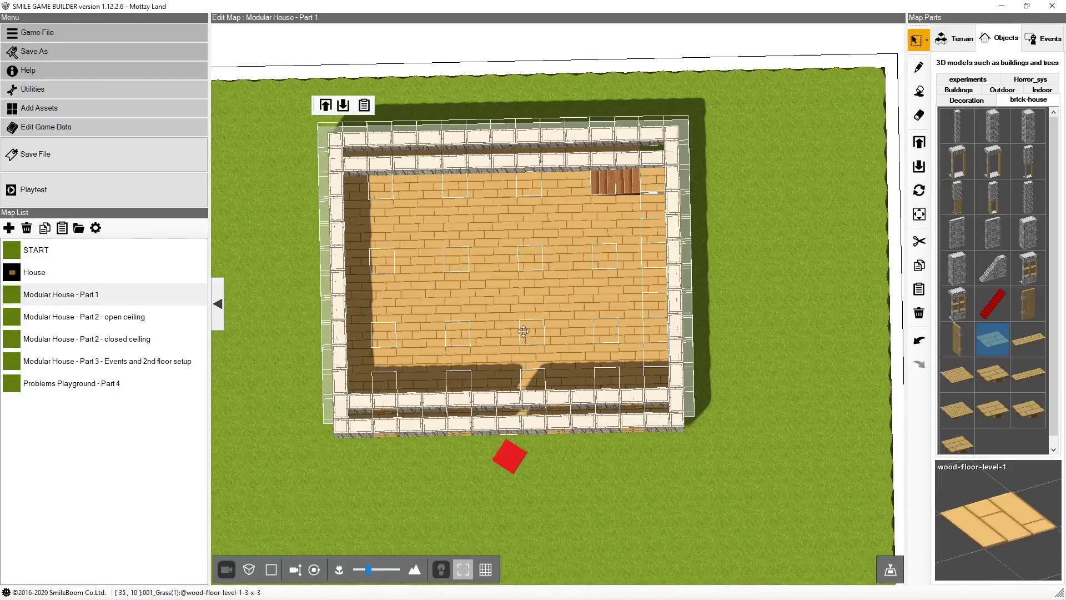
left_click_drag(538, 339, 548, 509)
scroll(604, 517, "down", 2)
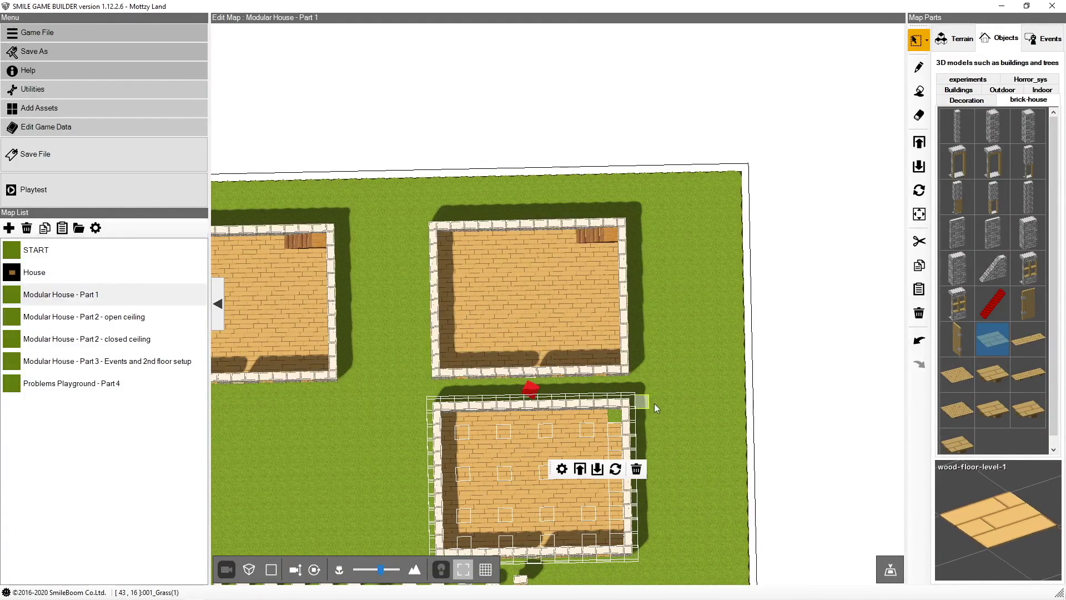
left_click(688, 421)
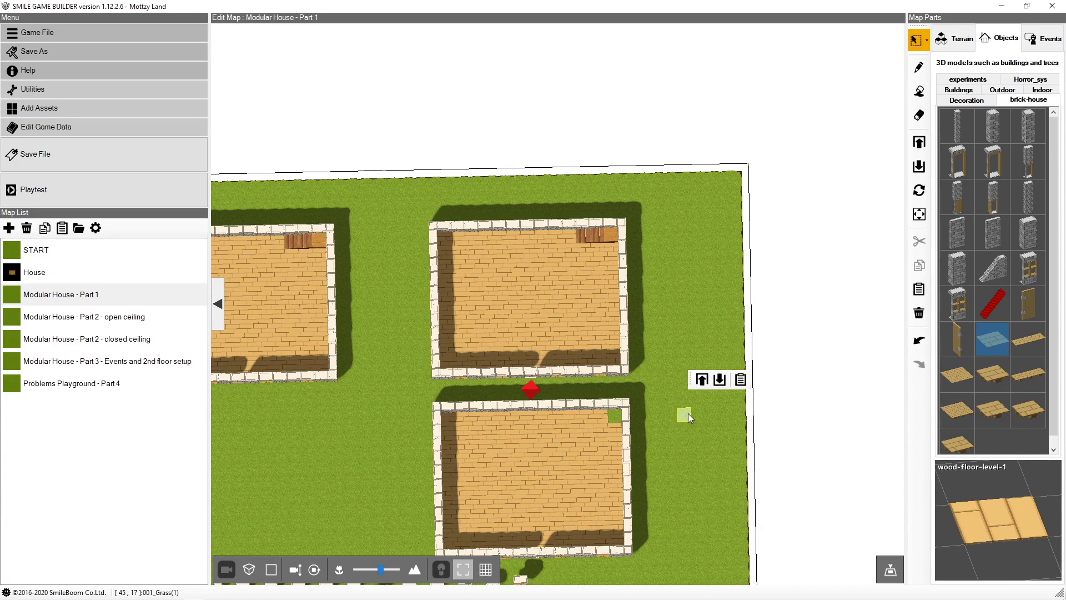
scroll(677, 481, "up", 1)
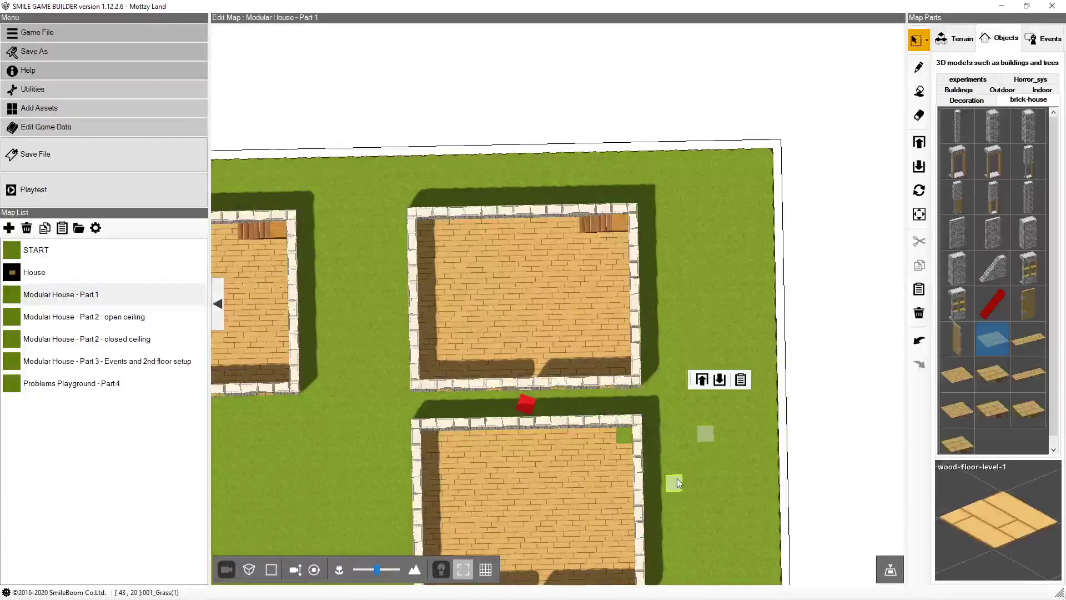
Select the copied house below the original, delete it, and clear the selection.
right_click_drag(681, 473, 687, 446)
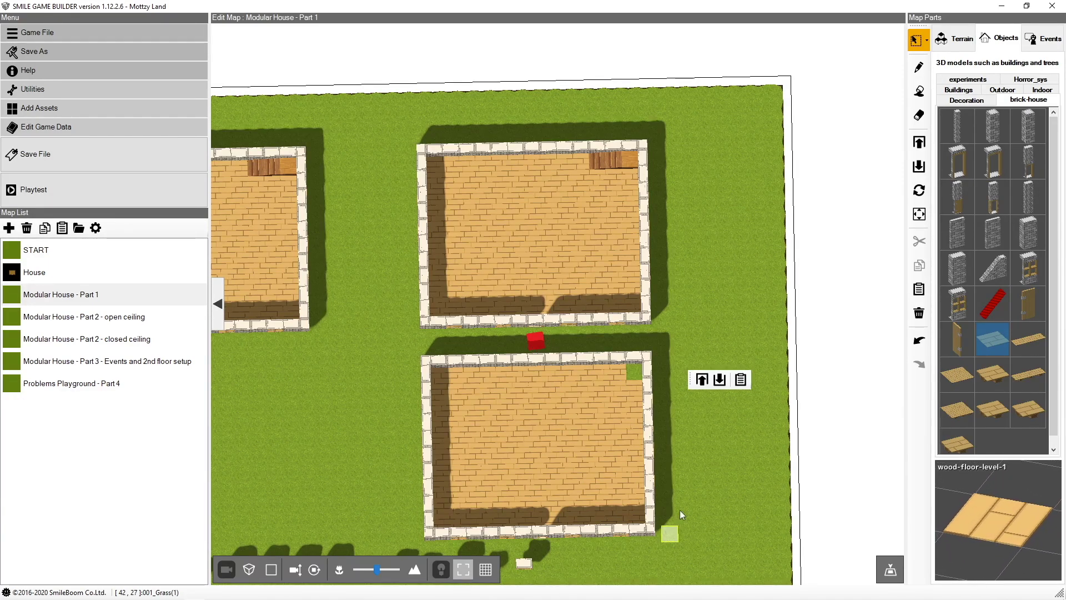
left_click_drag(673, 550, 405, 348)
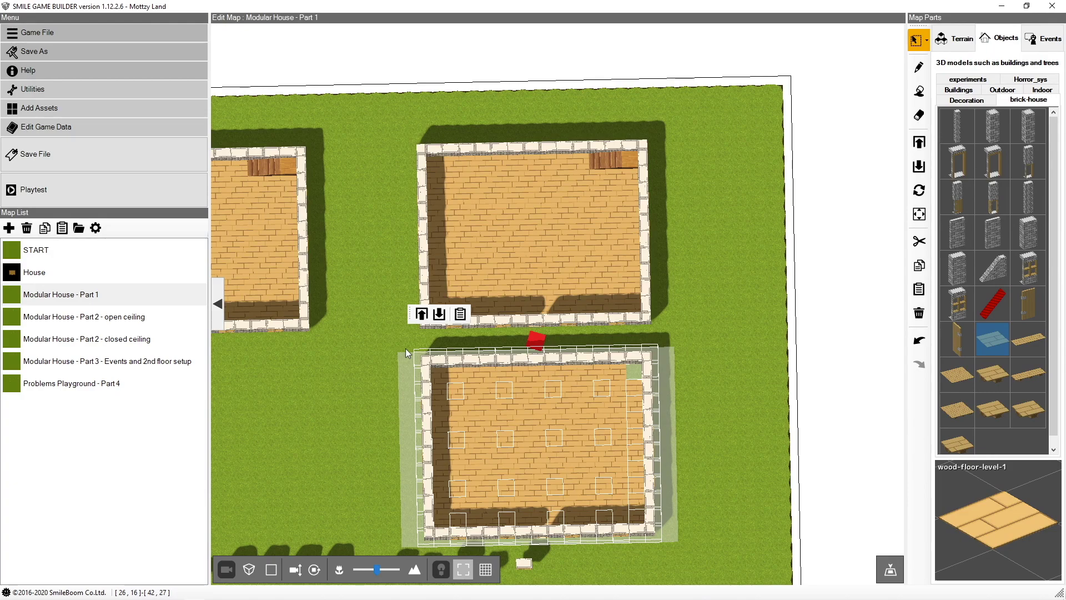
key("Delete")
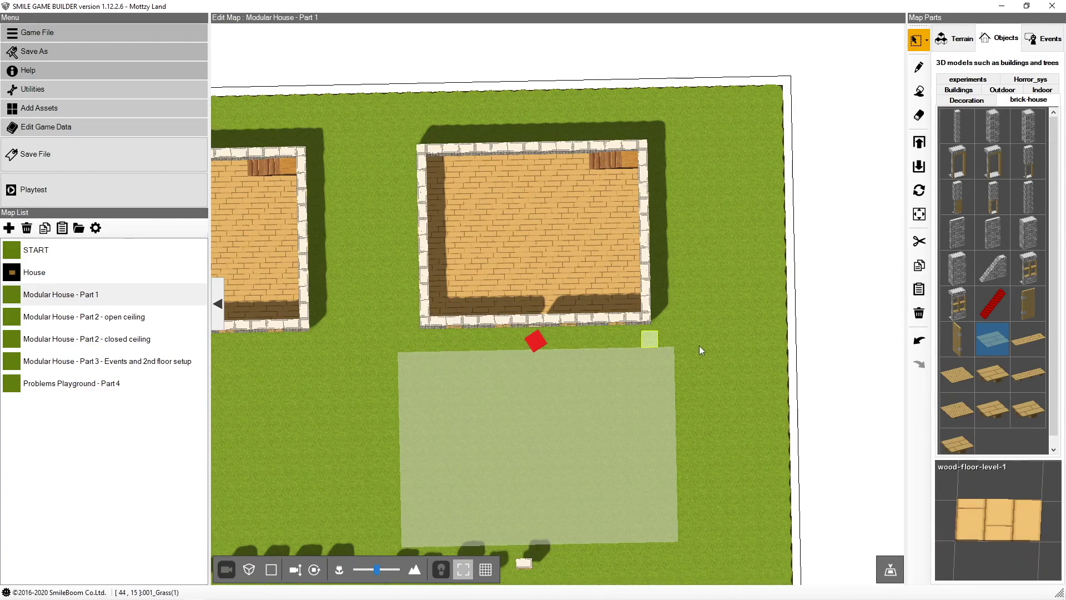
left_click_drag(689, 286, 684, 281)
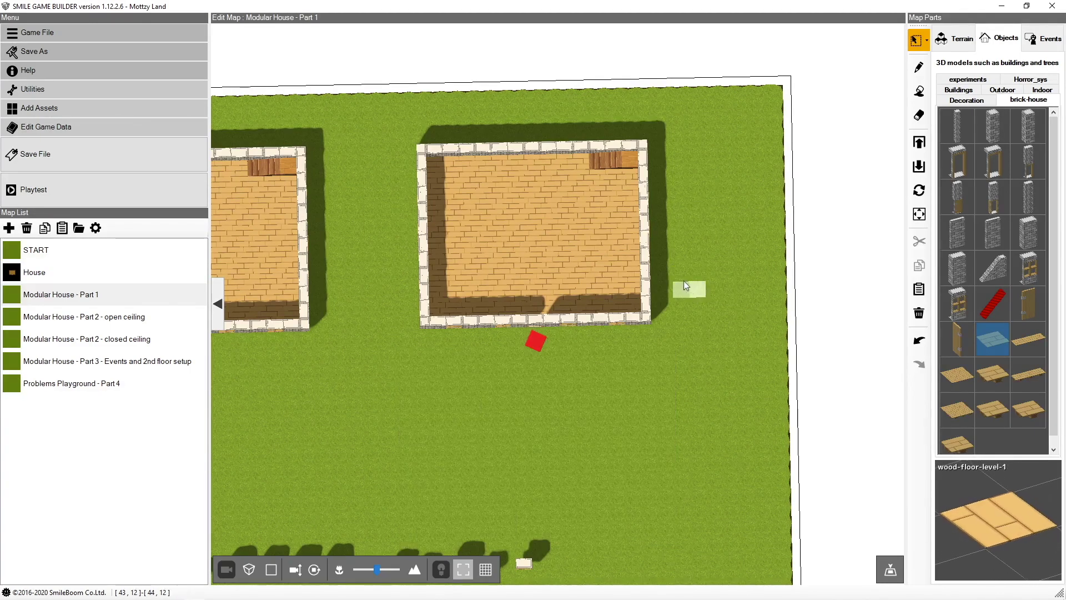
left_click(679, 309)
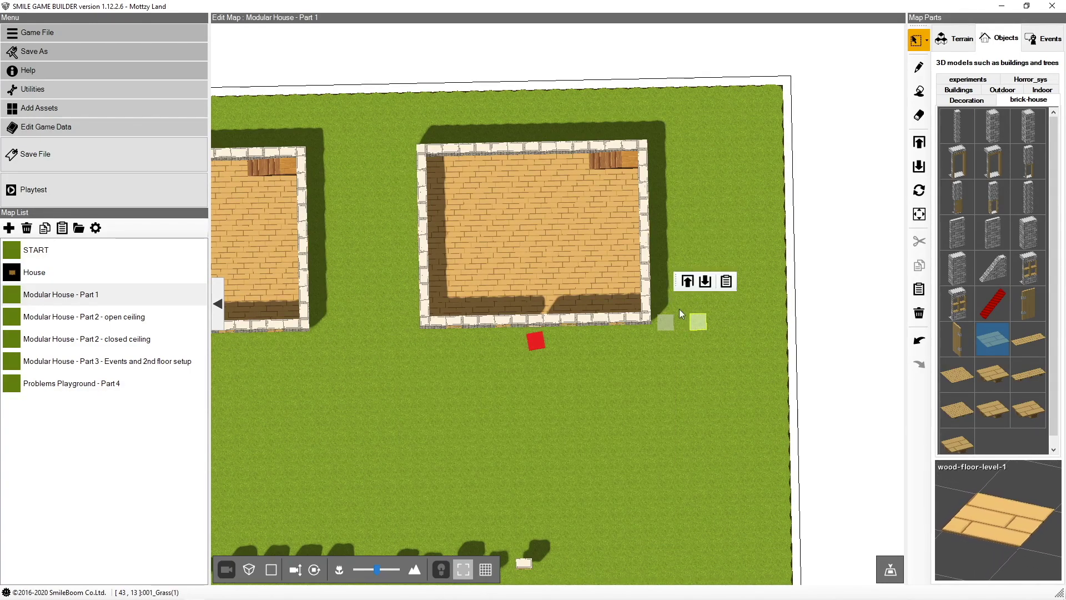
left_click_drag(662, 305, 634, 158)
mouse_move(645, 224)
left_mouse_down()
mouse_move(706, 228)
mouse_move(707, 218)
mouse_move(644, 220)
left_mouse_up()
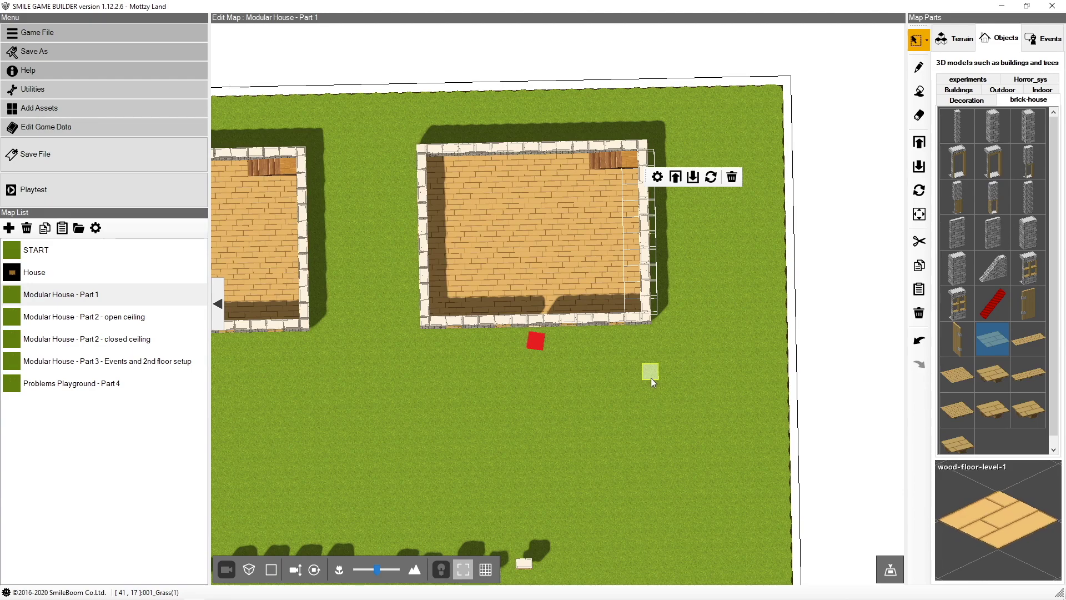
left_click(664, 347)
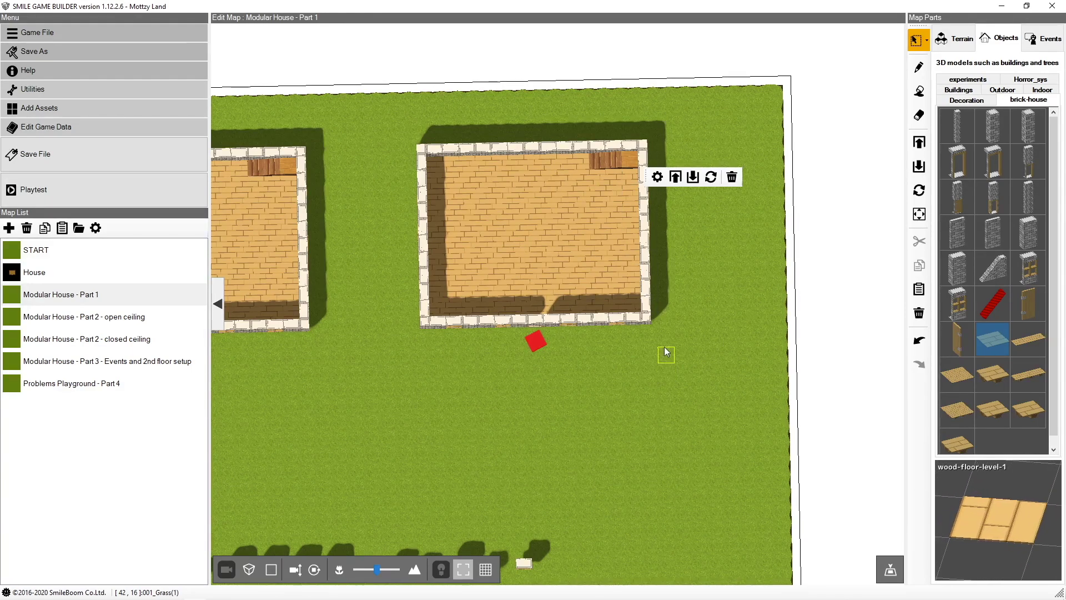